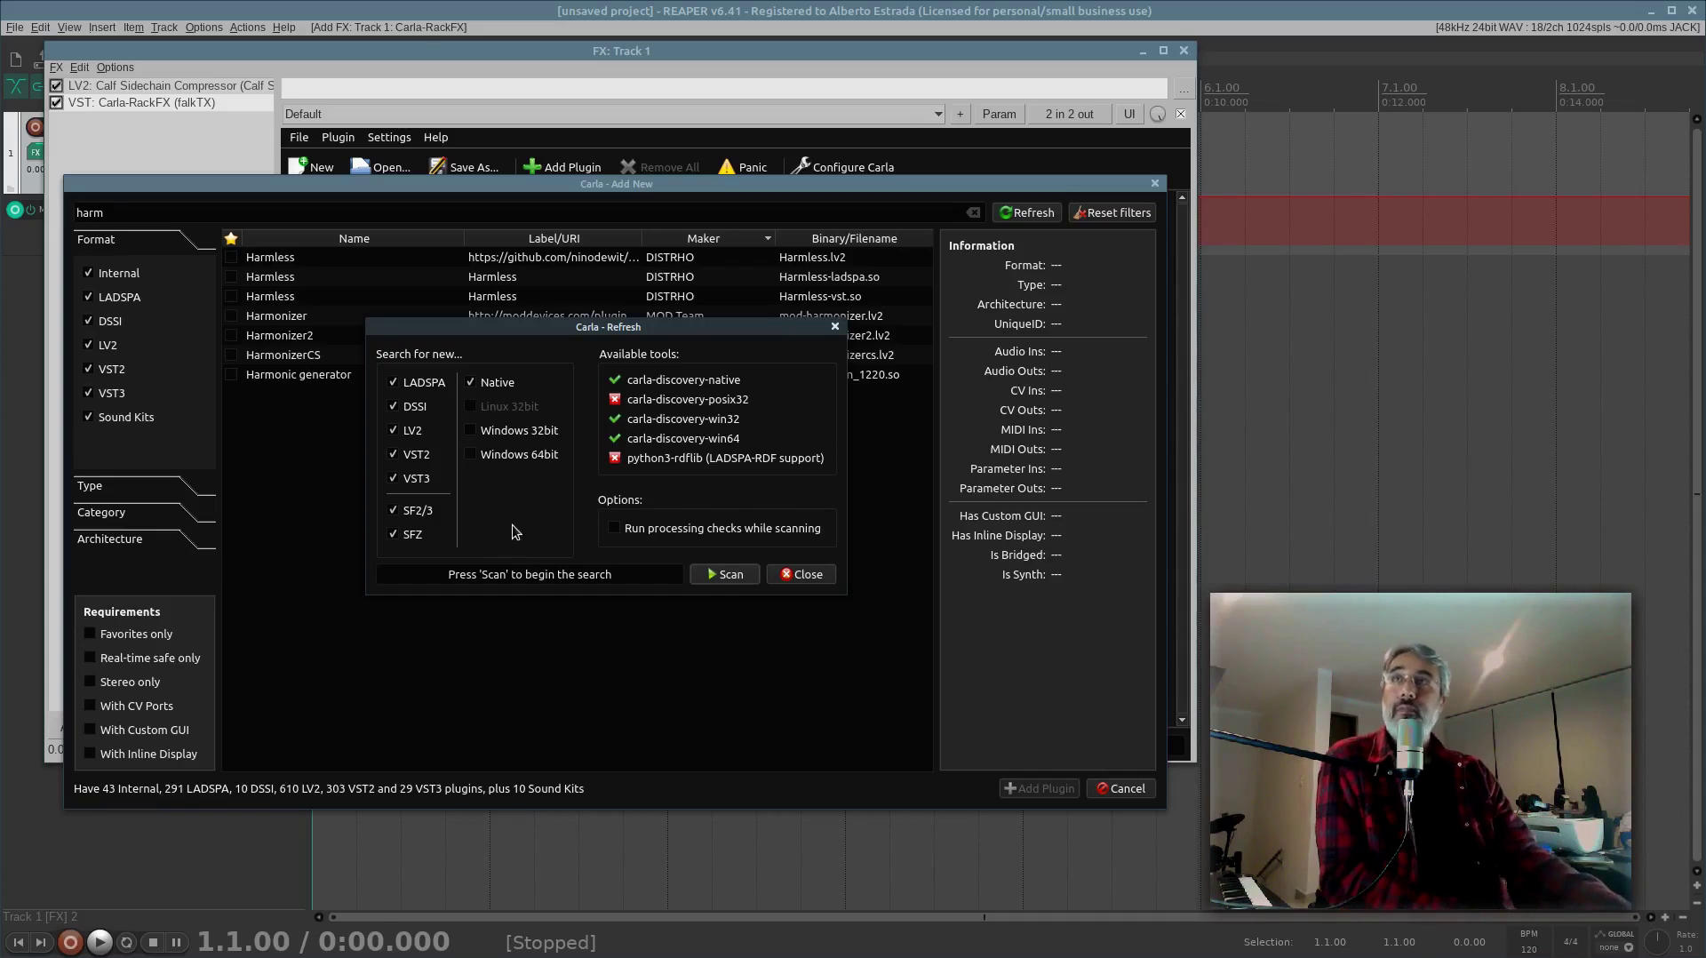
# Step: Scan for new native plugins in all the enabled formats and close the refresh dialog
pyautogui.click(726, 573)
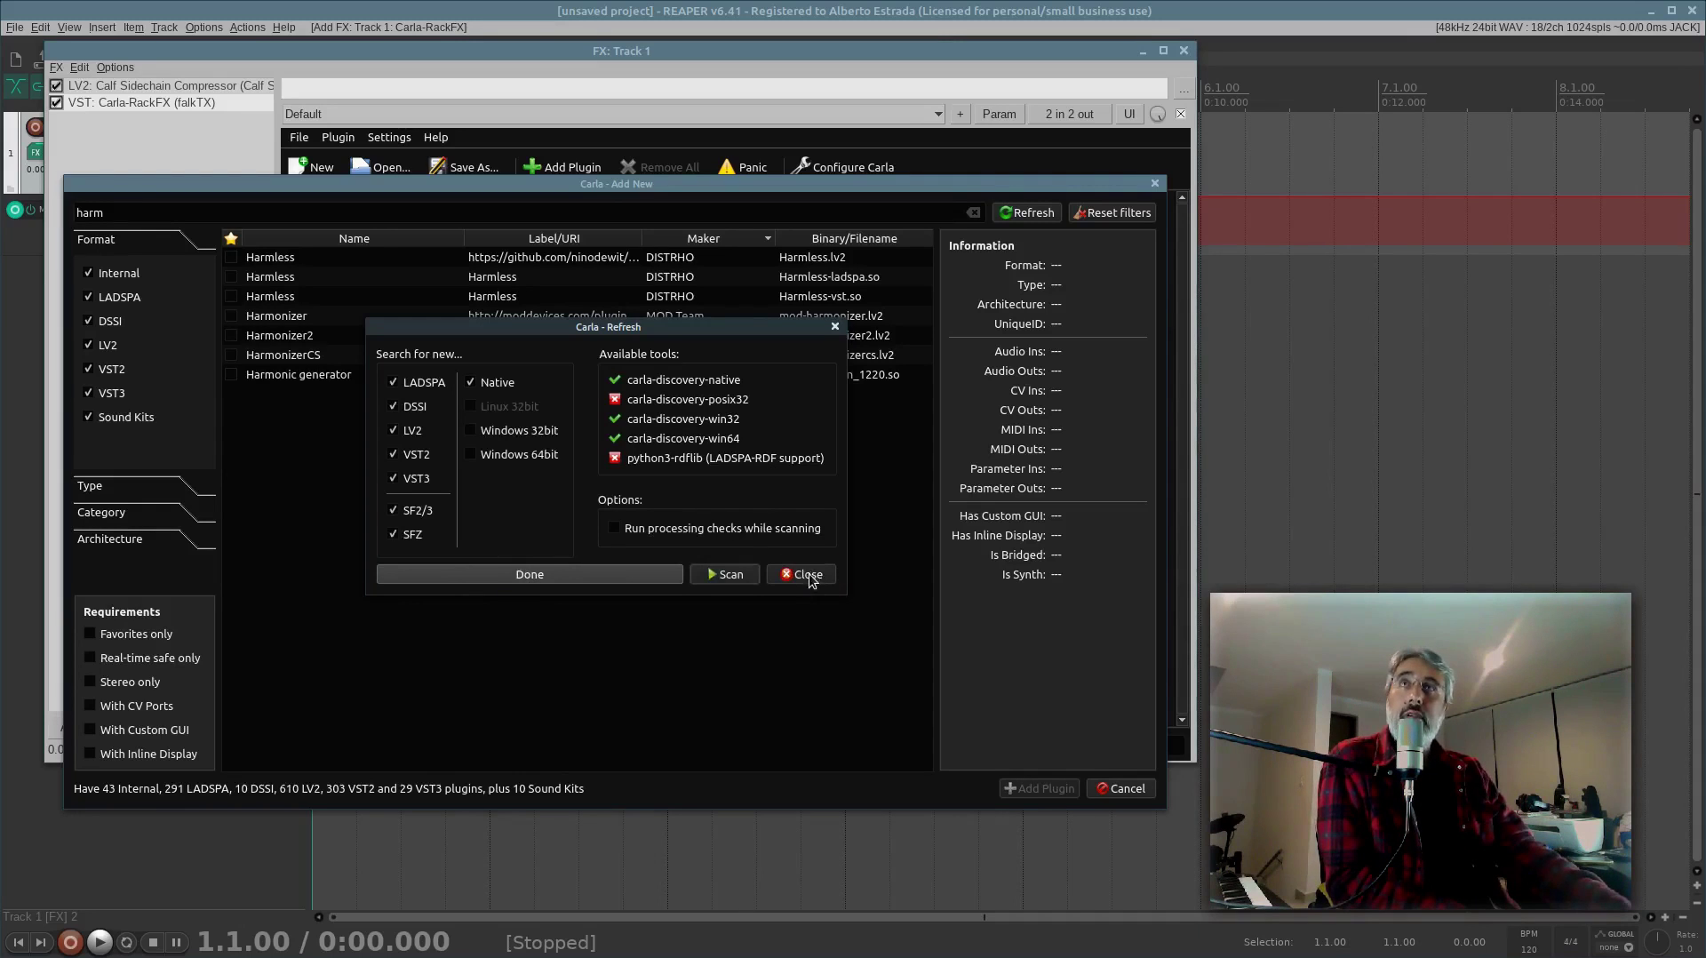
pyautogui.click(805, 575)
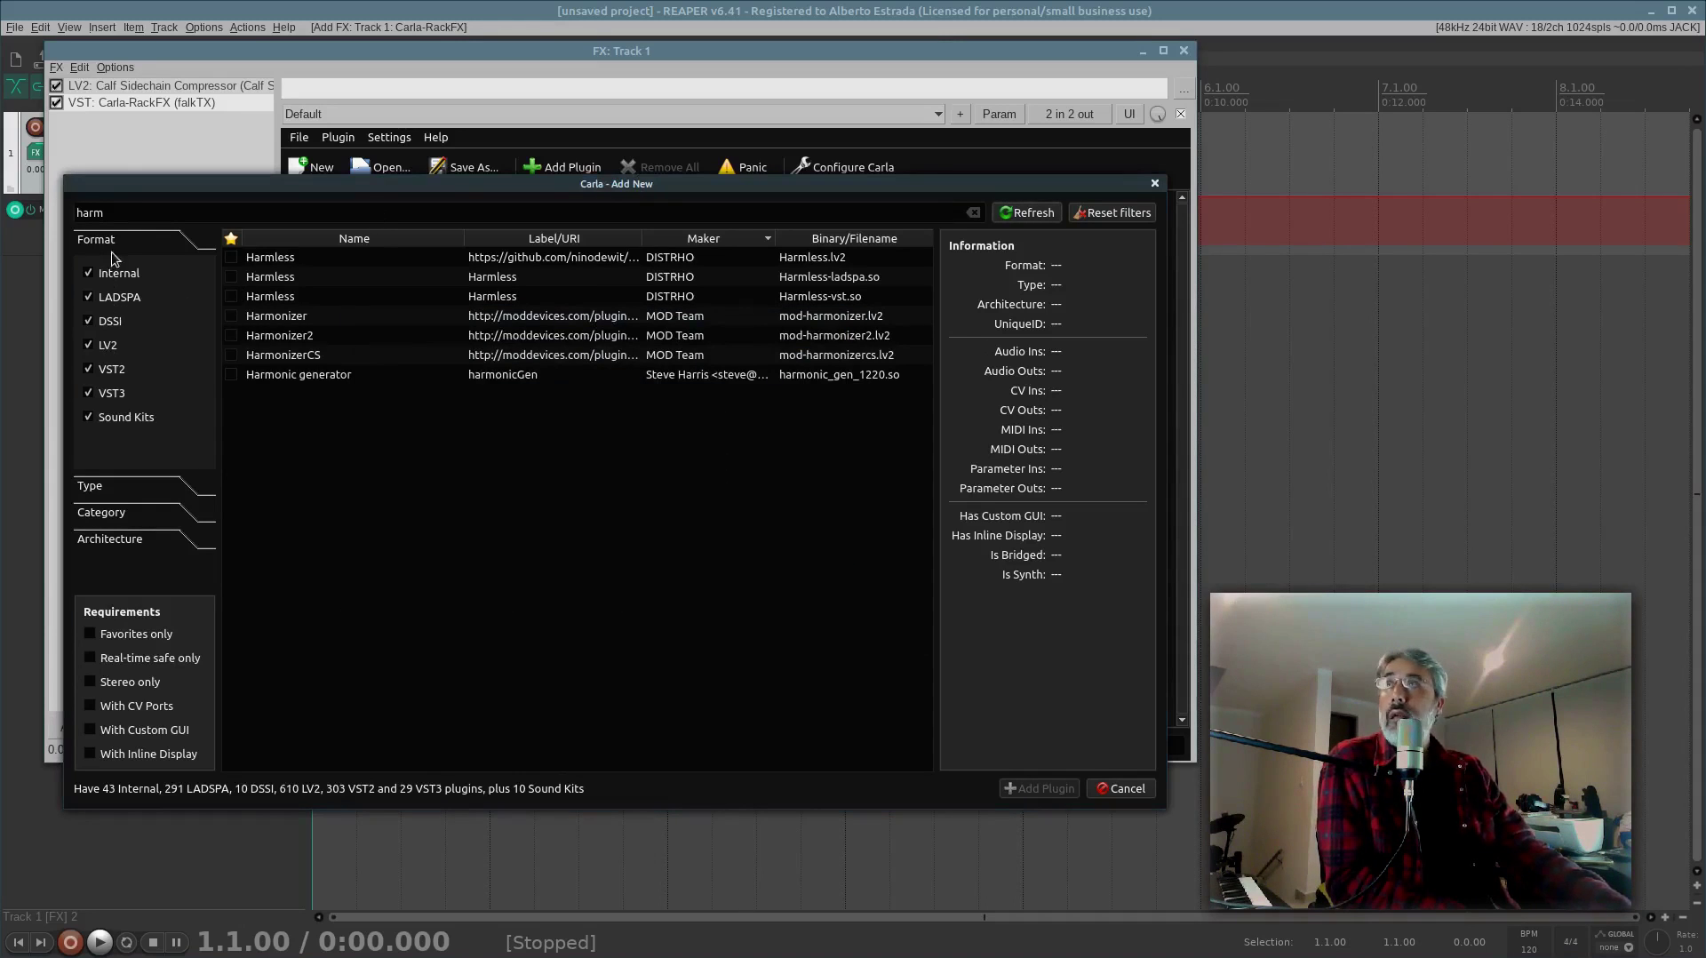
# Step: Exclude every plugin format from the list, from Internal and LADSPA through VST3 and Sound Kits
pyautogui.click(88, 273)
pyautogui.click(89, 298)
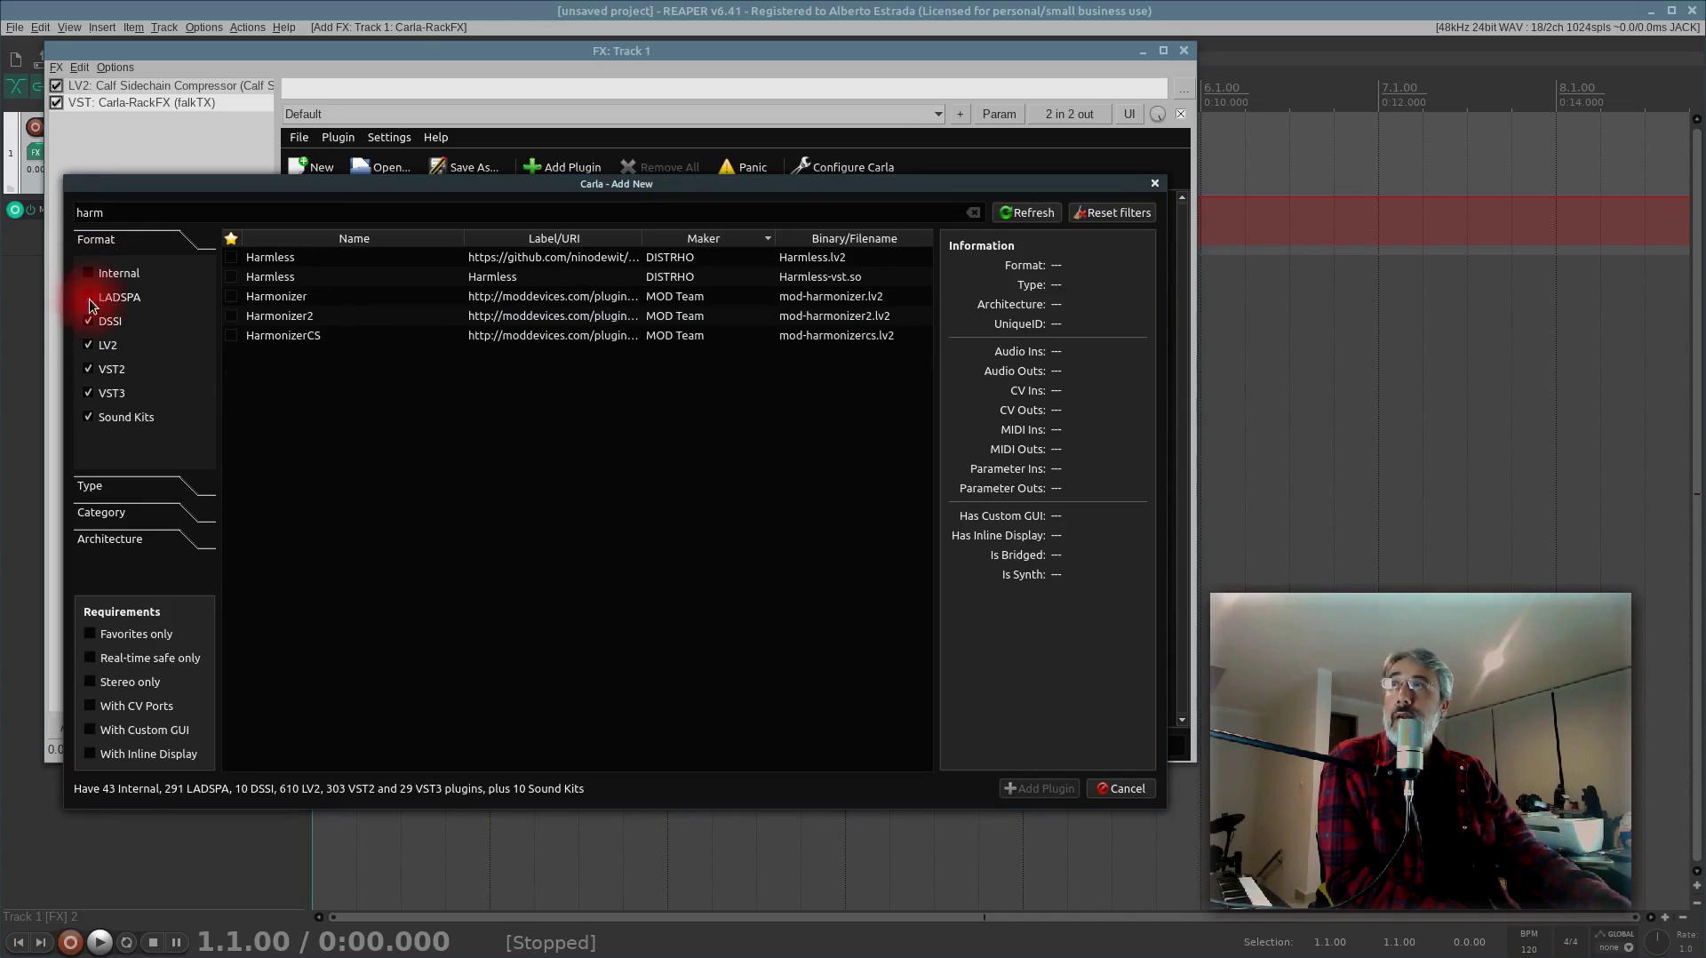
pyautogui.click(89, 322)
pyautogui.click(89, 346)
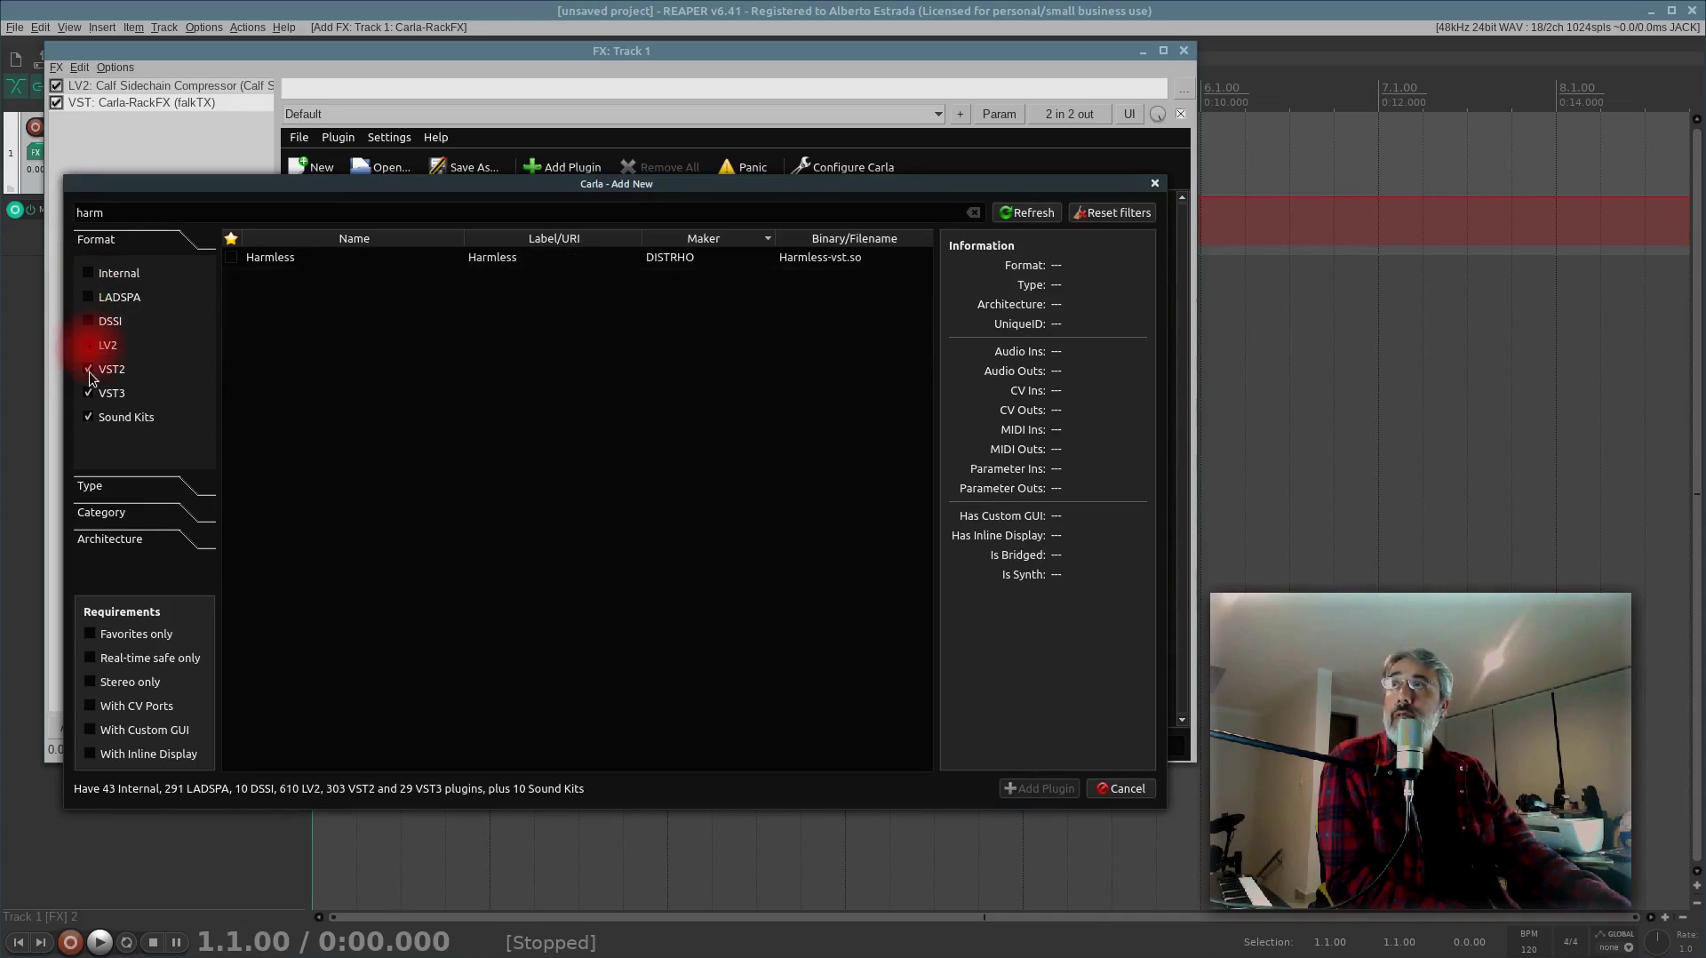
pyautogui.click(88, 369)
pyautogui.click(88, 417)
pyautogui.click(88, 392)
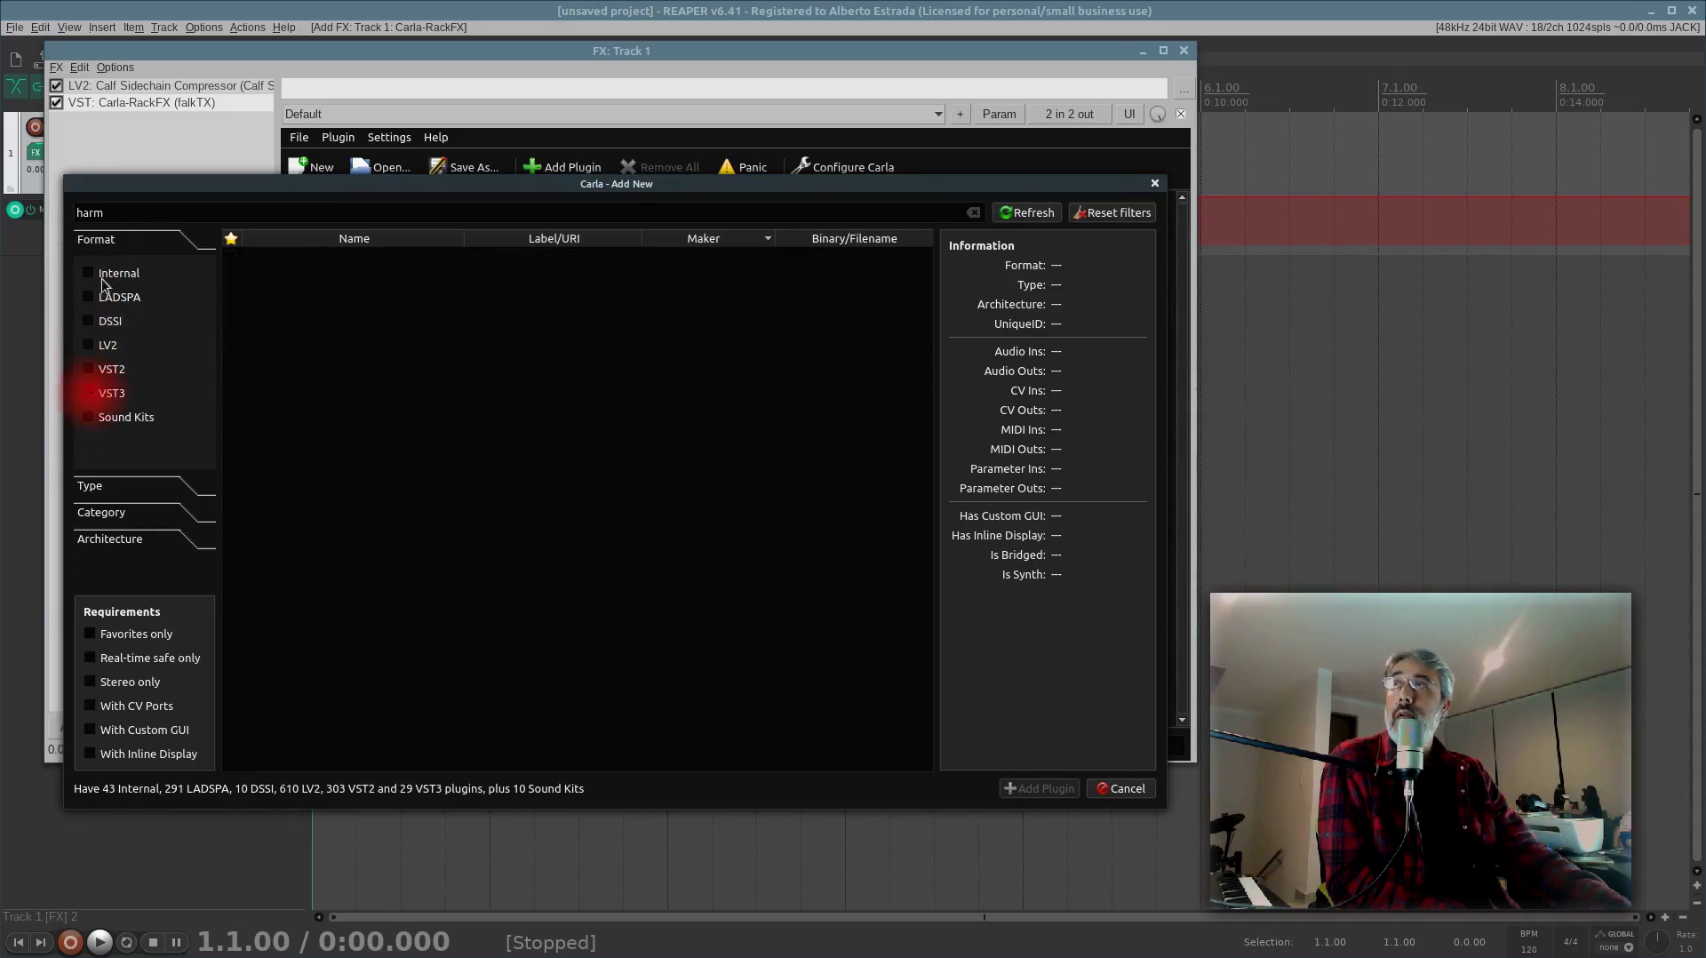
# Step: Include all seven plugin formats in the list again
pyautogui.click(88, 273)
pyautogui.click(88, 297)
pyautogui.click(88, 321)
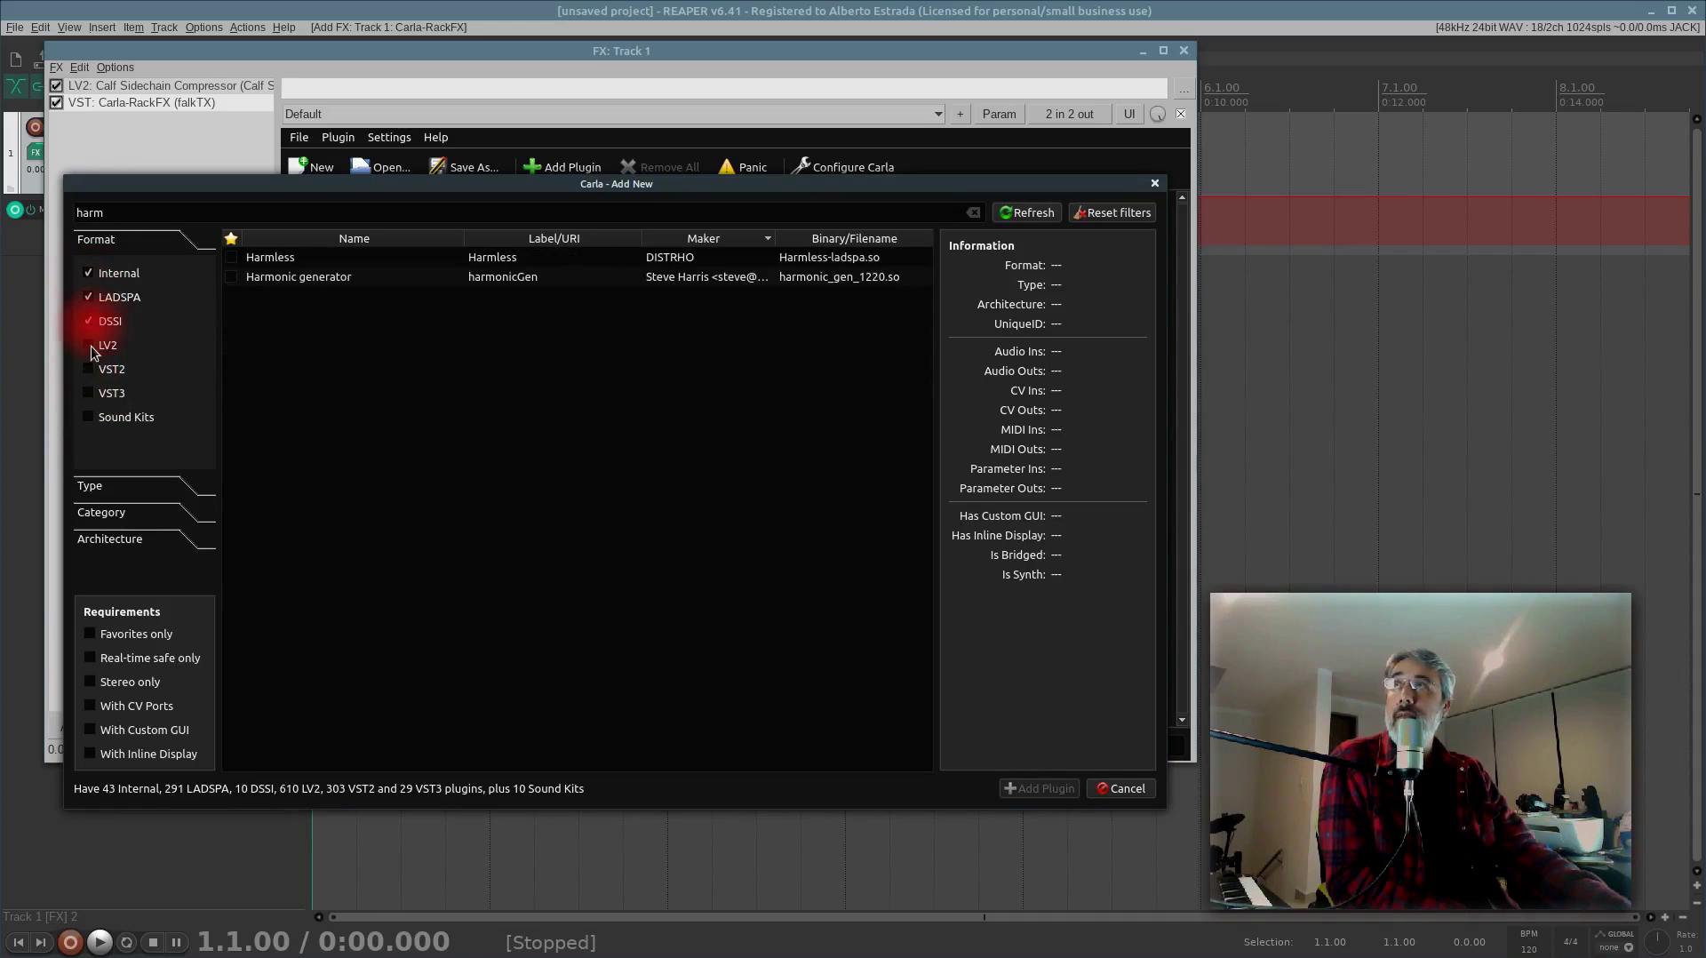
pyautogui.click(89, 346)
pyautogui.click(89, 368)
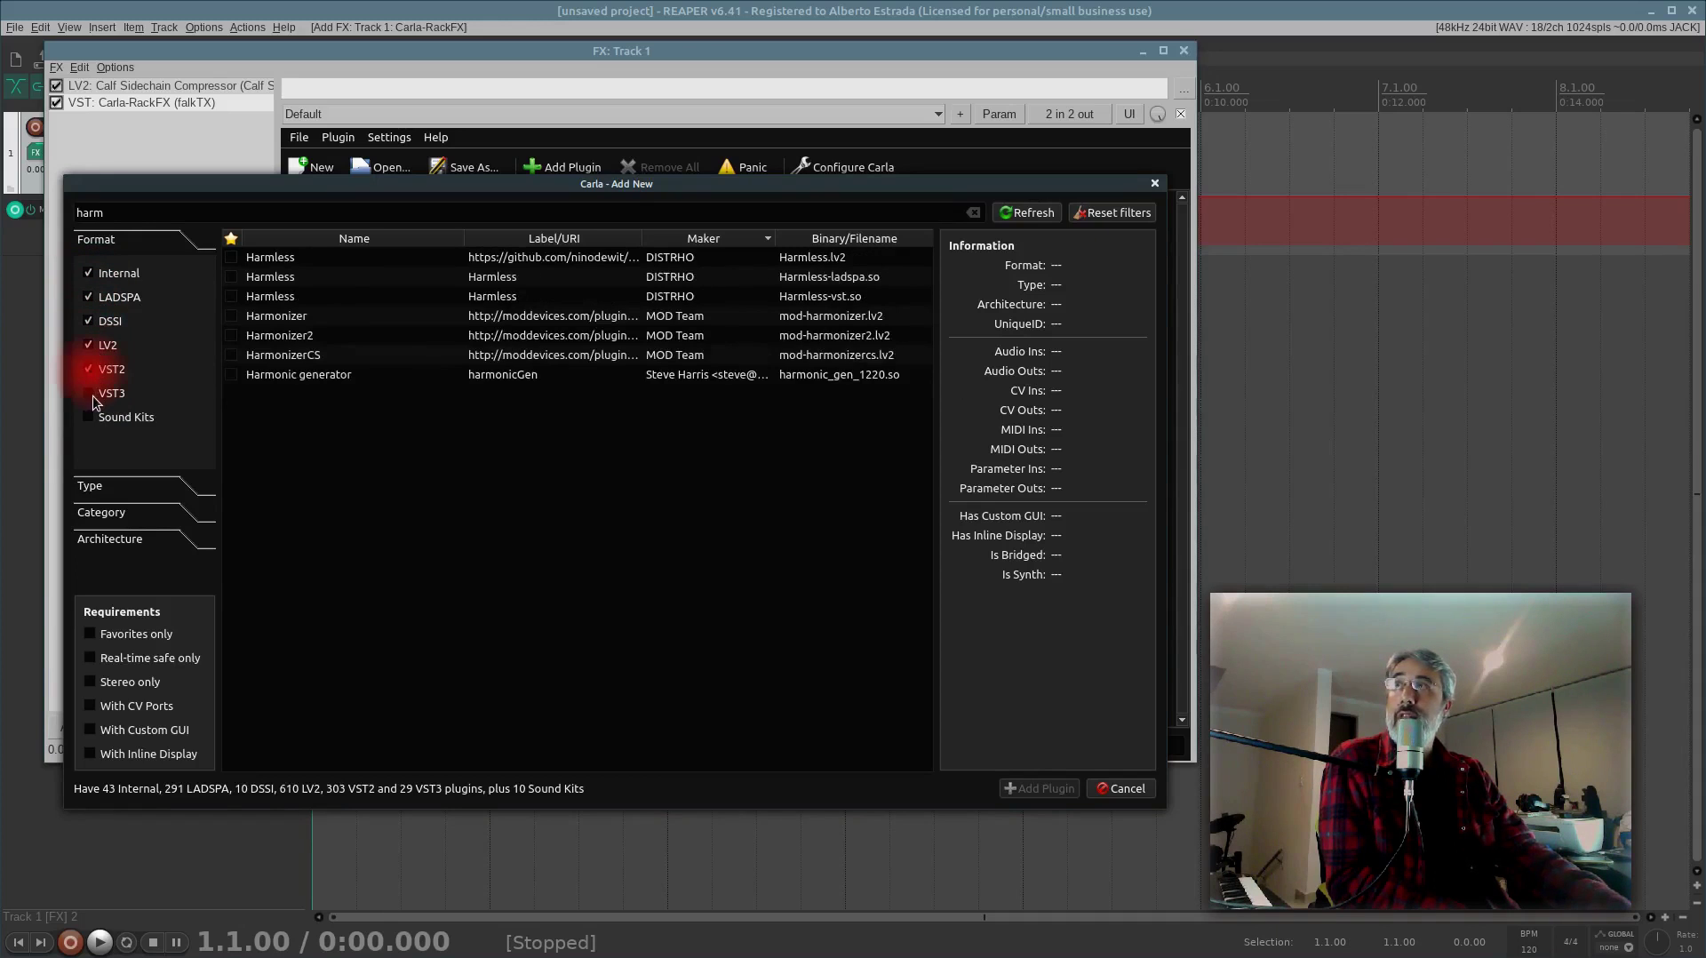
pyautogui.click(88, 393)
pyautogui.click(88, 416)
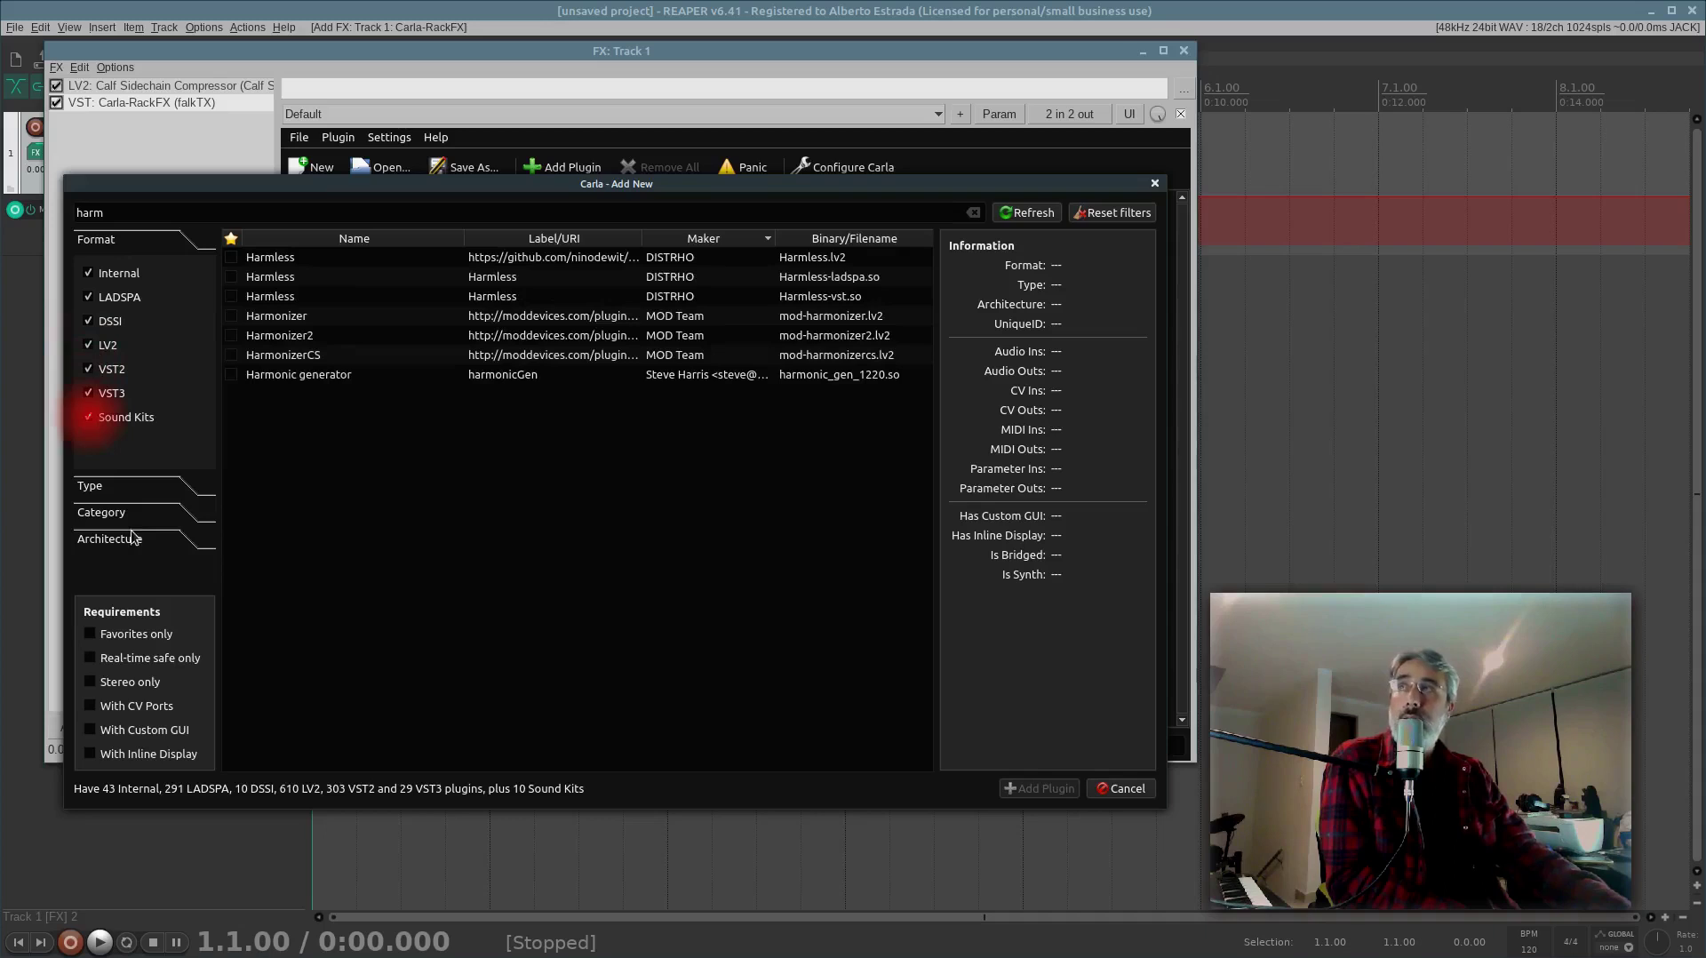
# Step: Review the type and category filters, and limit the architecture to Native by excluding Bridged (32bit) and Bridged (Wine)
pyautogui.click(110, 487)
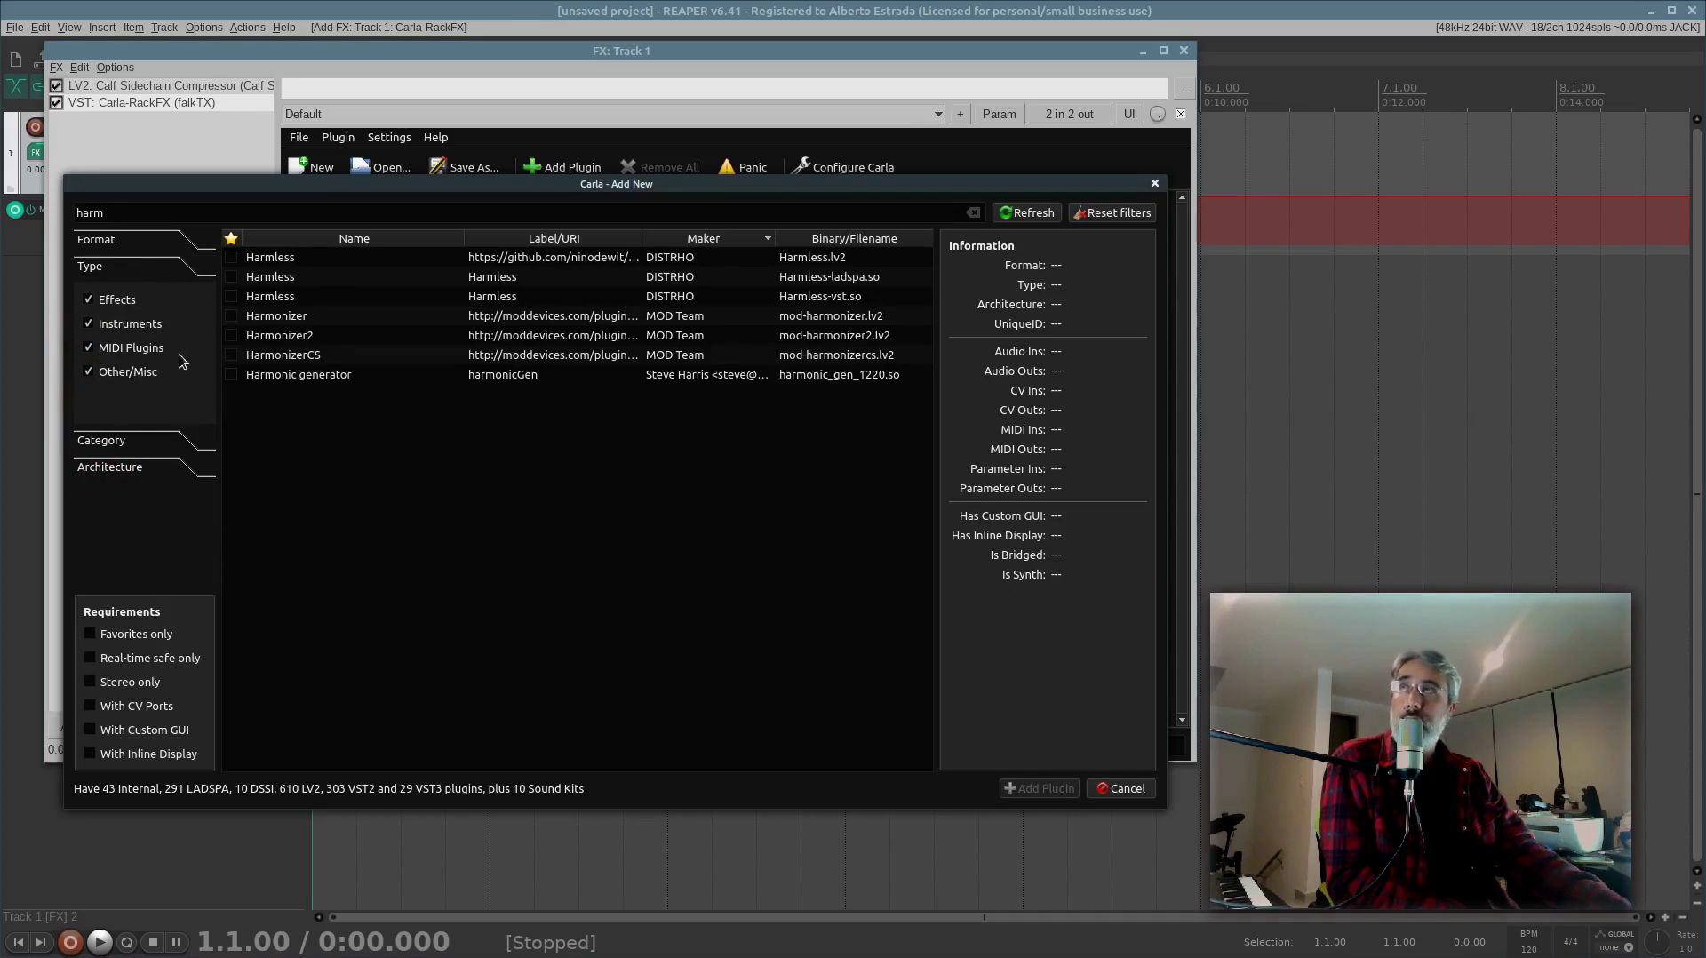
pyautogui.click(98, 444)
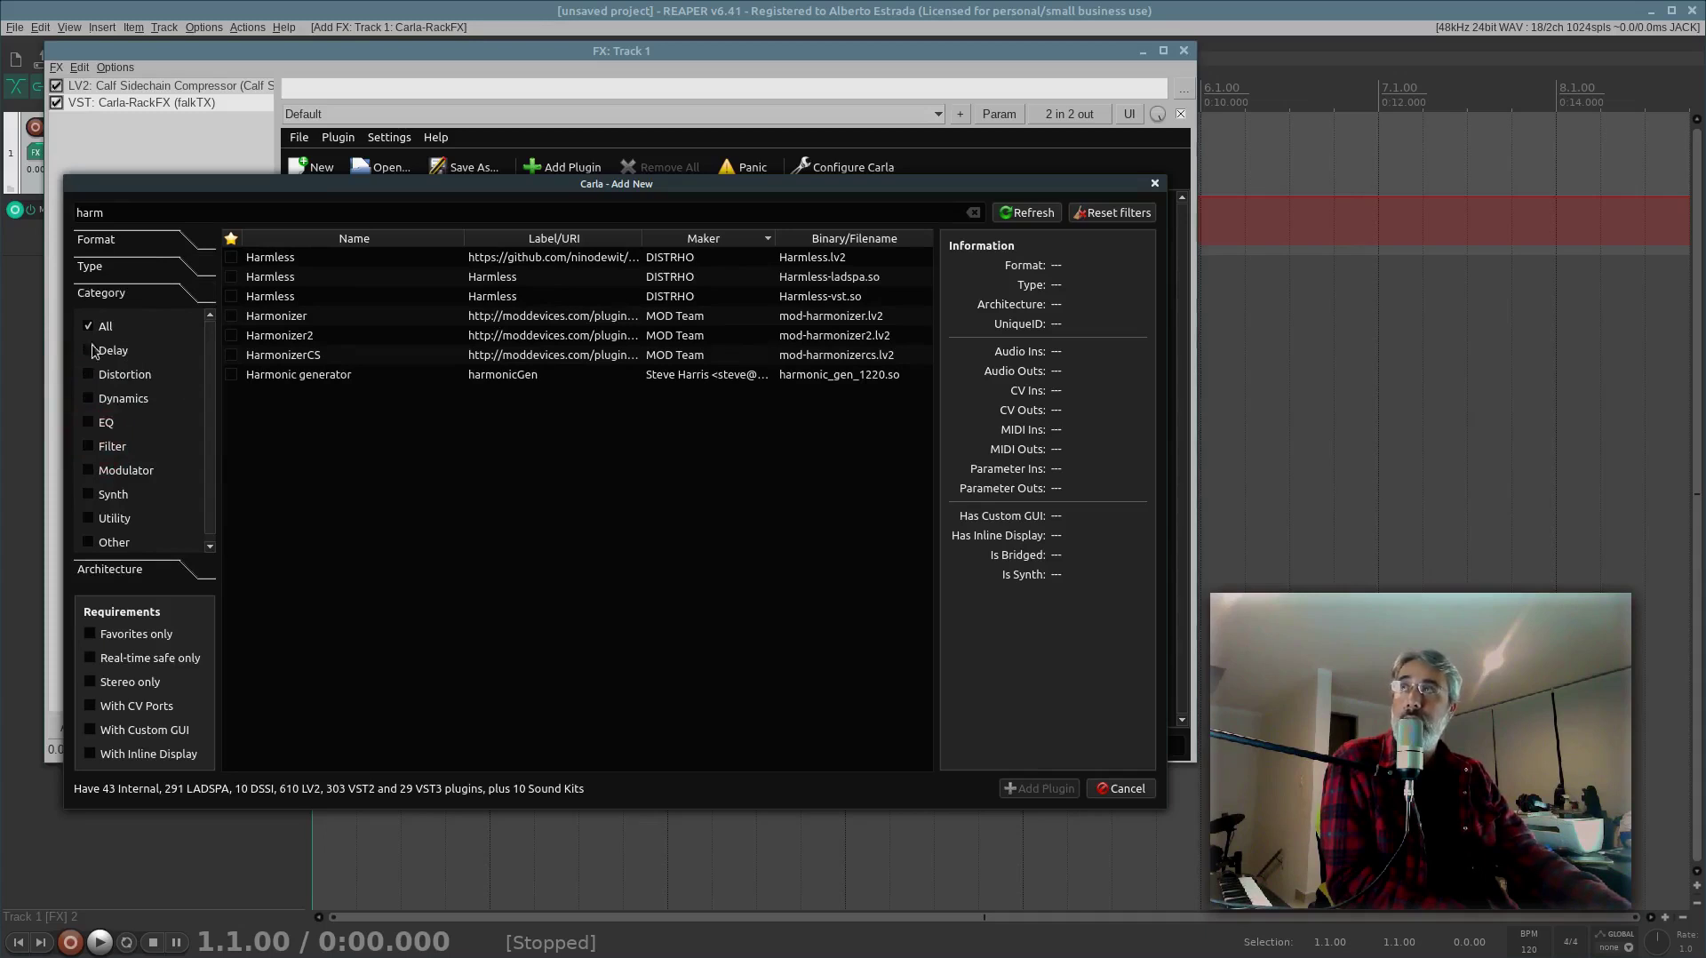
pyautogui.click(116, 573)
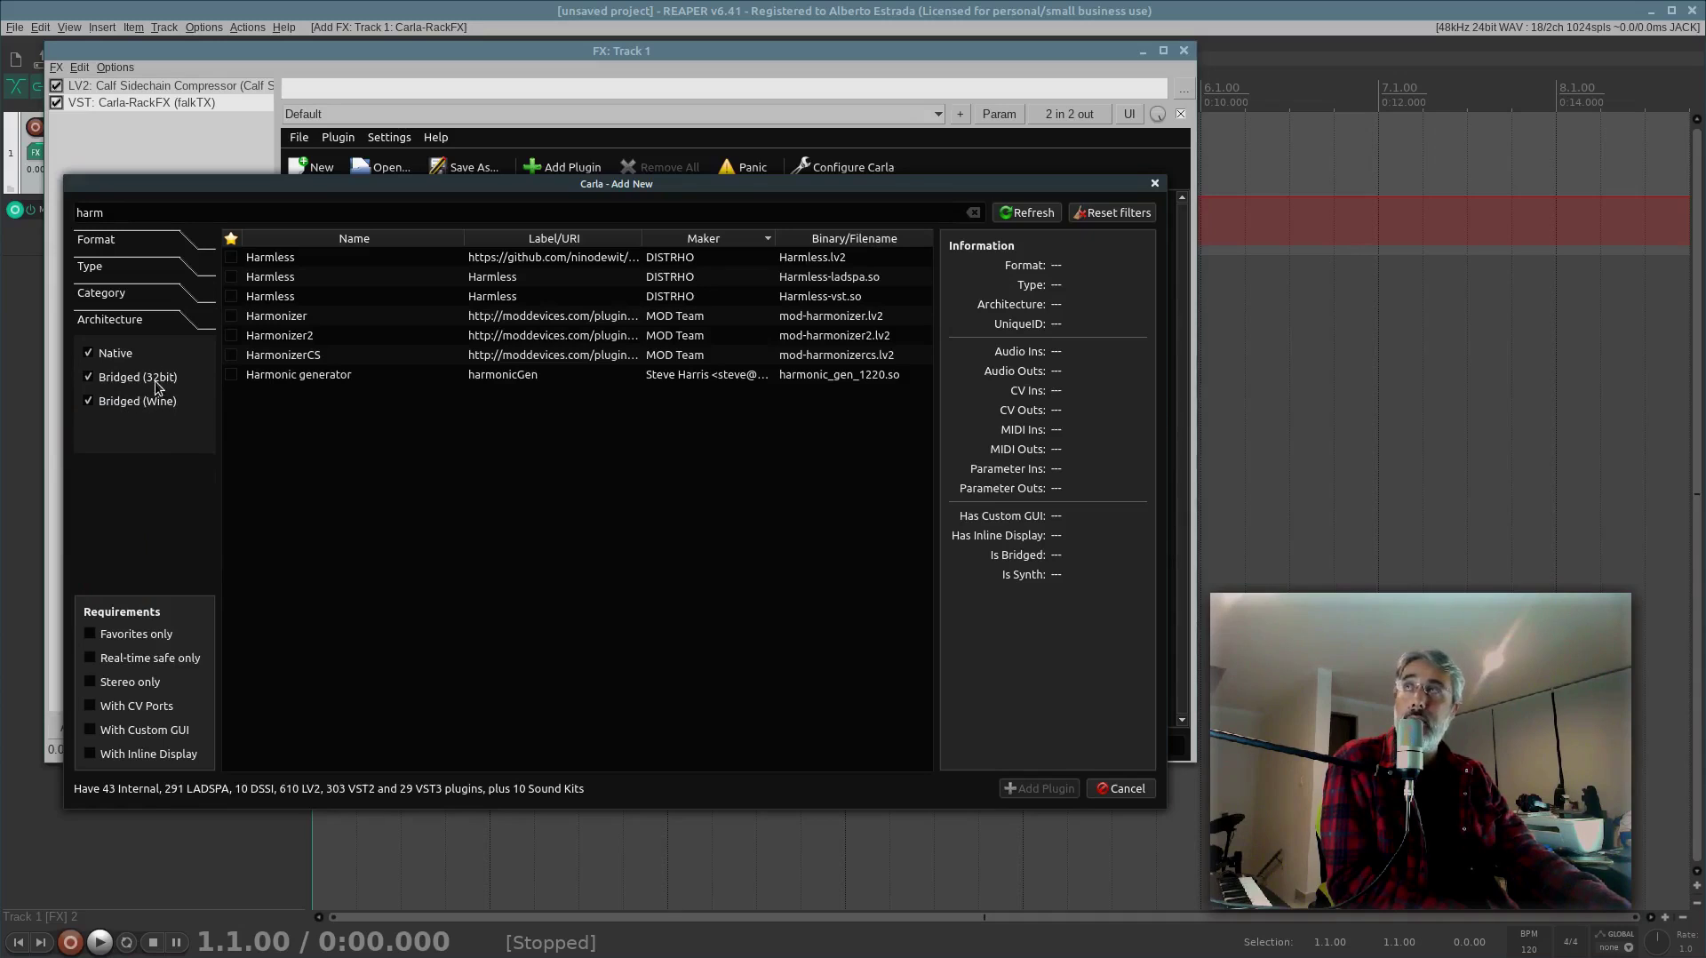
pyautogui.click(89, 402)
pyautogui.click(88, 376)
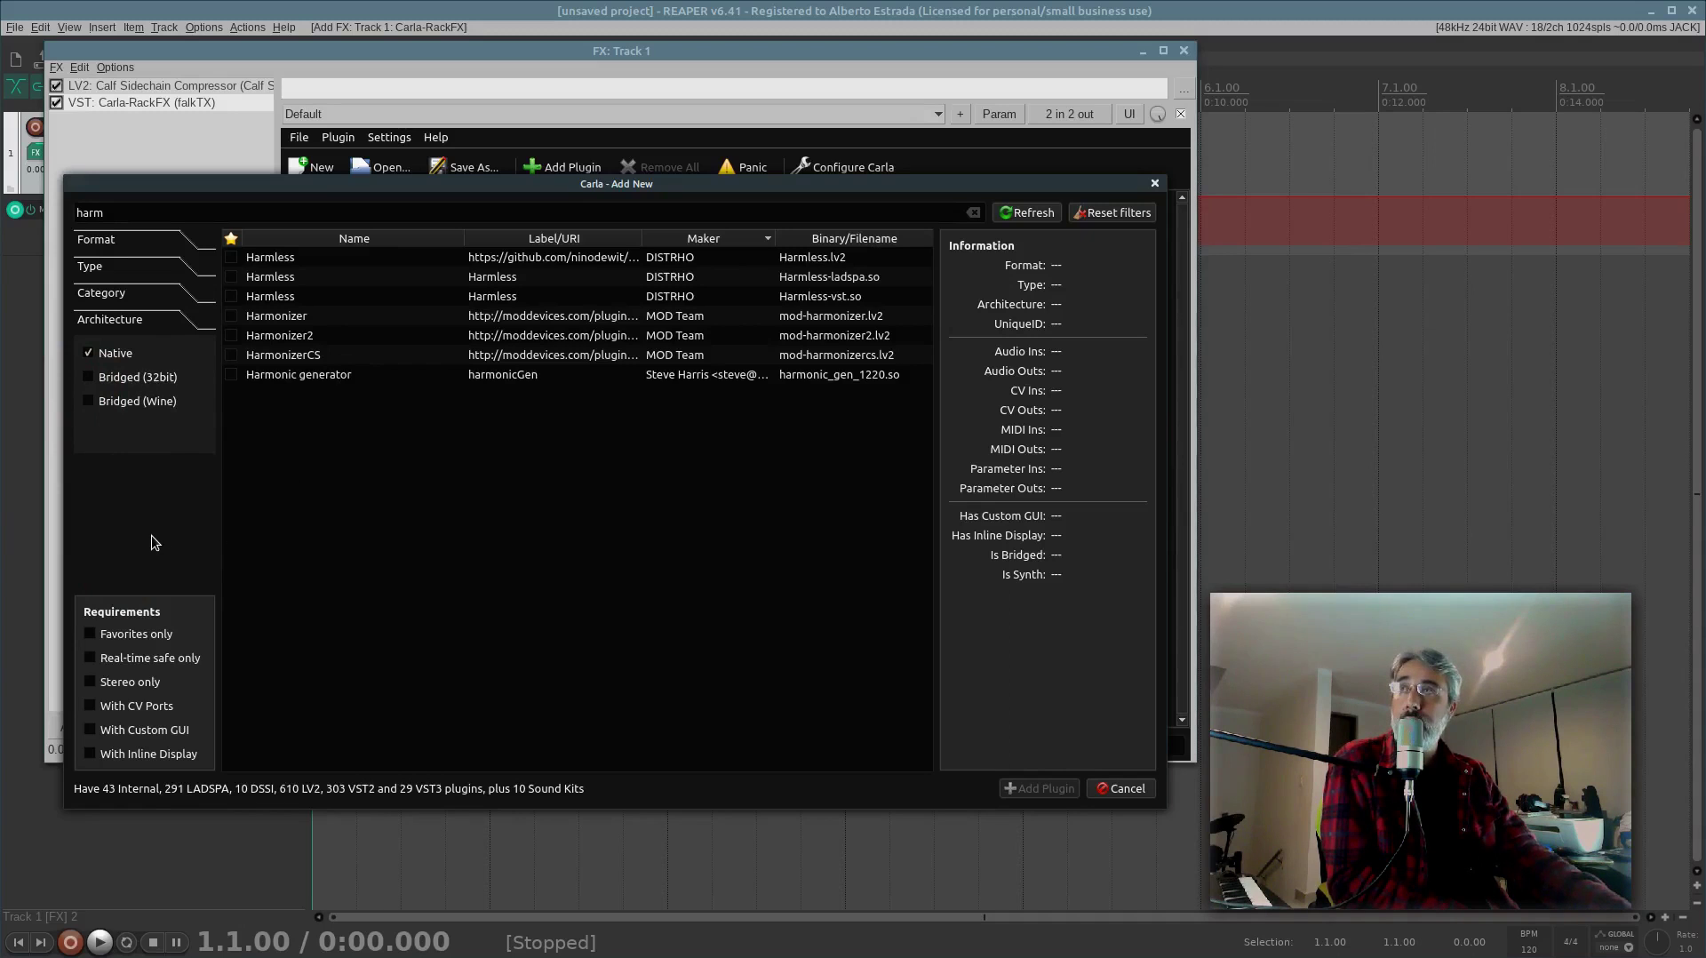
# Step: Replace the plugin search text with "calf"
pyautogui.click(130, 215)
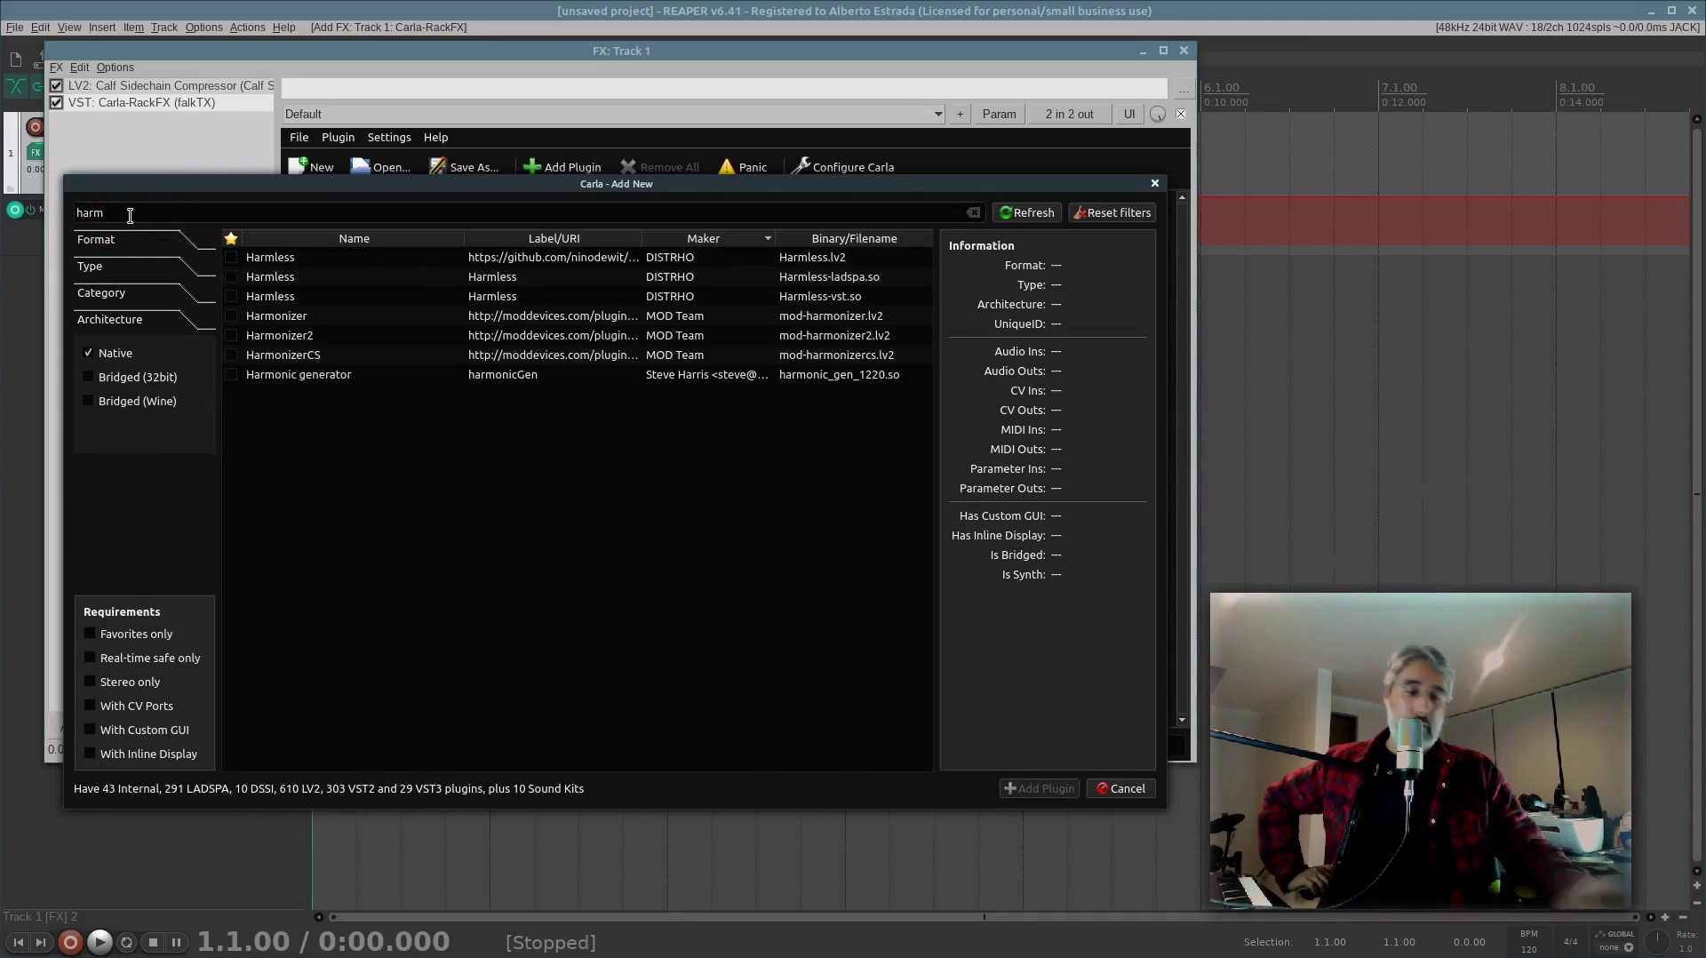
pyautogui.press('BackSpace')
pyautogui.press('BackSpace')
pyautogui.press('BackSpace')
pyautogui.press('BackSpace')
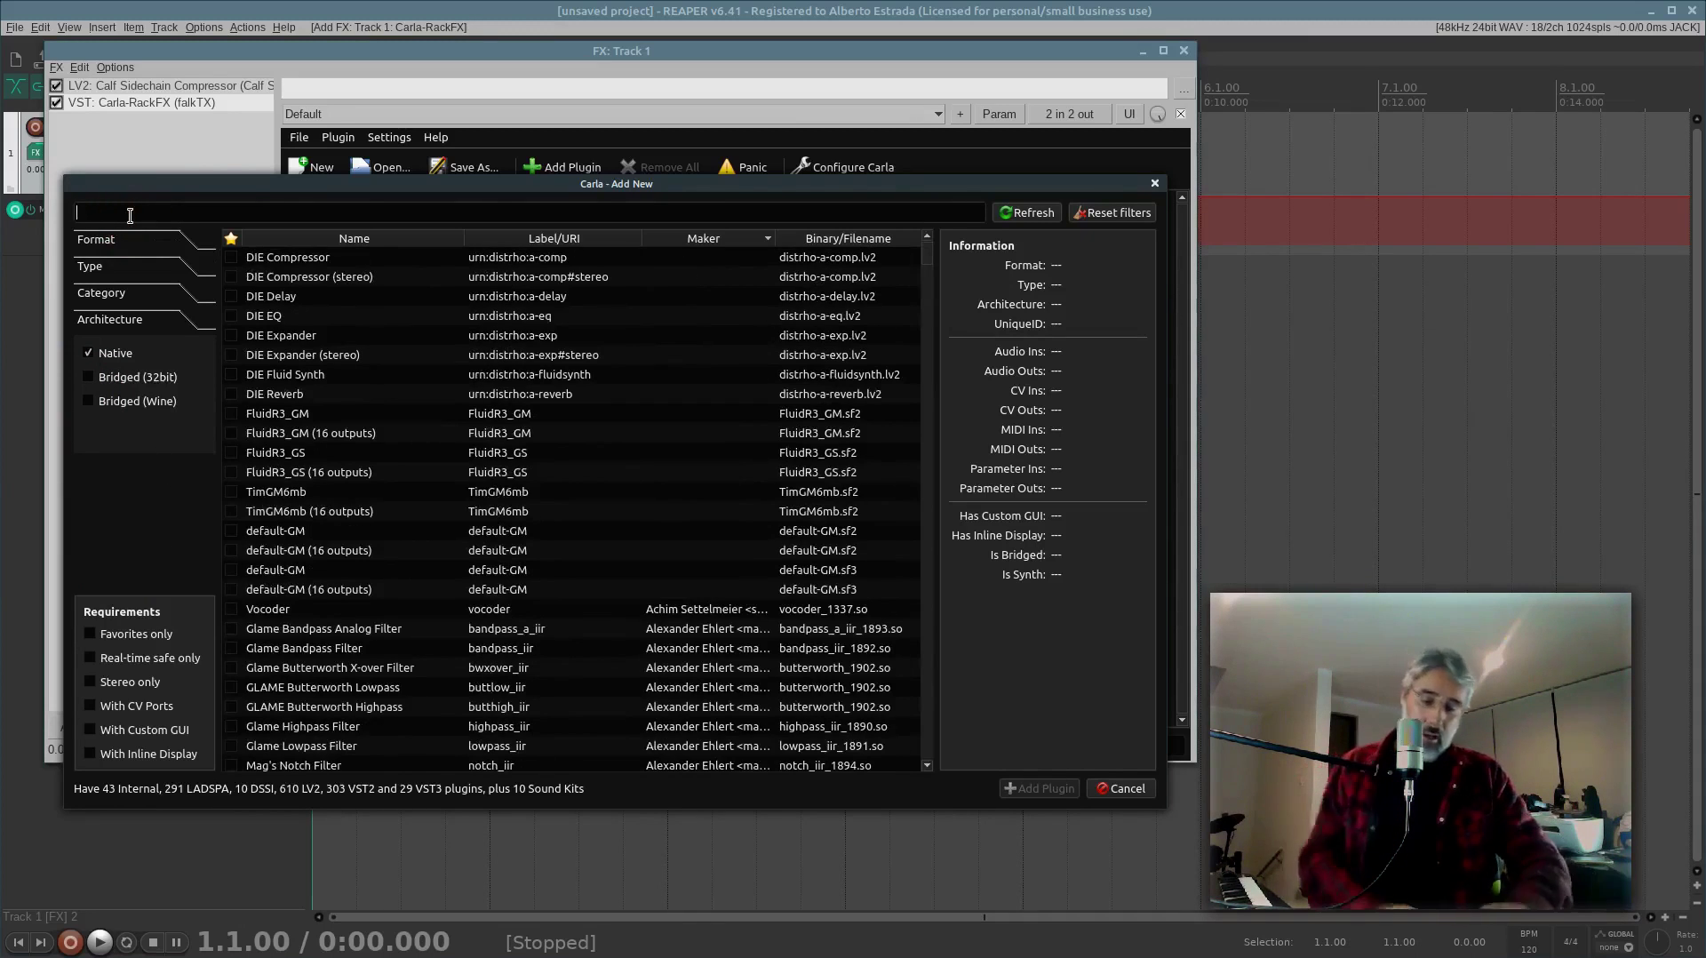
pyautogui.write('calf')
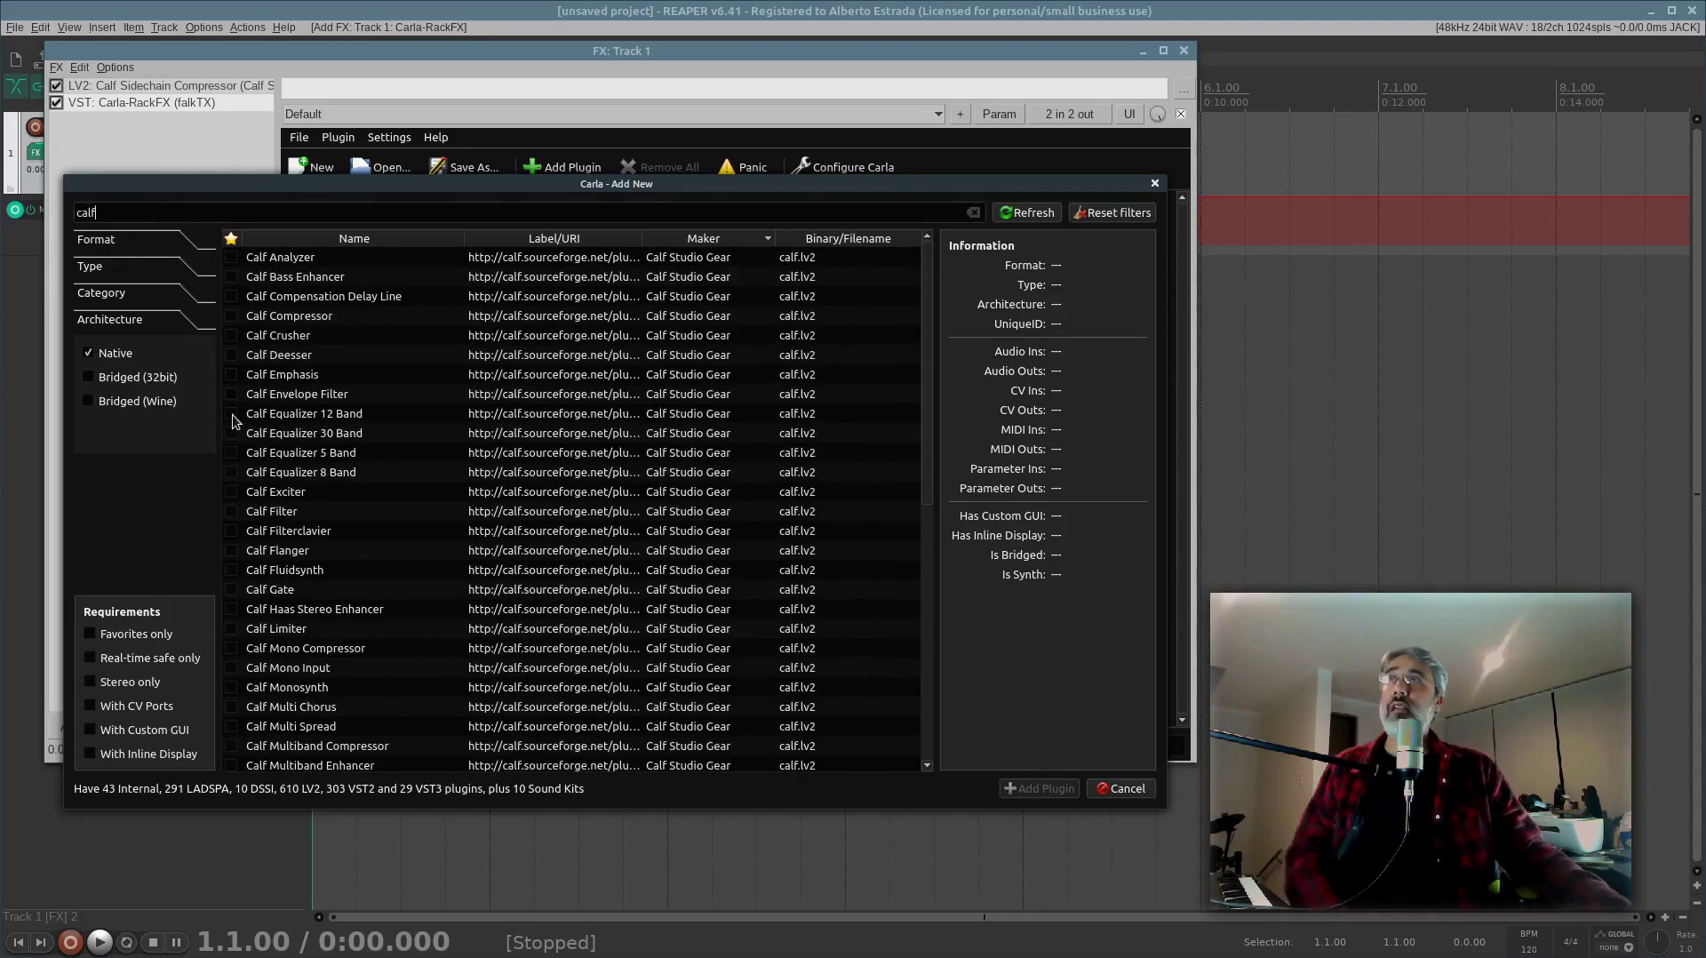
# Step: Mark Calf Sidechain Compressor as a favorite and add it to the Carla rack
pyautogui.scroll(-1, 551, 404)
pyautogui.scroll(1, 462, 411)
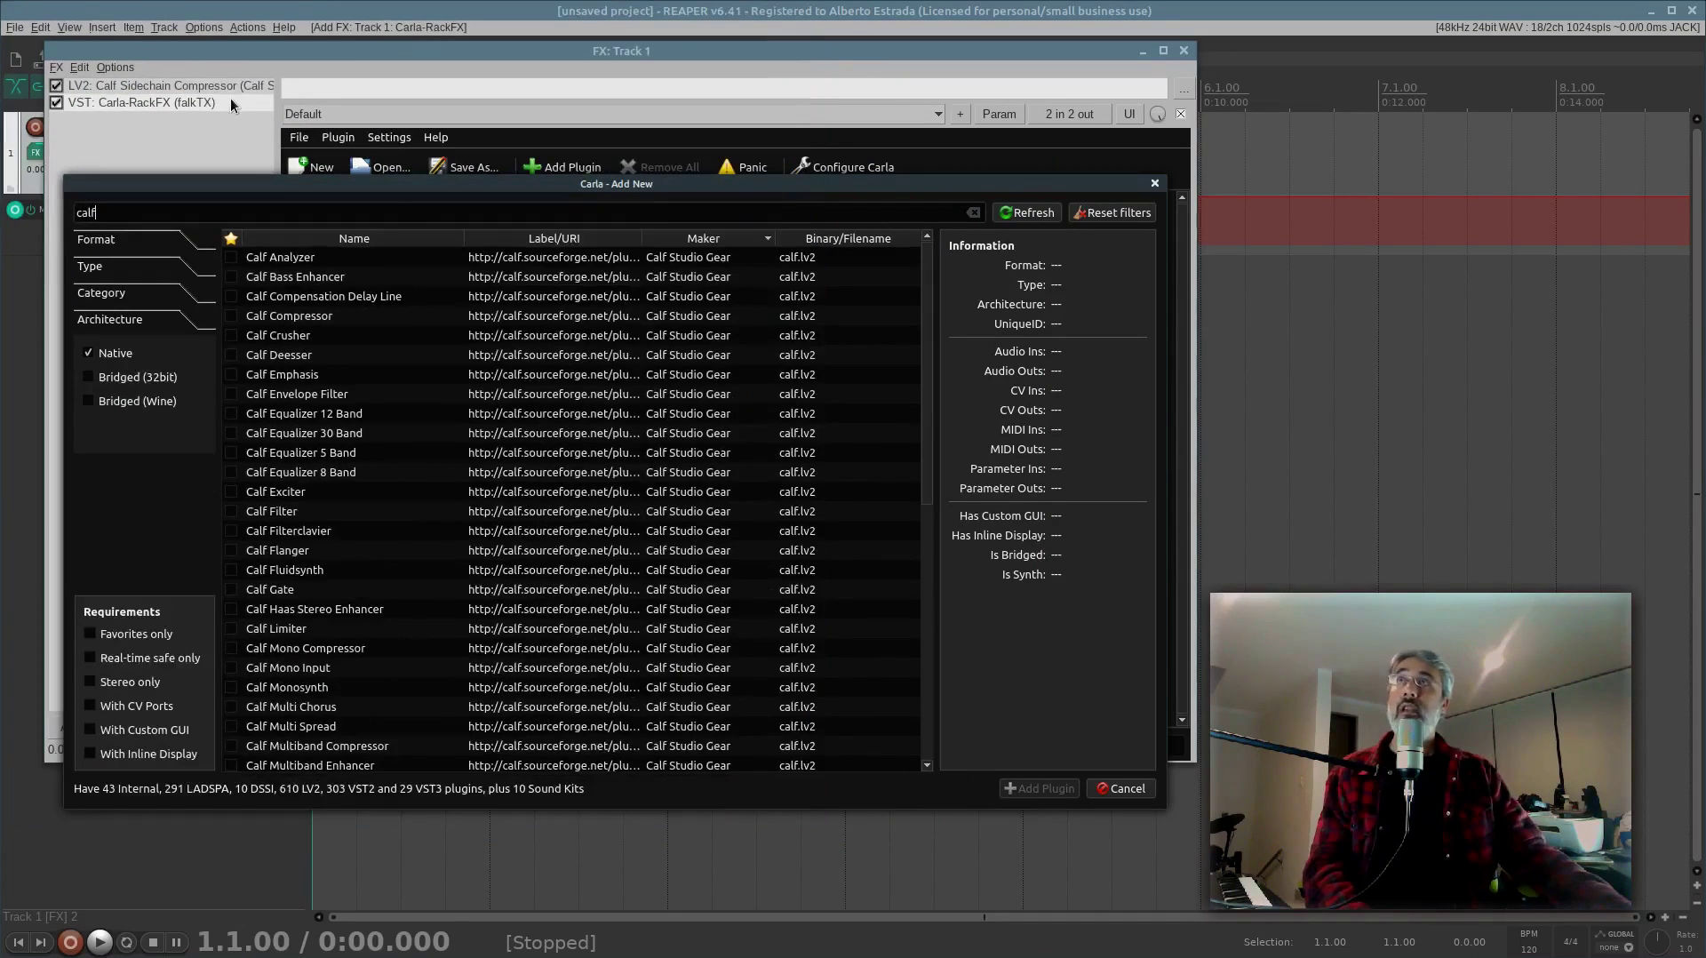
pyautogui.scroll(-3, 354, 413)
pyautogui.scroll(-5, 323, 377)
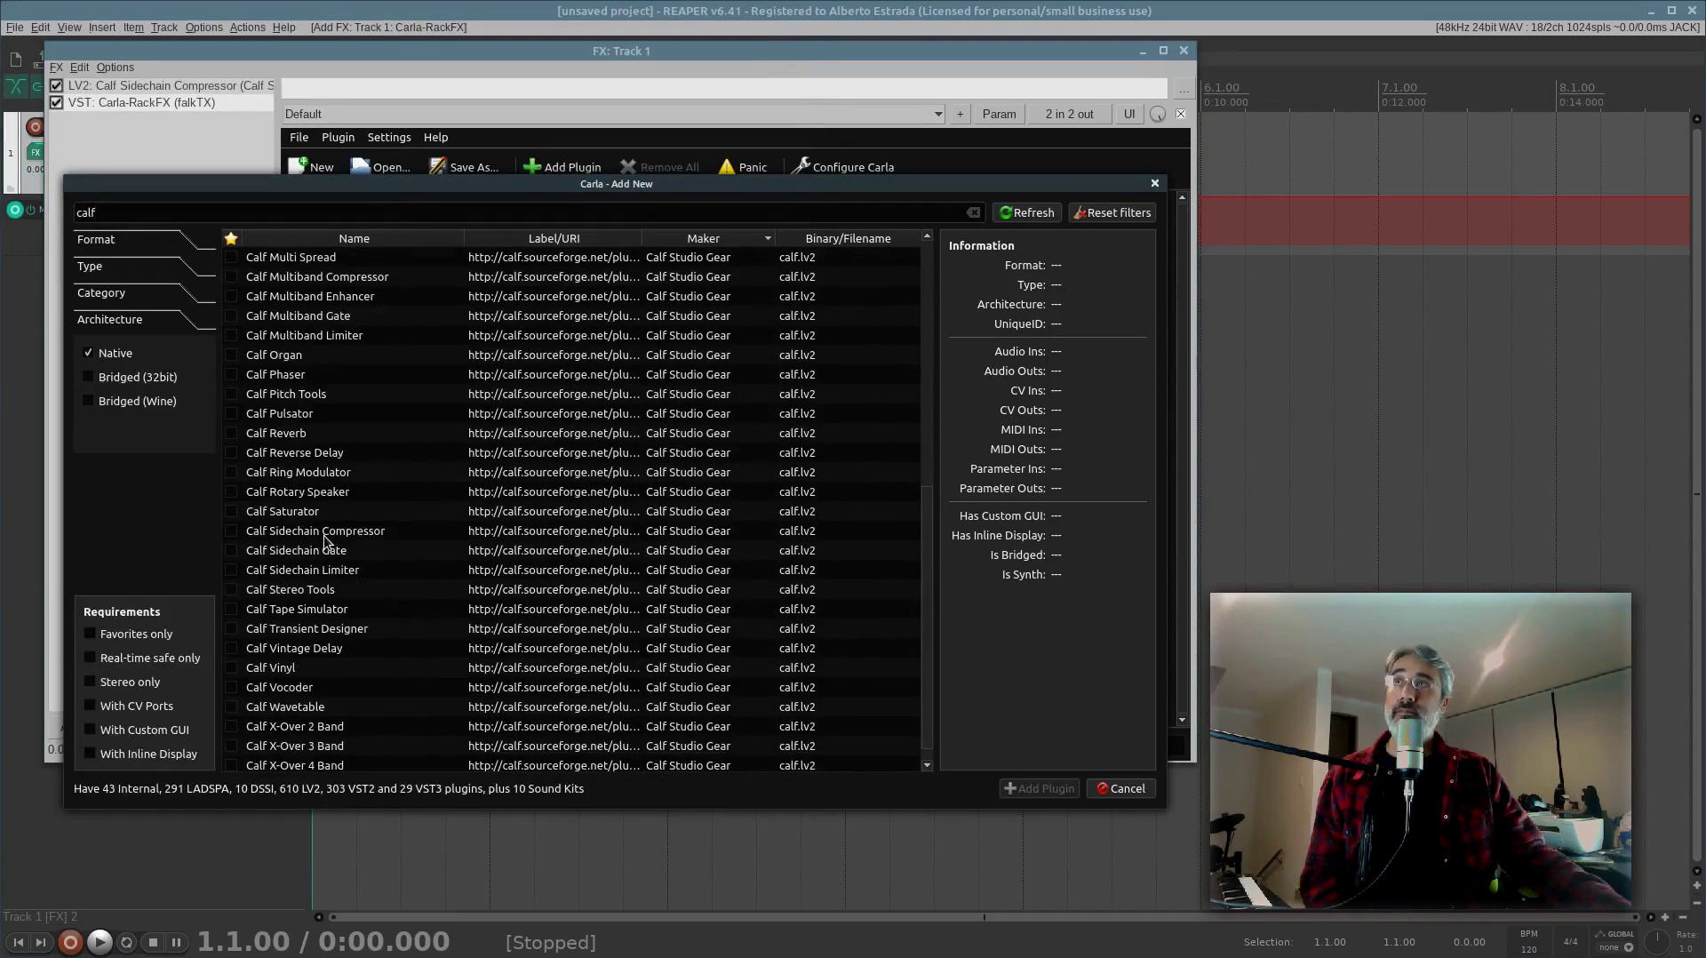
pyautogui.click(323, 533)
pyautogui.click(232, 531)
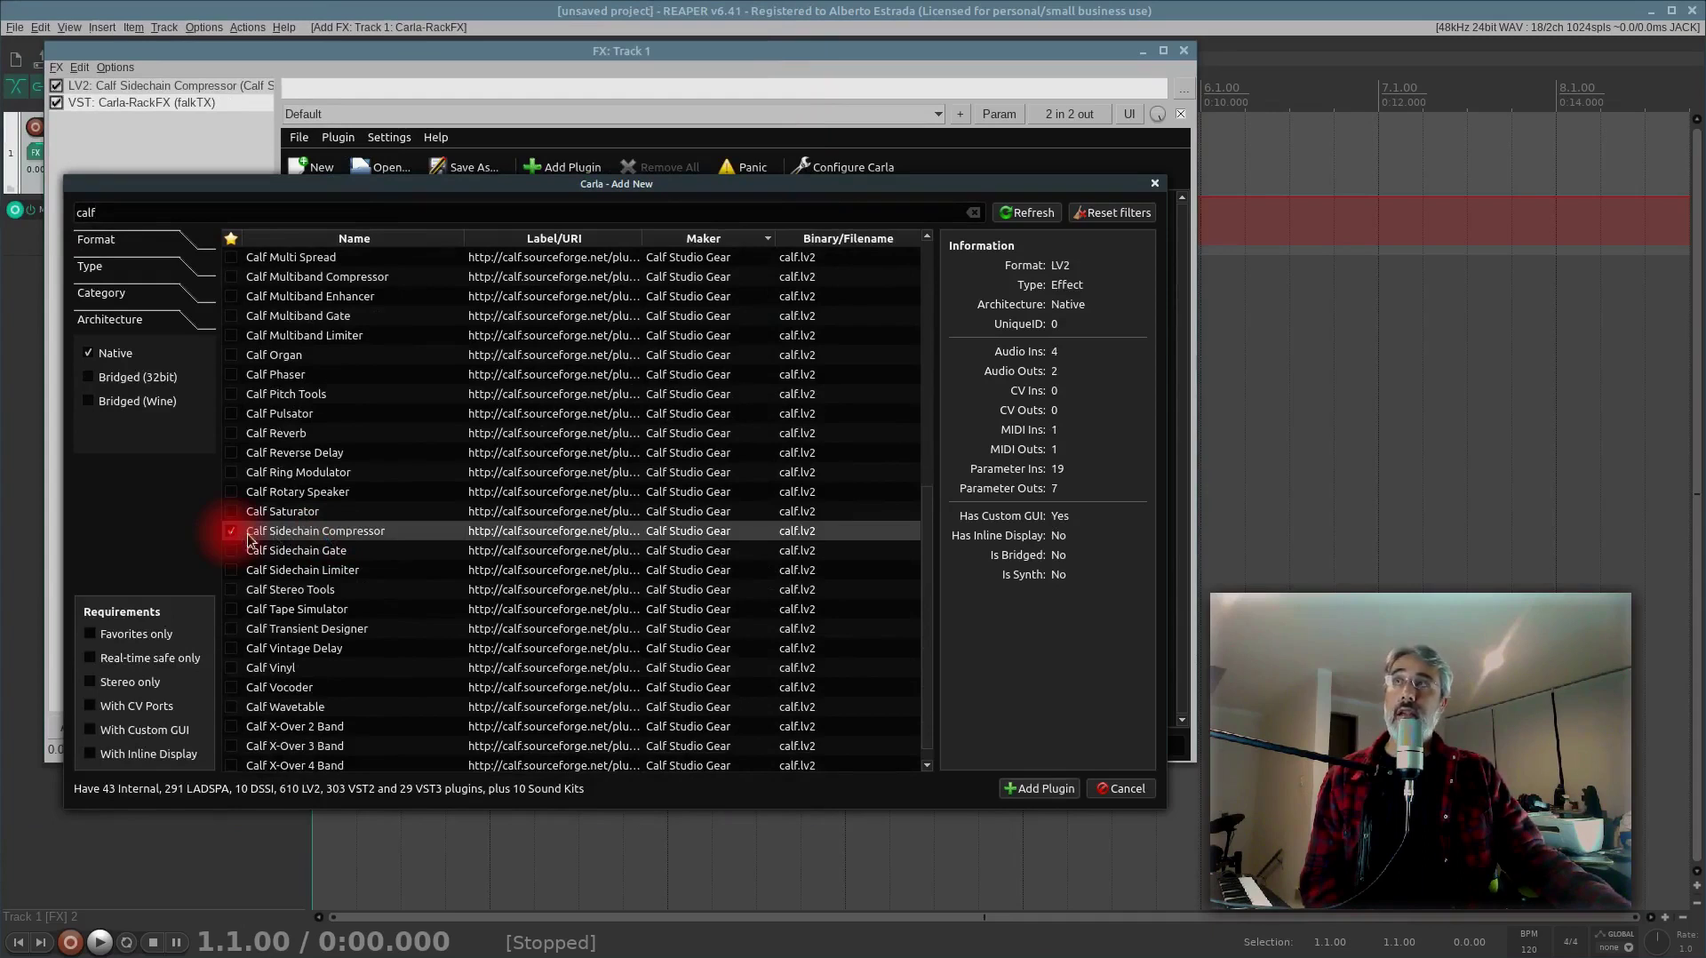
pyautogui.click(1038, 788)
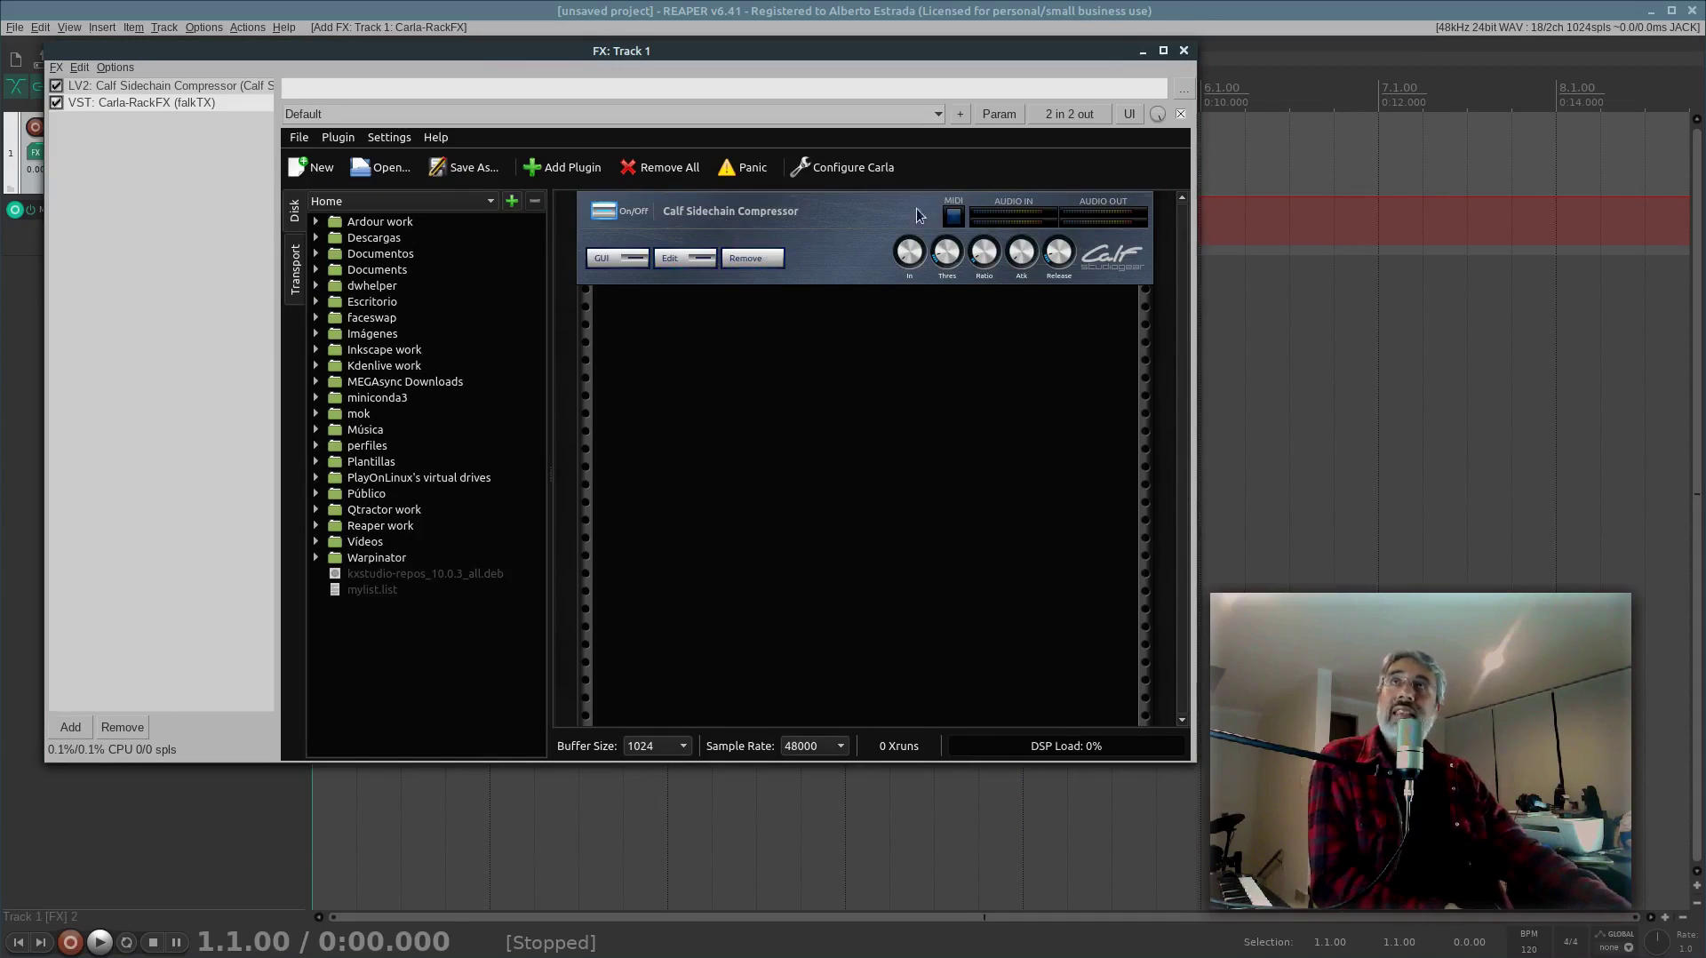
# Step: Open the graphical interface of the Calf Sidechain Compressor in the rack and move its window clear of the rack controls
pyautogui.click(616, 259)
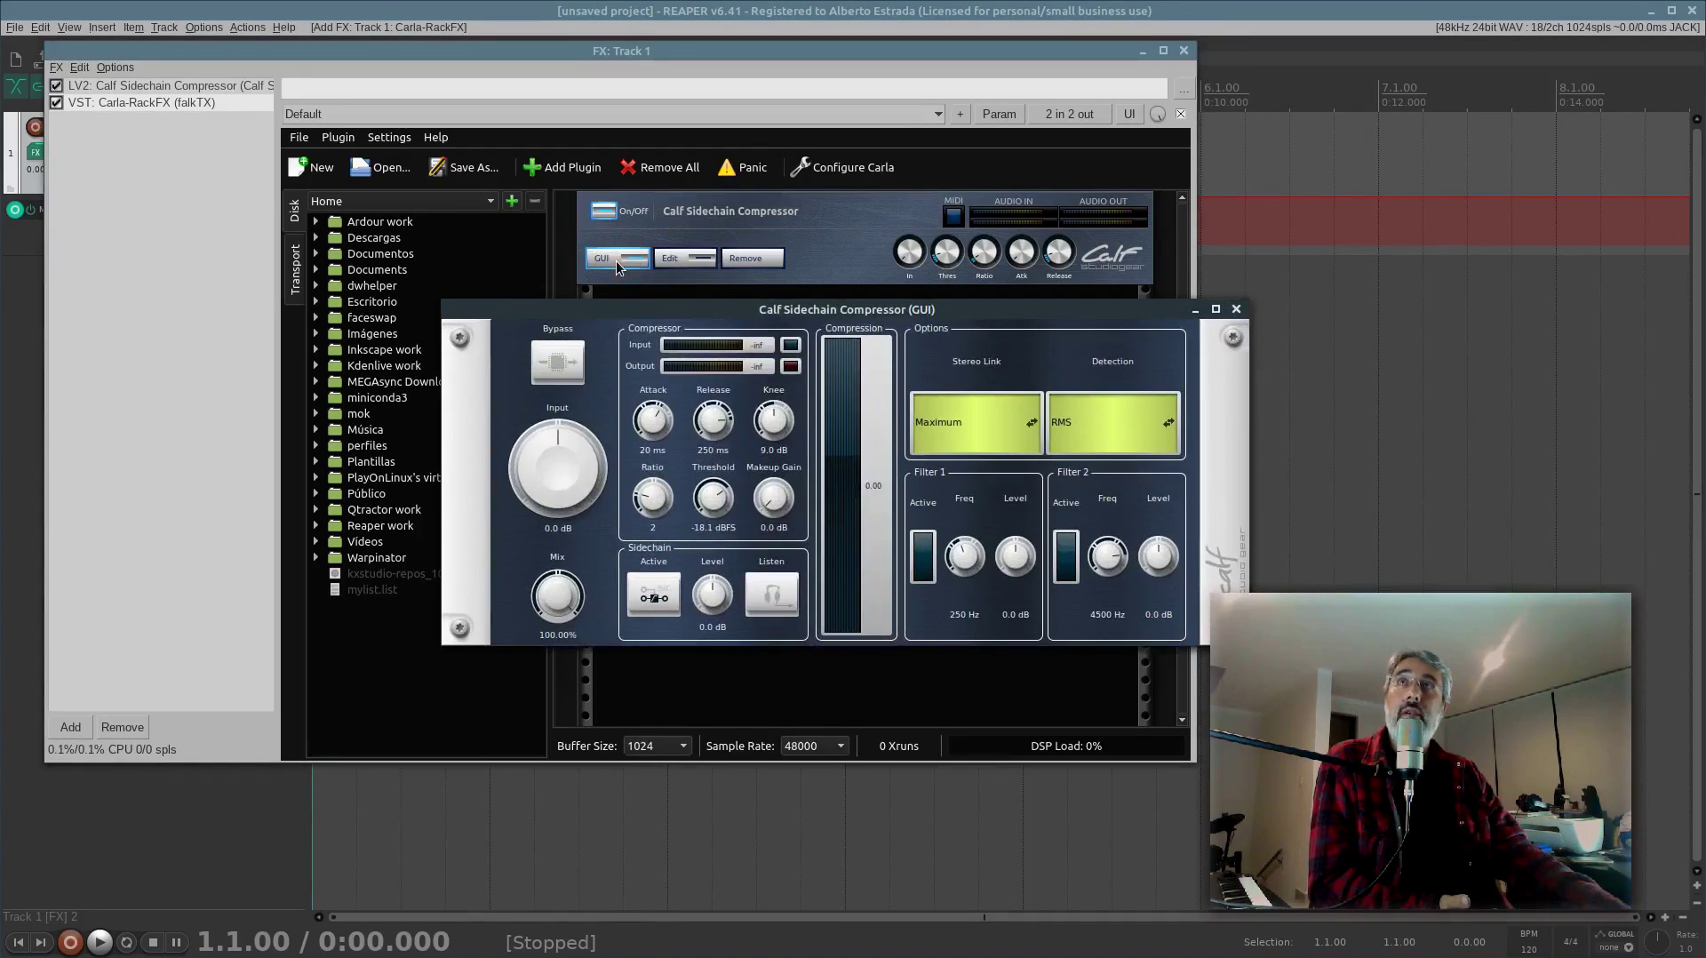
pyautogui.moveTo(893, 309); pyautogui.dragTo(714, 283)
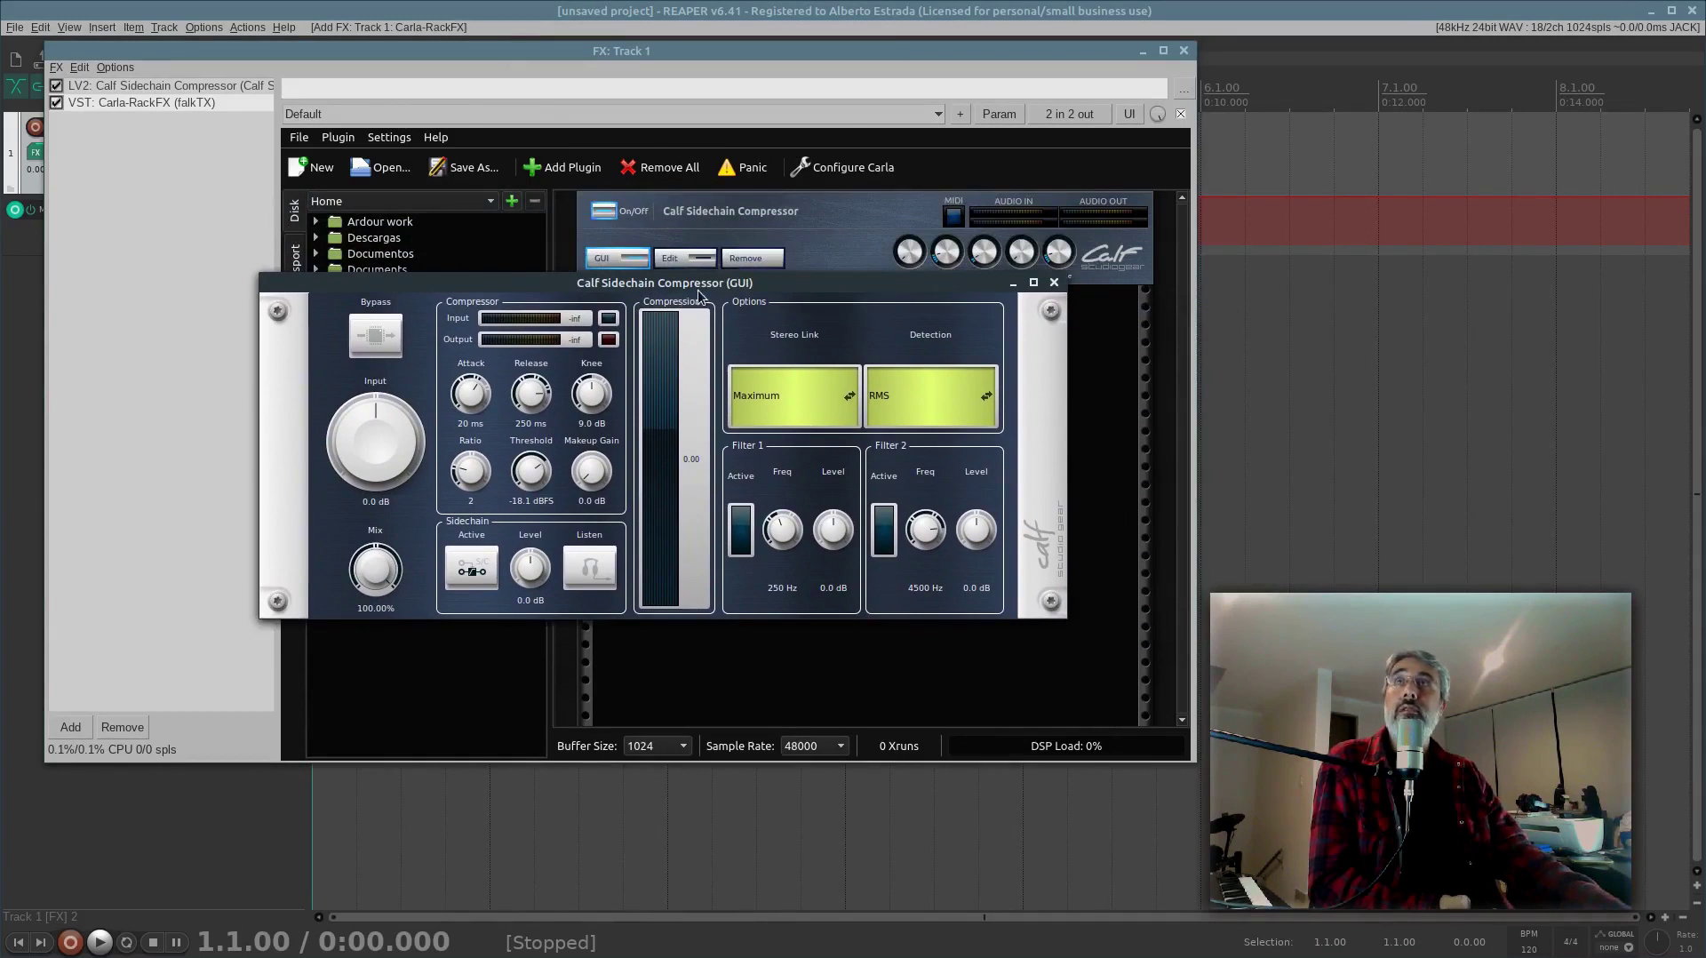
pyautogui.moveTo(699, 286); pyautogui.dragTo(742, 353)
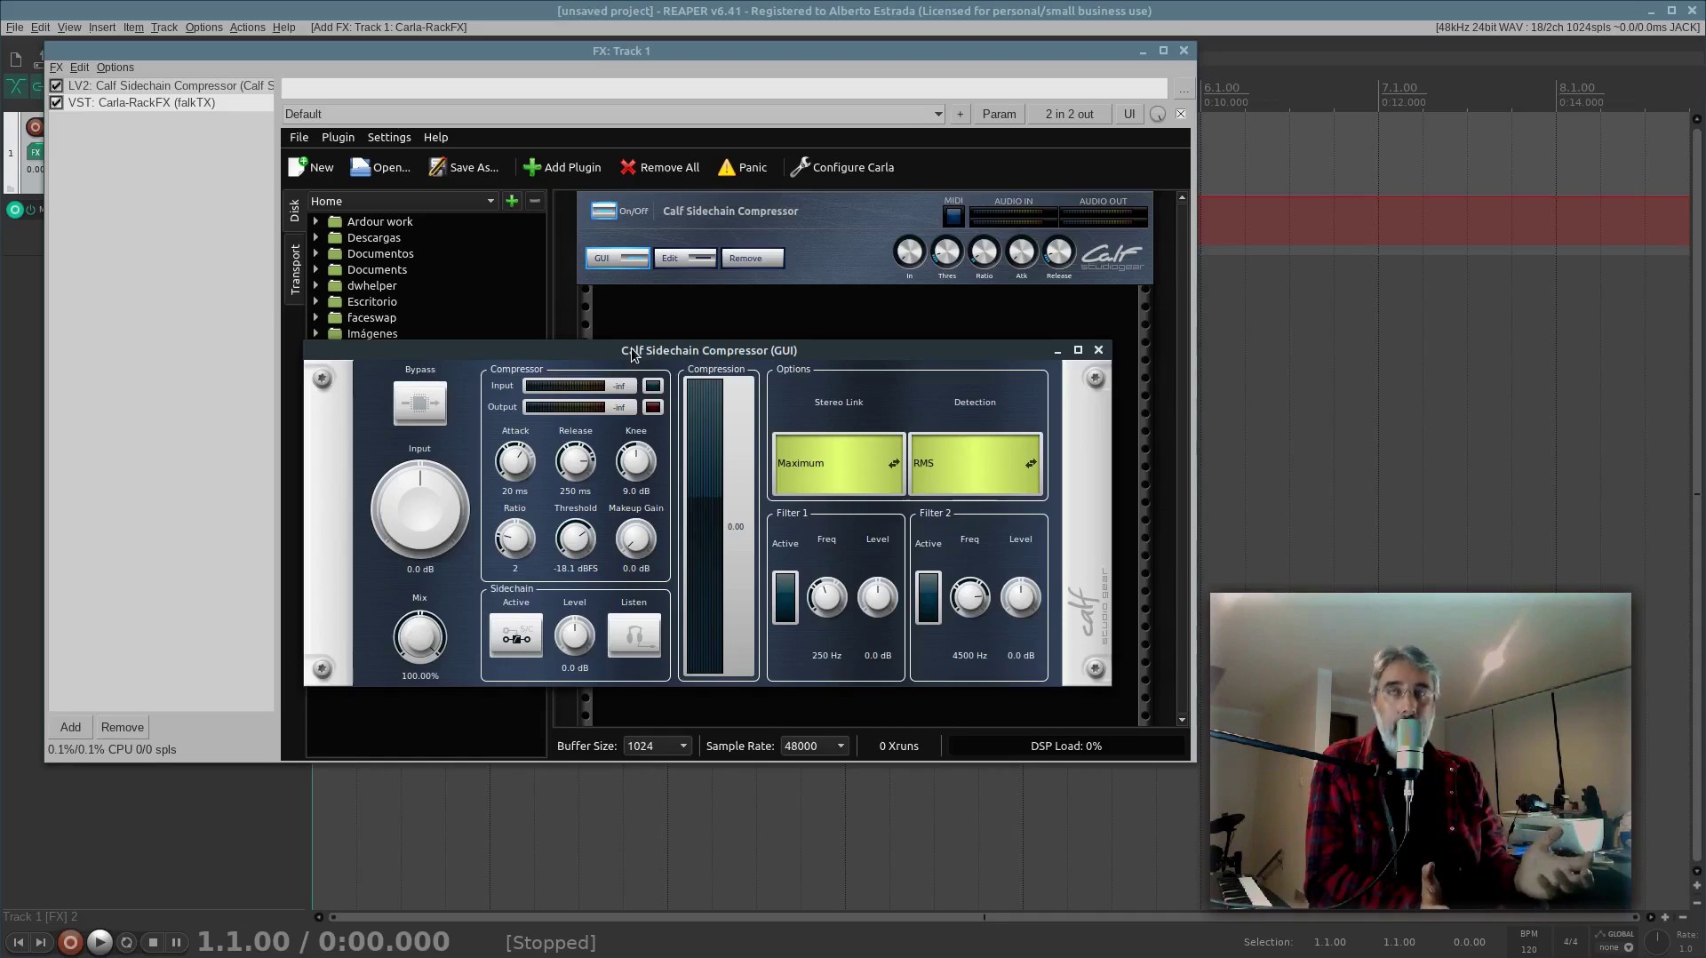
pyautogui.moveTo(631, 353); pyautogui.dragTo(672, 340)
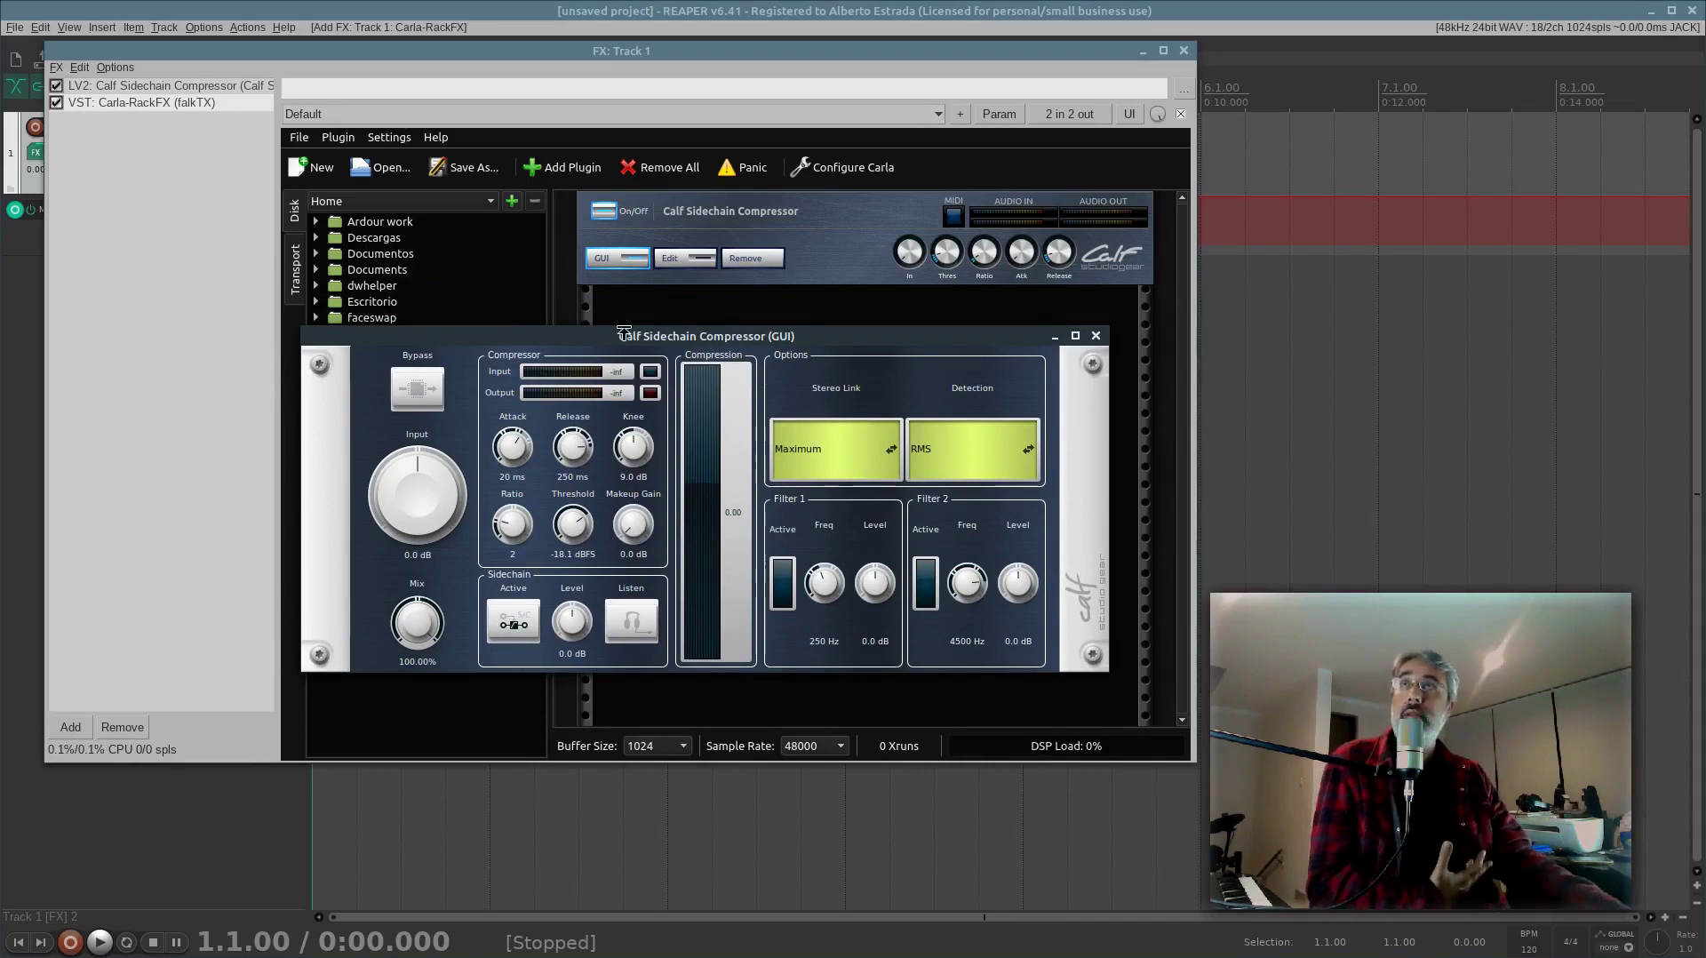
pyautogui.moveTo(653, 339); pyautogui.dragTo(624, 359)
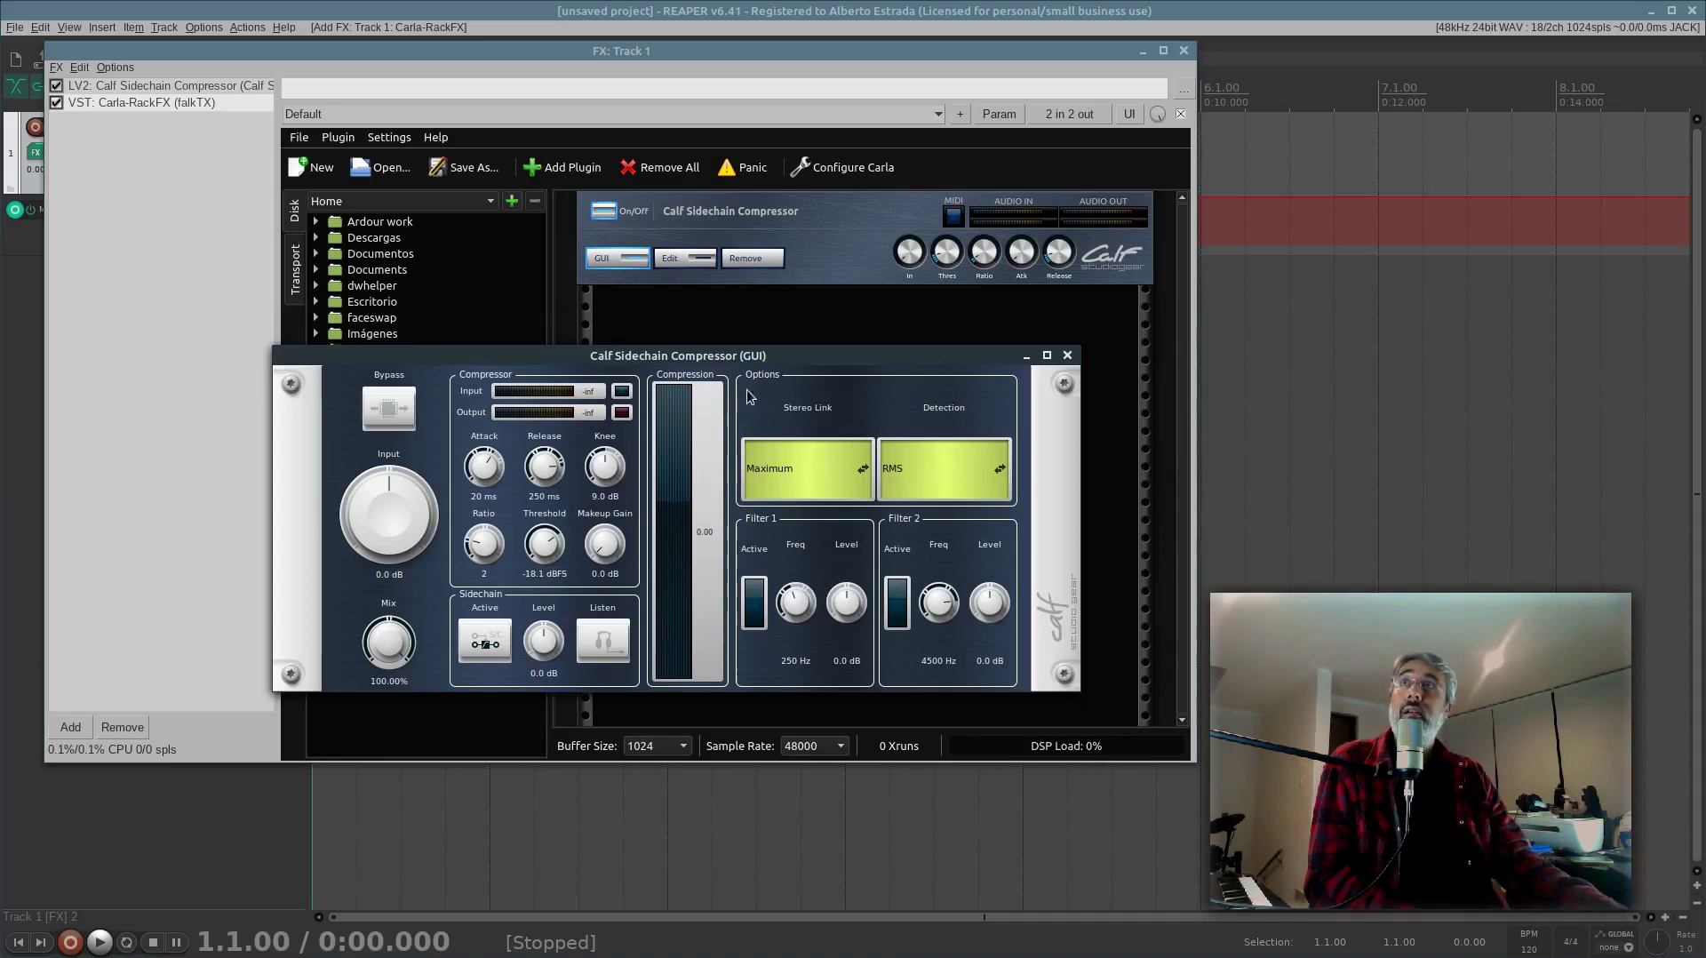
pyautogui.moveTo(790, 355)
pyautogui.mouseDown()
pyautogui.moveTo(871, 406)
pyautogui.moveTo(1171, 338)
pyautogui.moveTo(821, 343)
pyautogui.mouseUp()
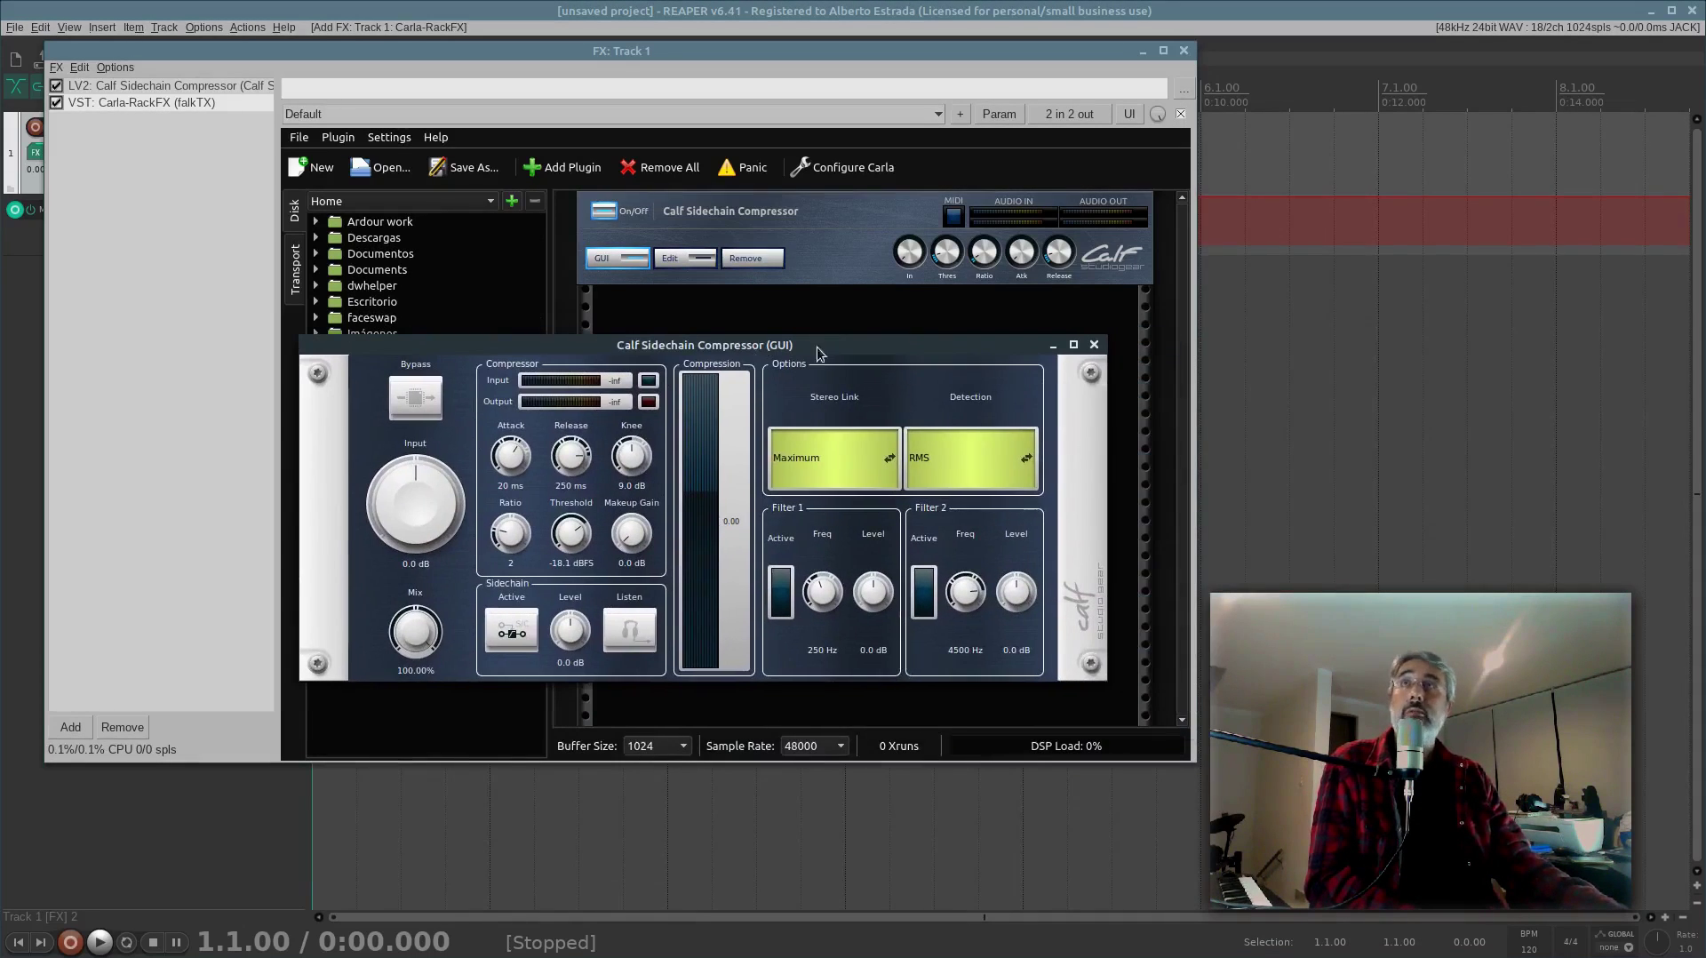
# Step: Compare the directly loaded LV2 Calf Sidechain Compressor's parameters with the graphical interface of the one hosted in Carla-RackFX
pyautogui.click(196, 90)
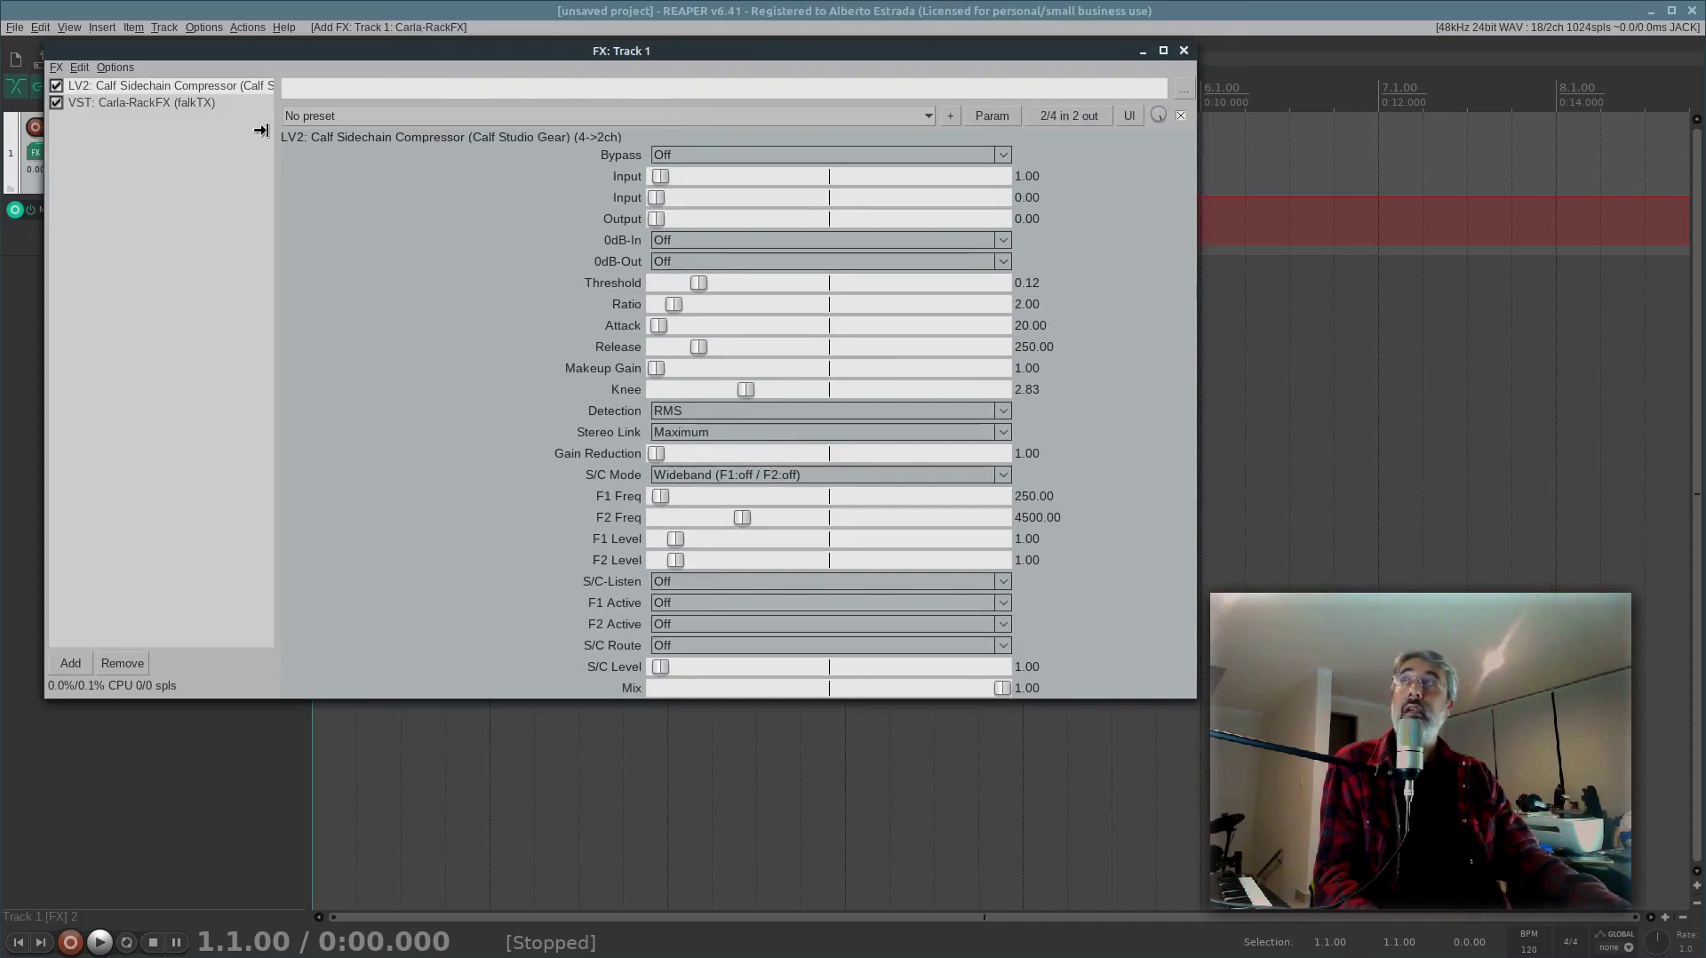
pyautogui.click(167, 106)
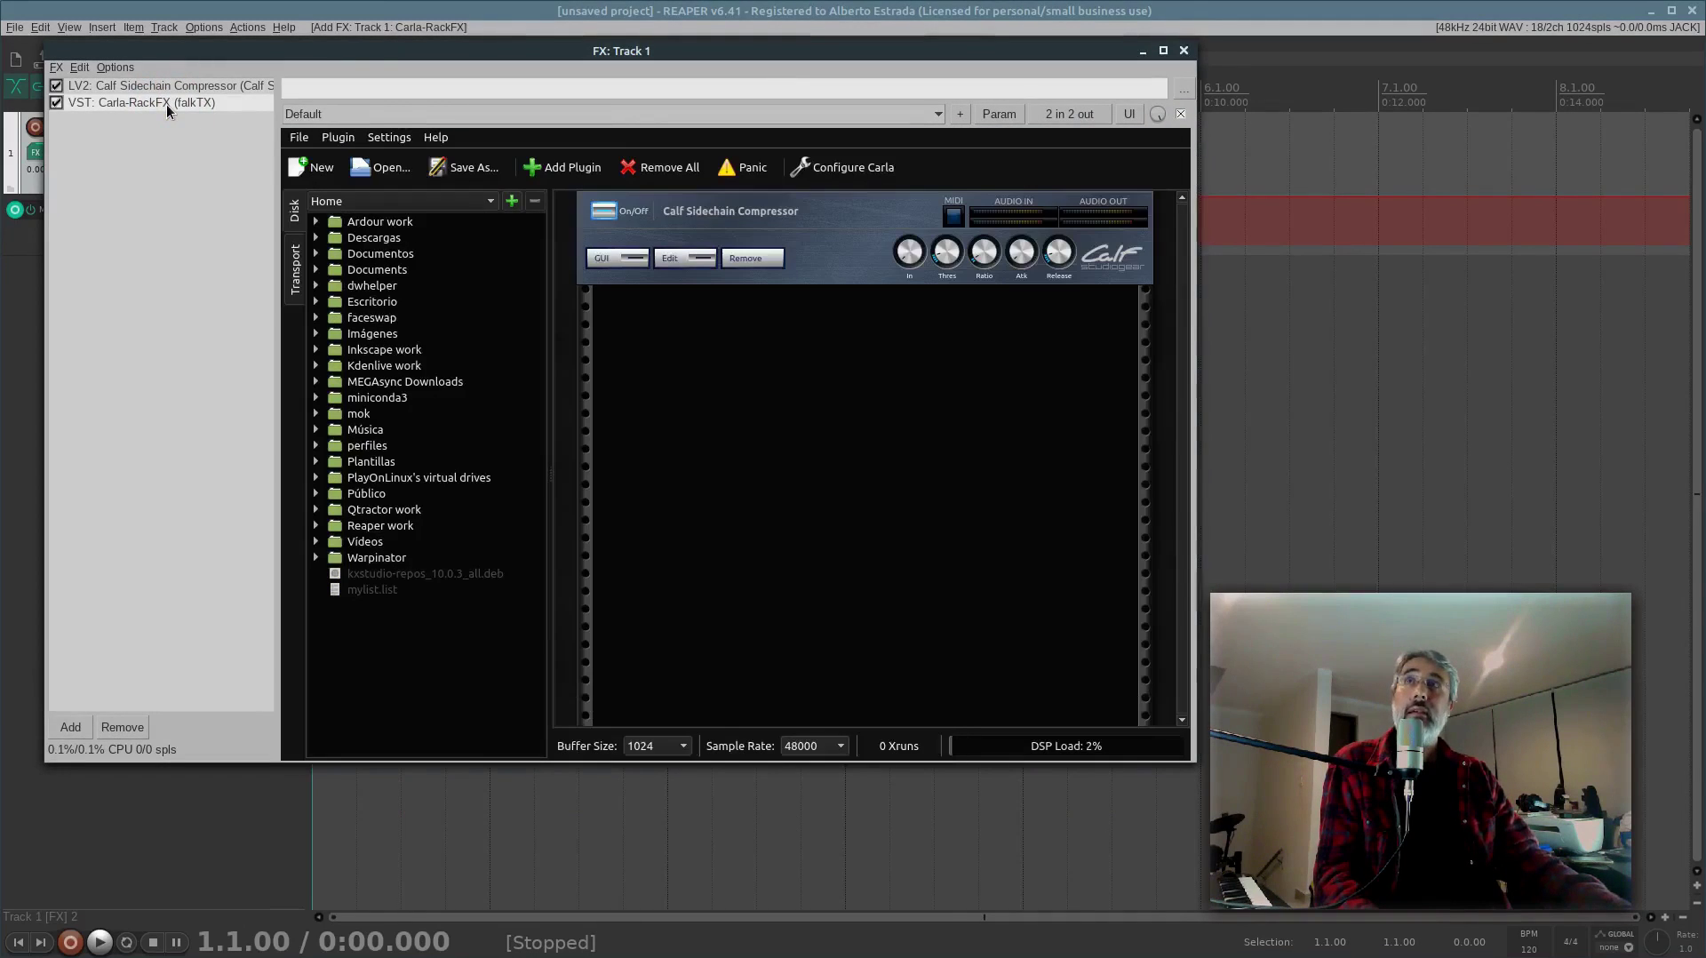
pyautogui.click(610, 265)
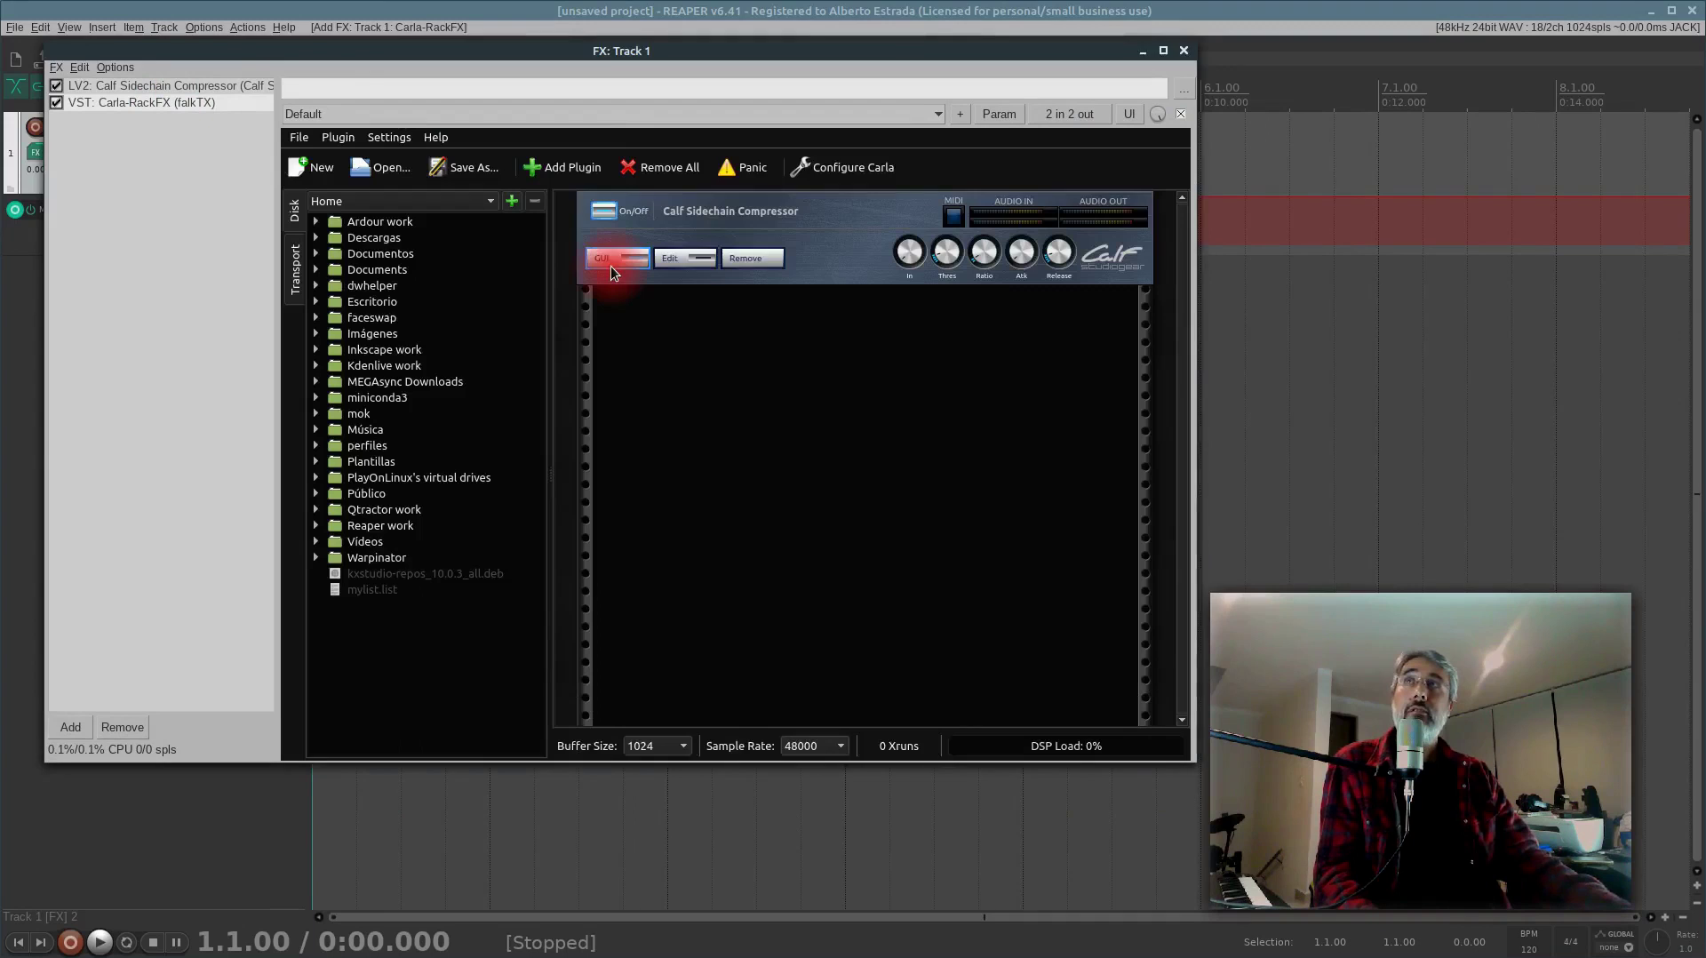
pyautogui.moveTo(946, 320); pyautogui.dragTo(840, 376)
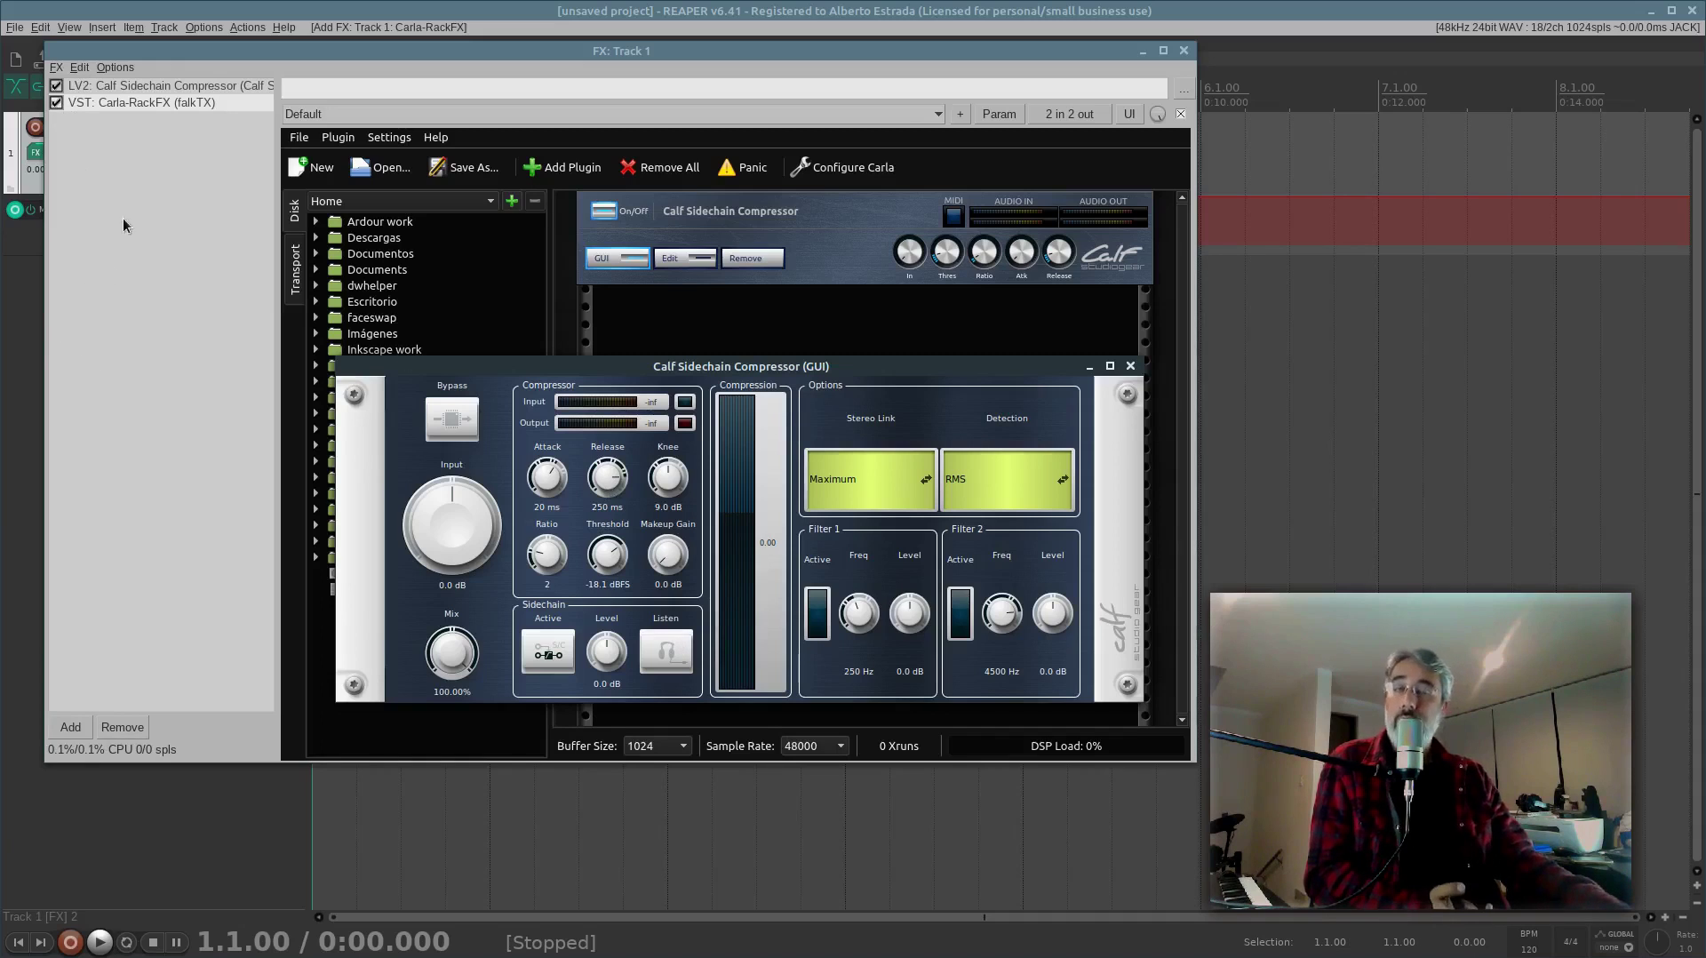
# Step: Open the Add FX browser for Track 1, show all plugin types, and clear the "carla" filter text
pyautogui.click(64, 152)
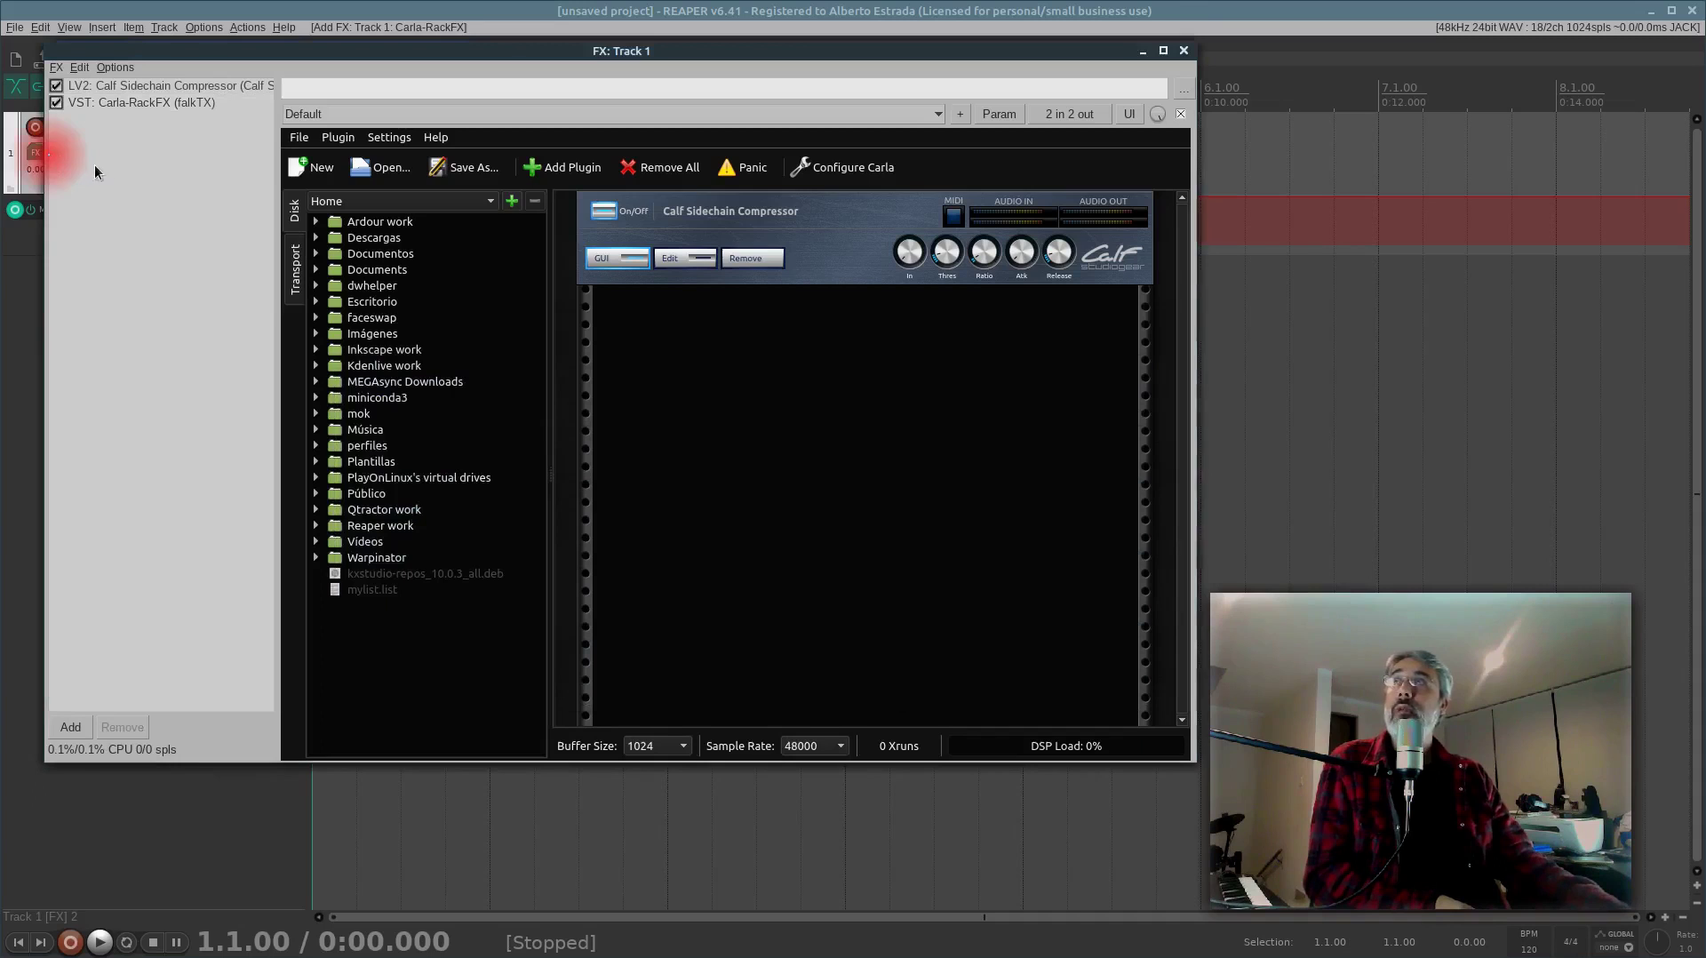
pyautogui.rightClick(126, 158)
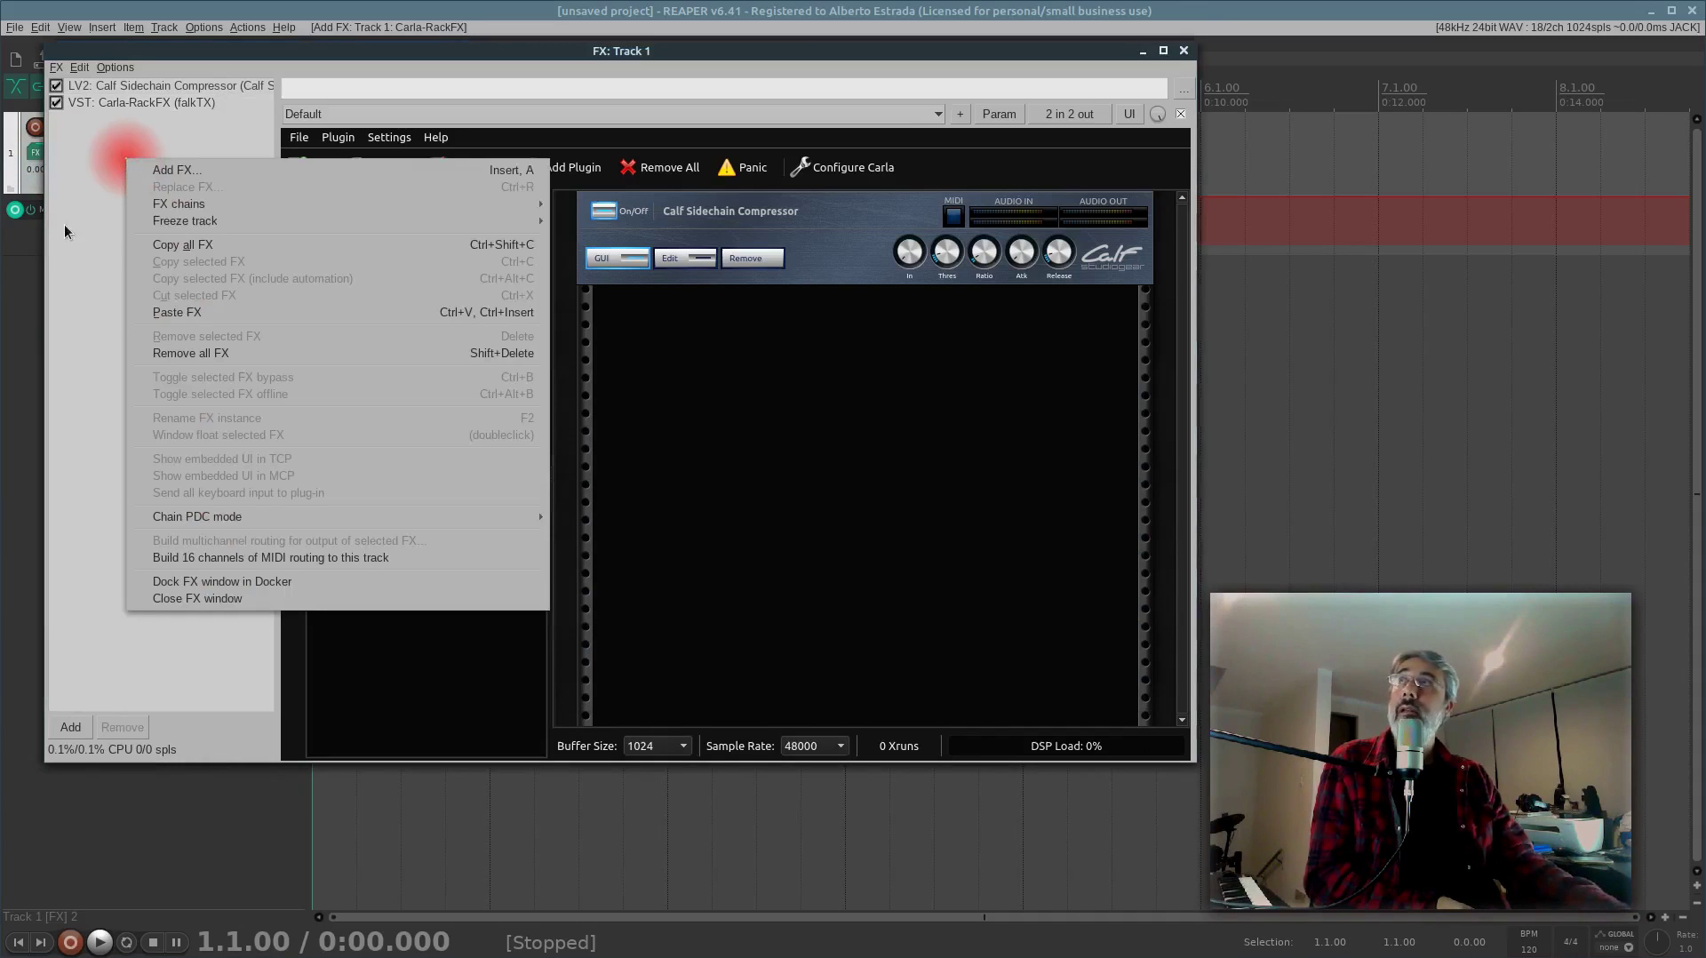
pyautogui.click(275, 170)
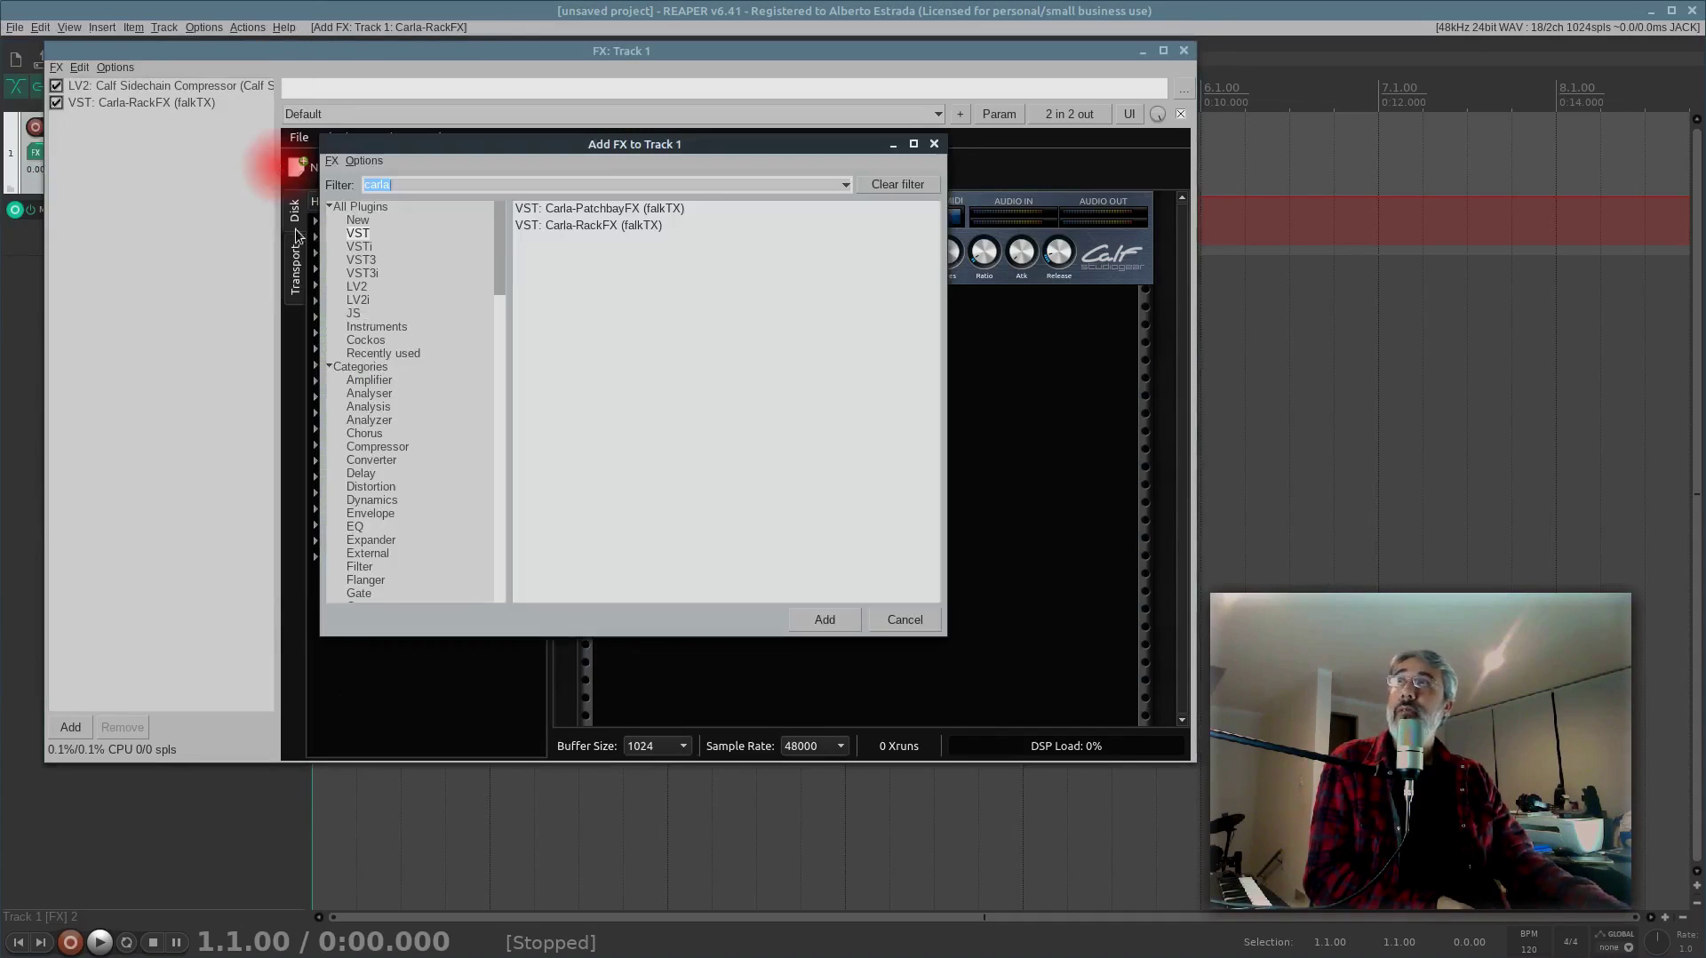
pyautogui.click(359, 247)
pyautogui.click(357, 233)
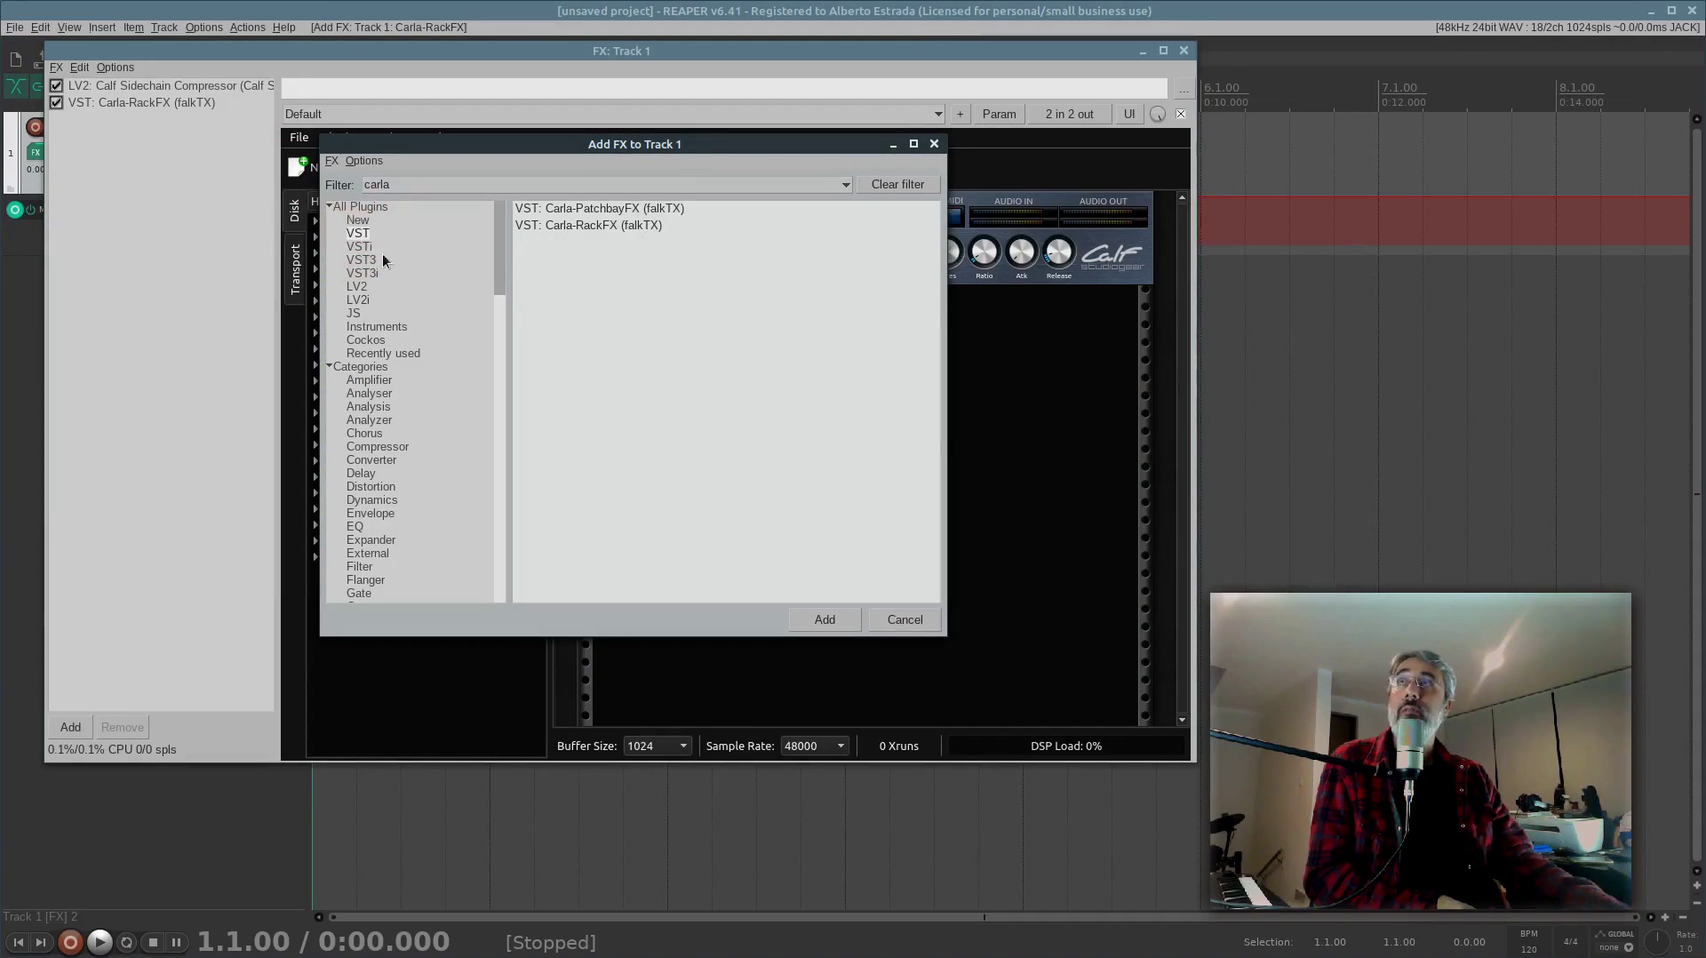
pyautogui.click(371, 206)
pyautogui.click(390, 184)
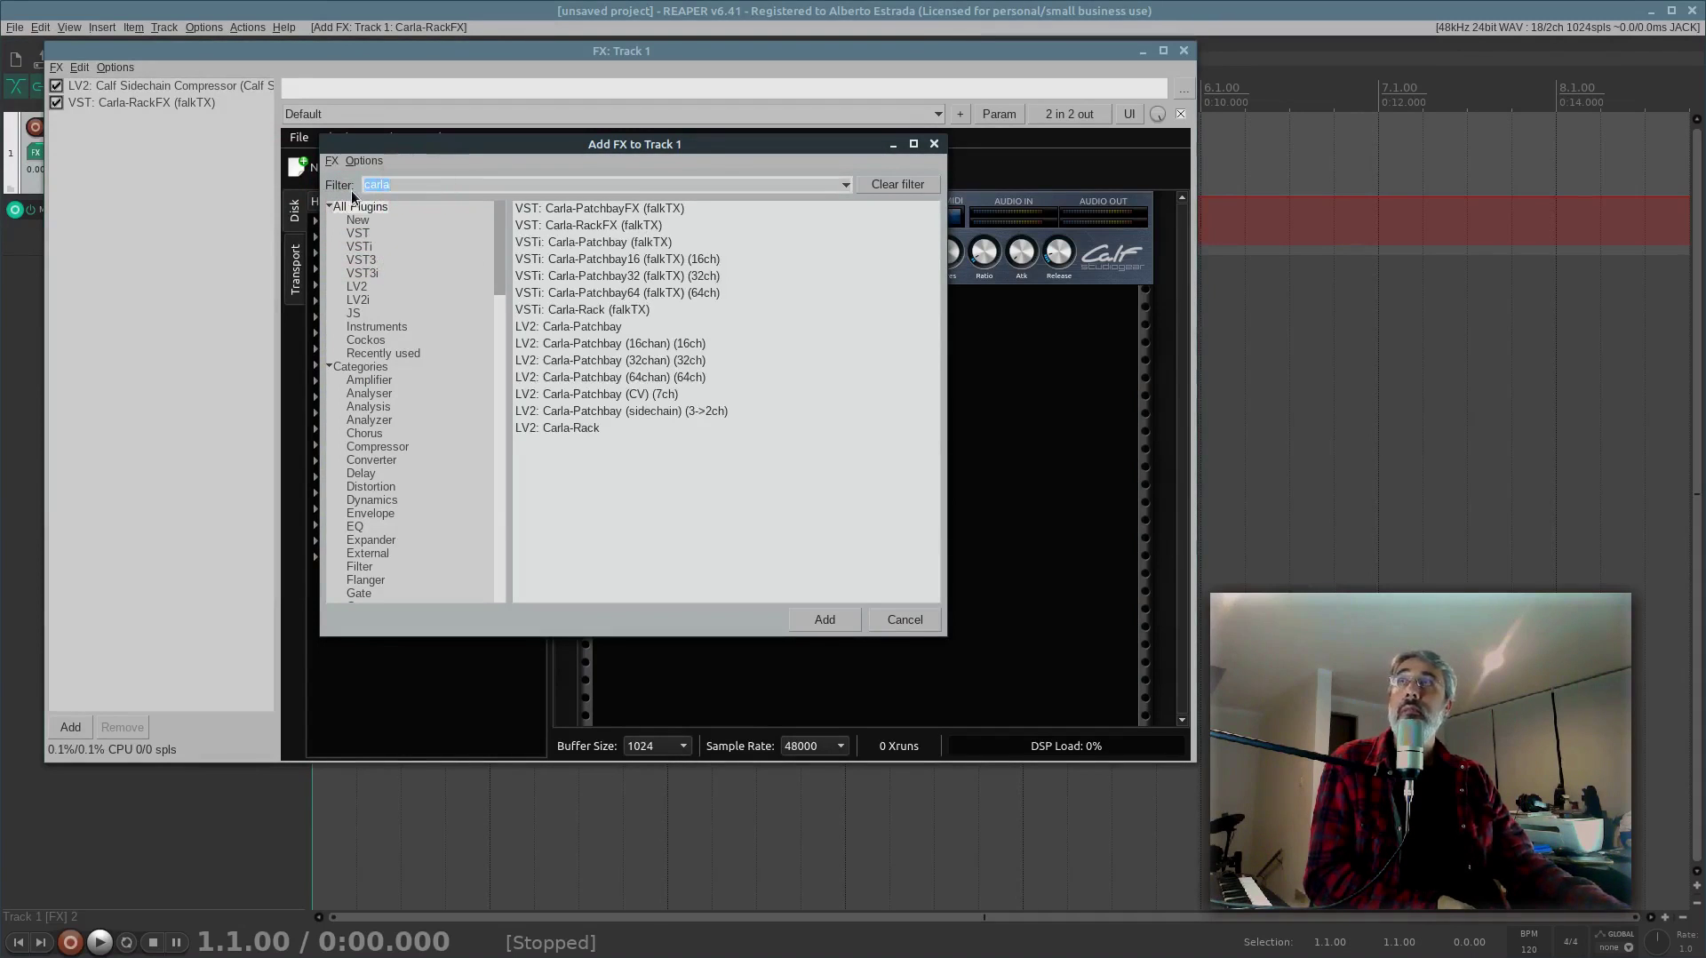
pyautogui.press('BackSpace')
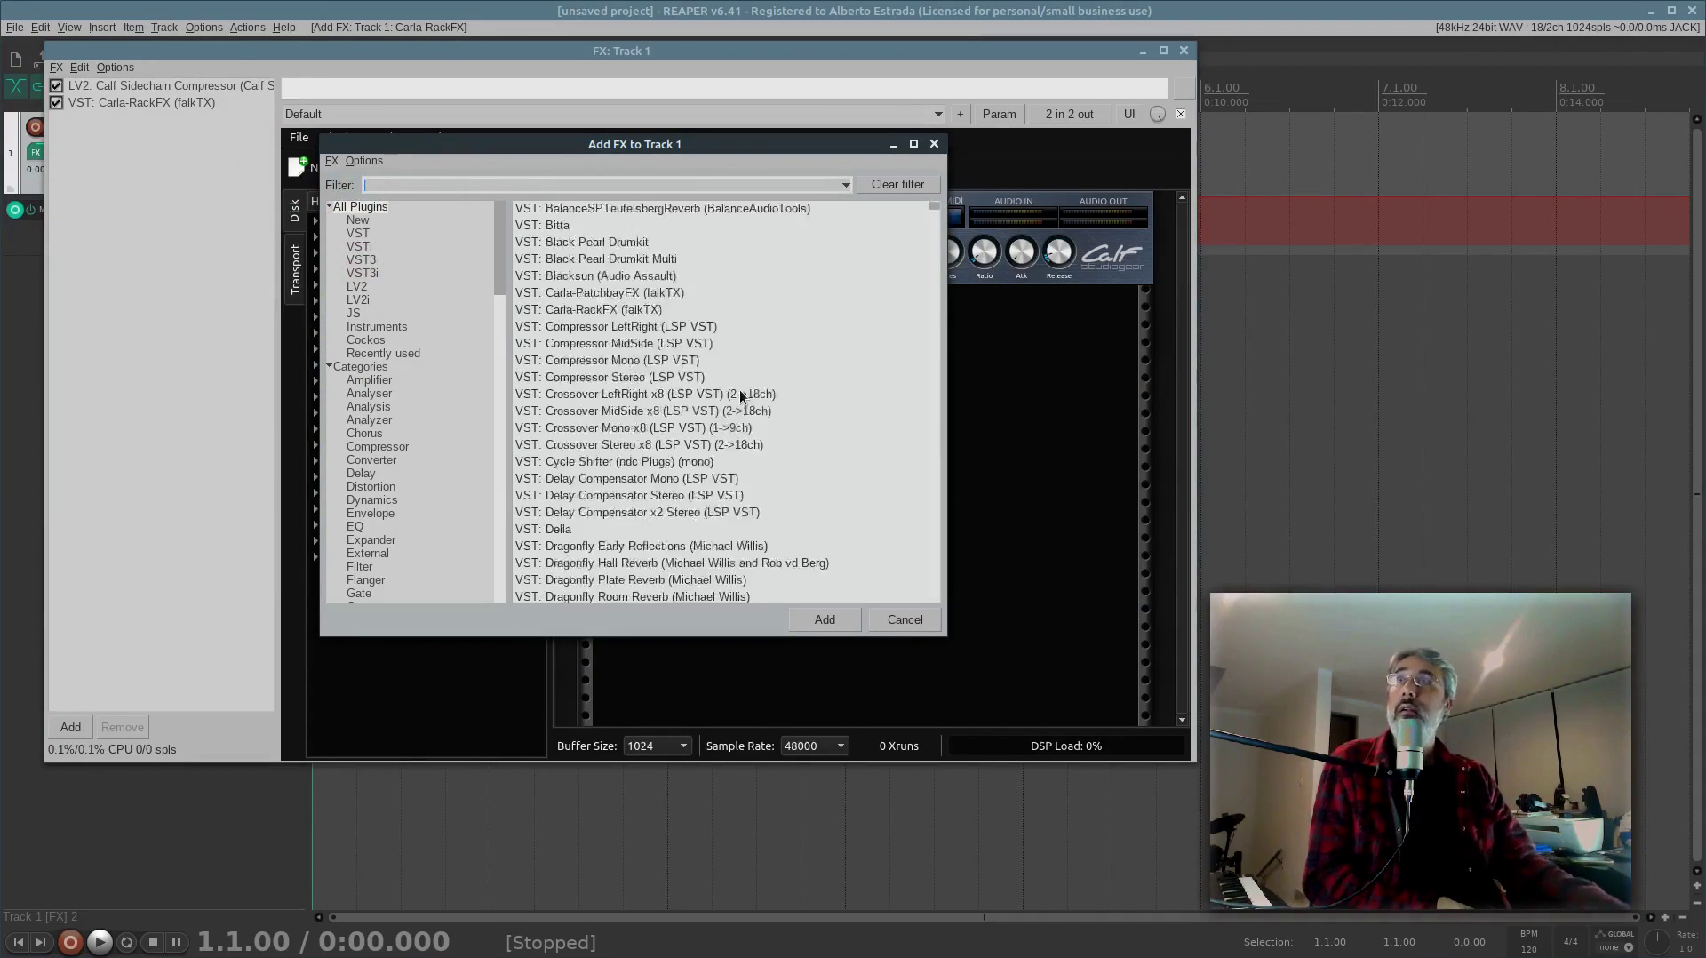
# Step: Add the VST GSnap (GVST) plugin to Track 1
pyautogui.scroll(-15, 739, 391)
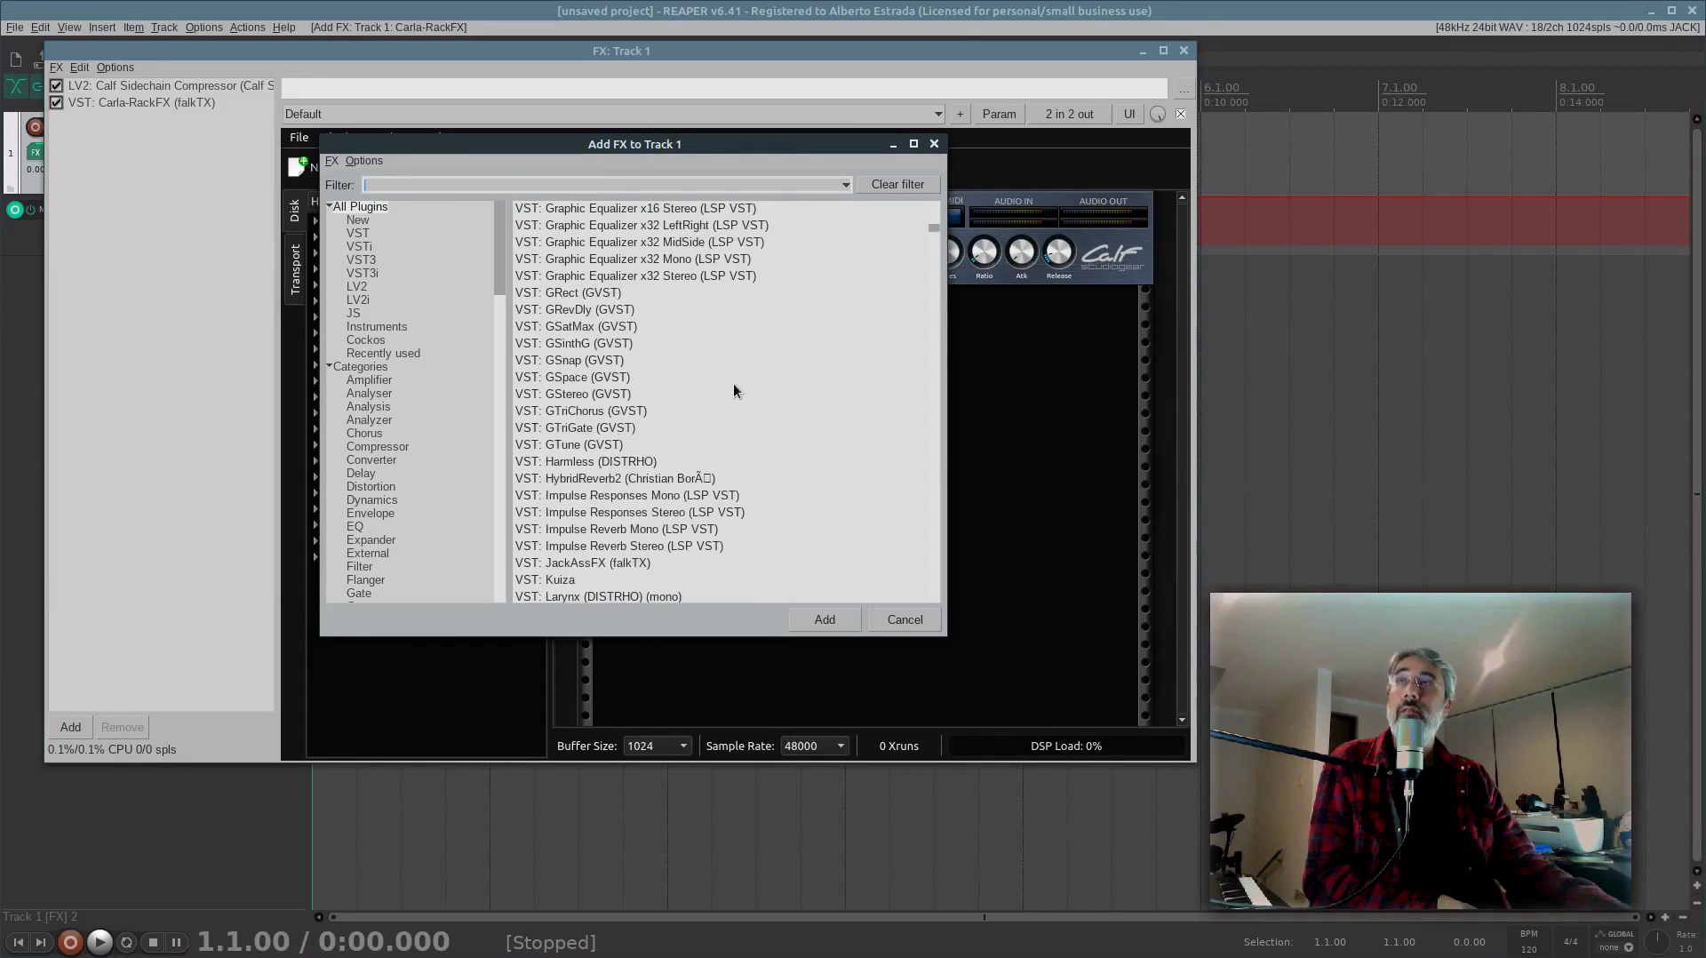
pyautogui.click(560, 360)
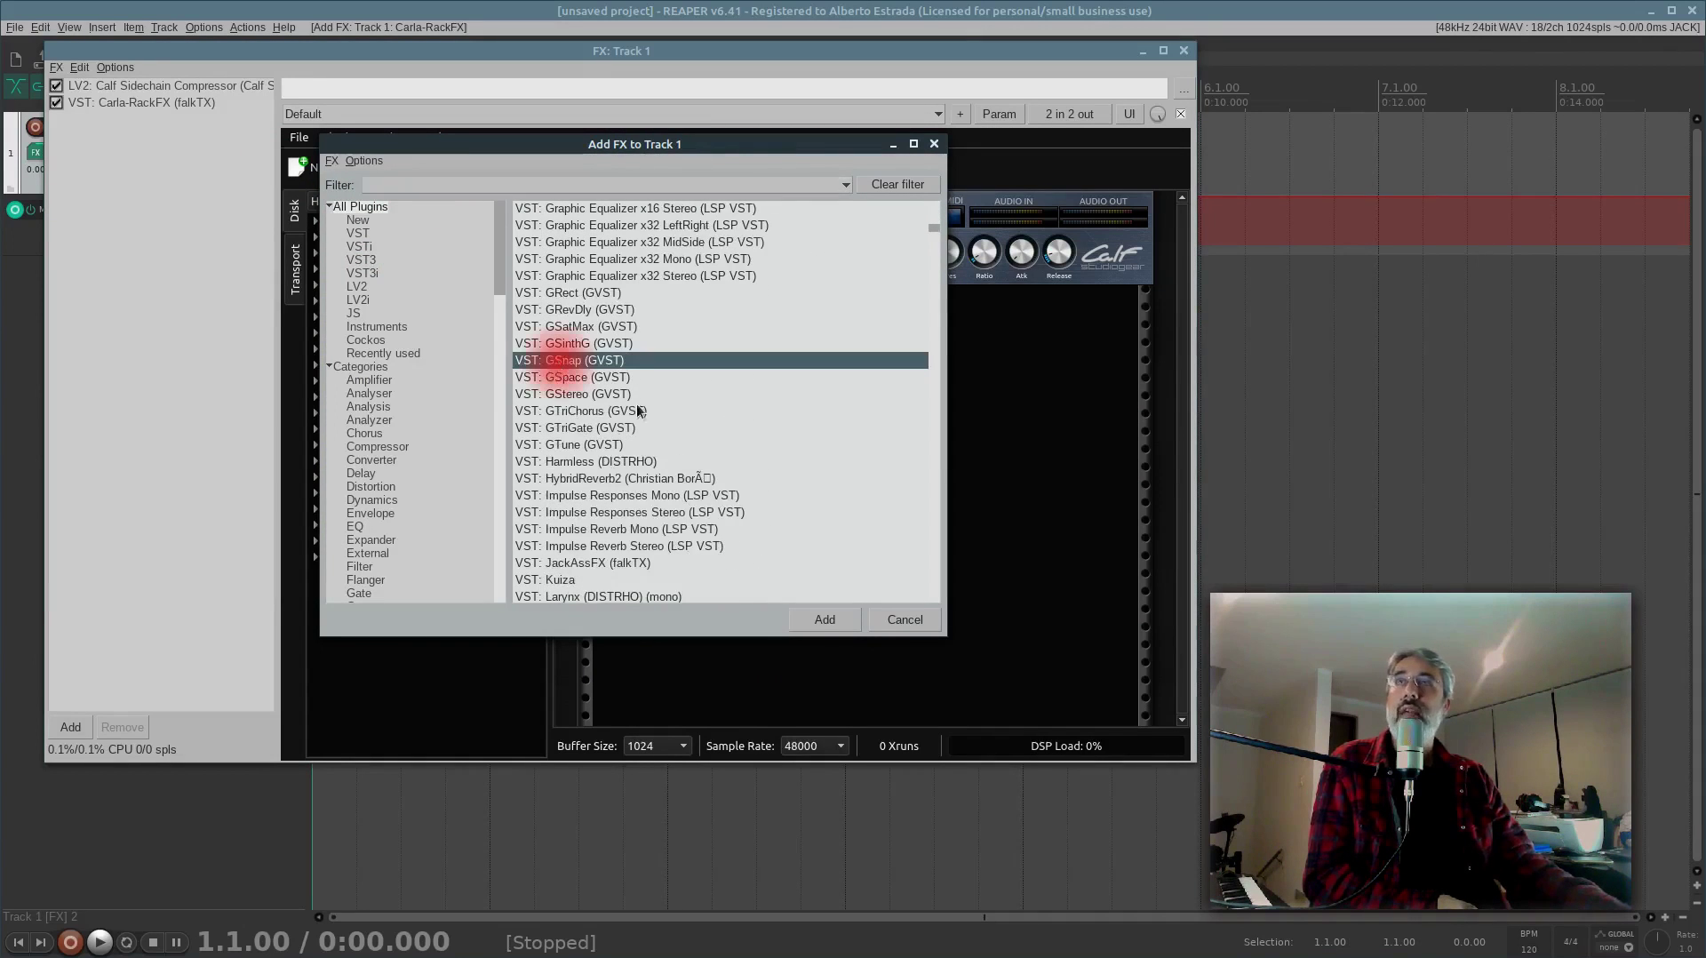
pyautogui.click(822, 620)
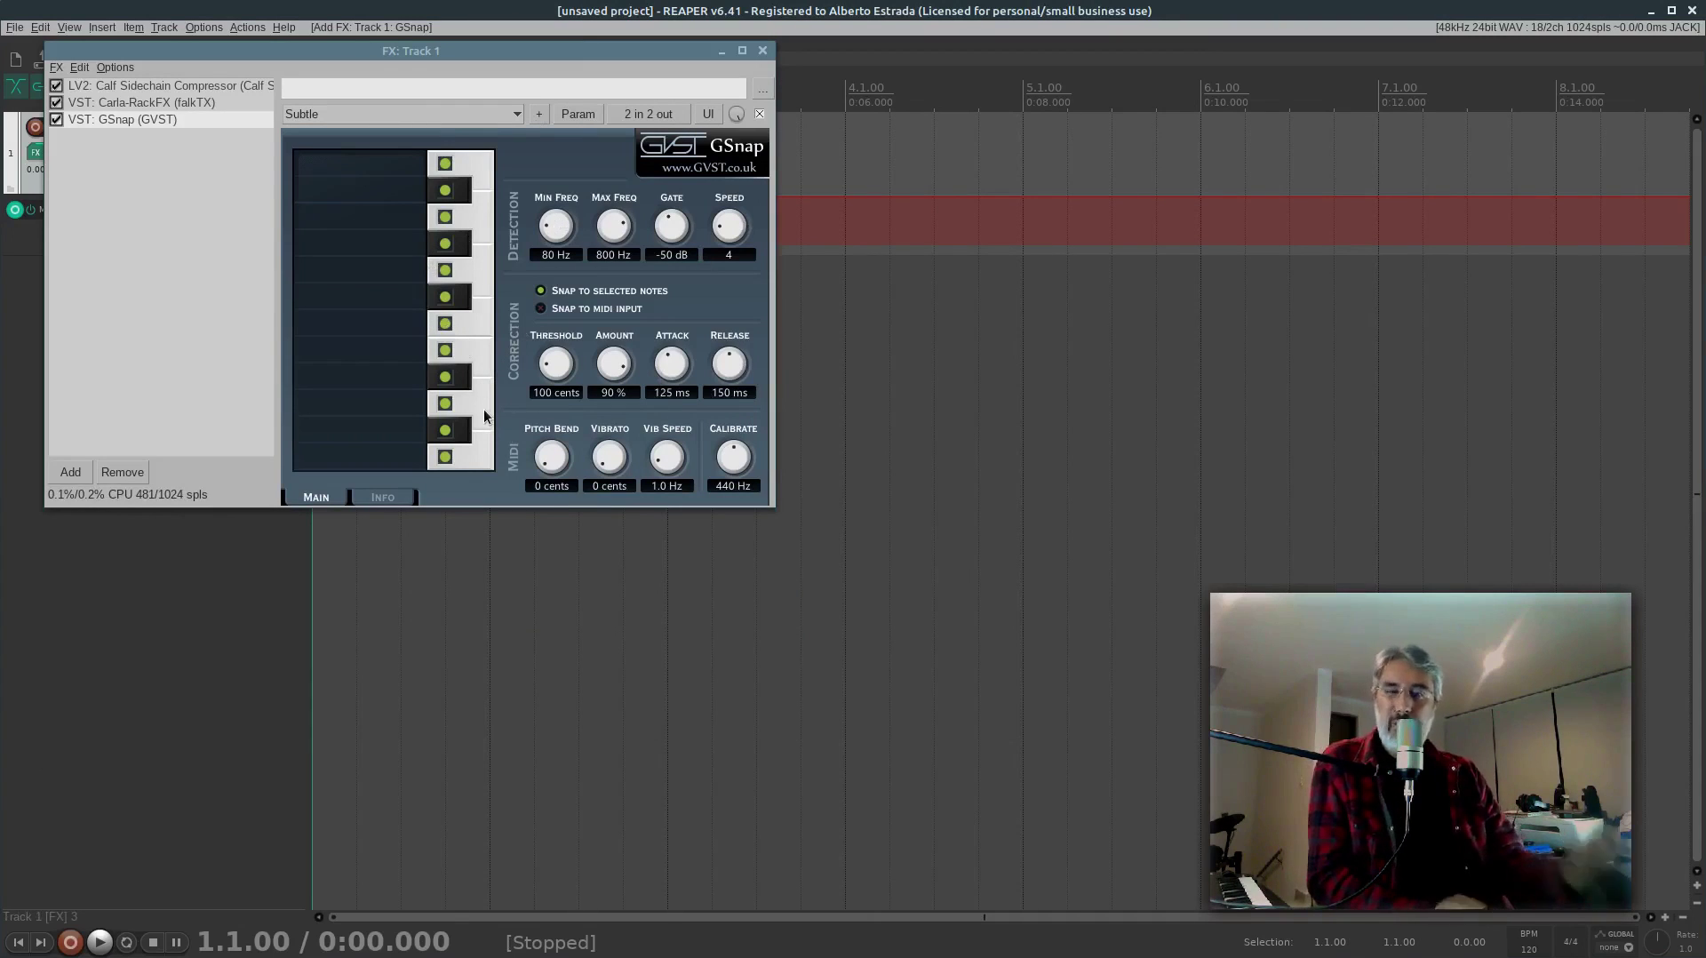
# Step: Remove the directly loaded LV2 Calf Sidechain Compressor from Track 1's FX chain
pyautogui.click(200, 89)
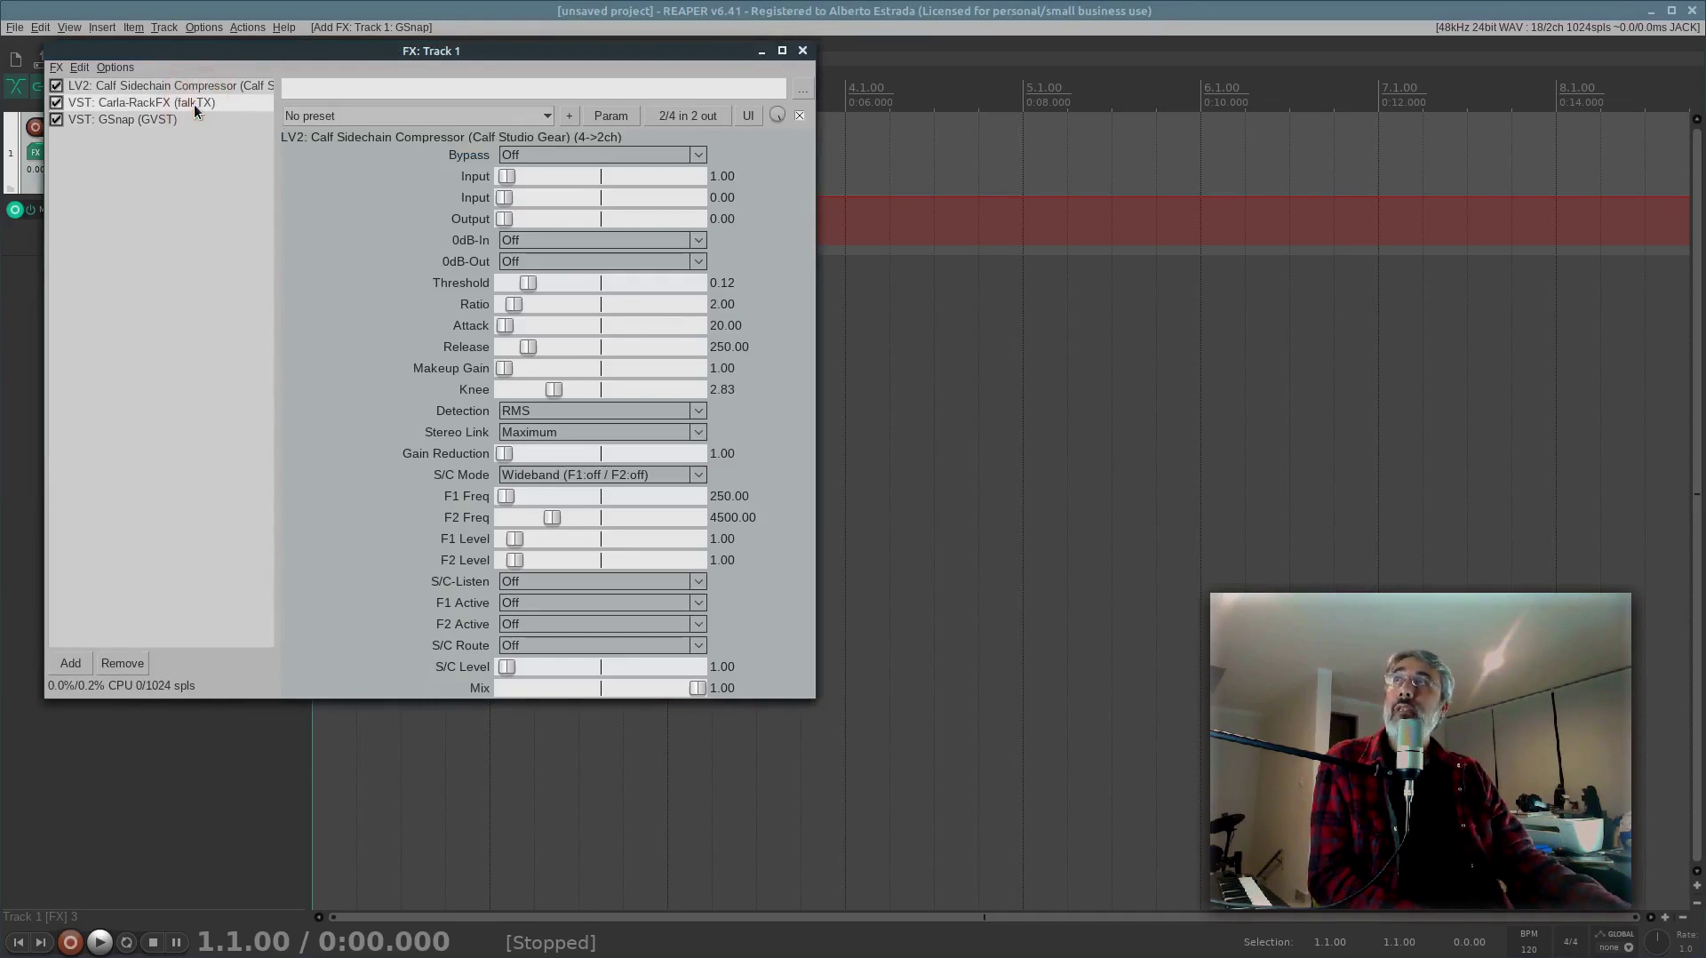
pyautogui.click(193, 103)
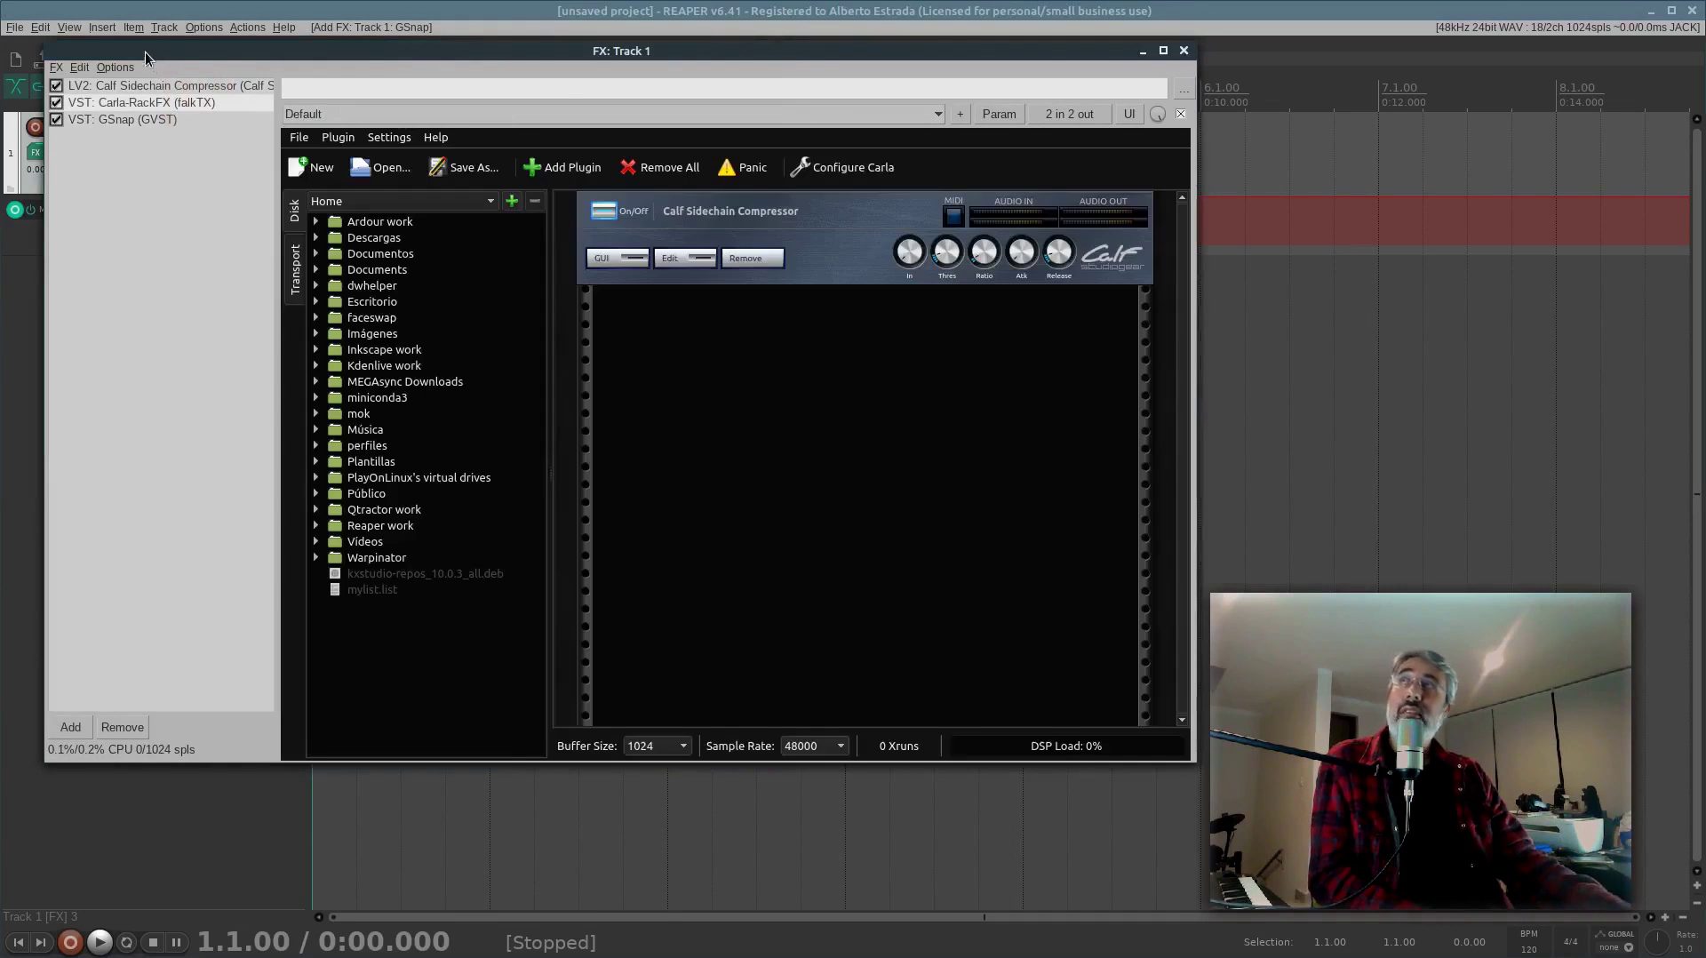
pyautogui.click(183, 89)
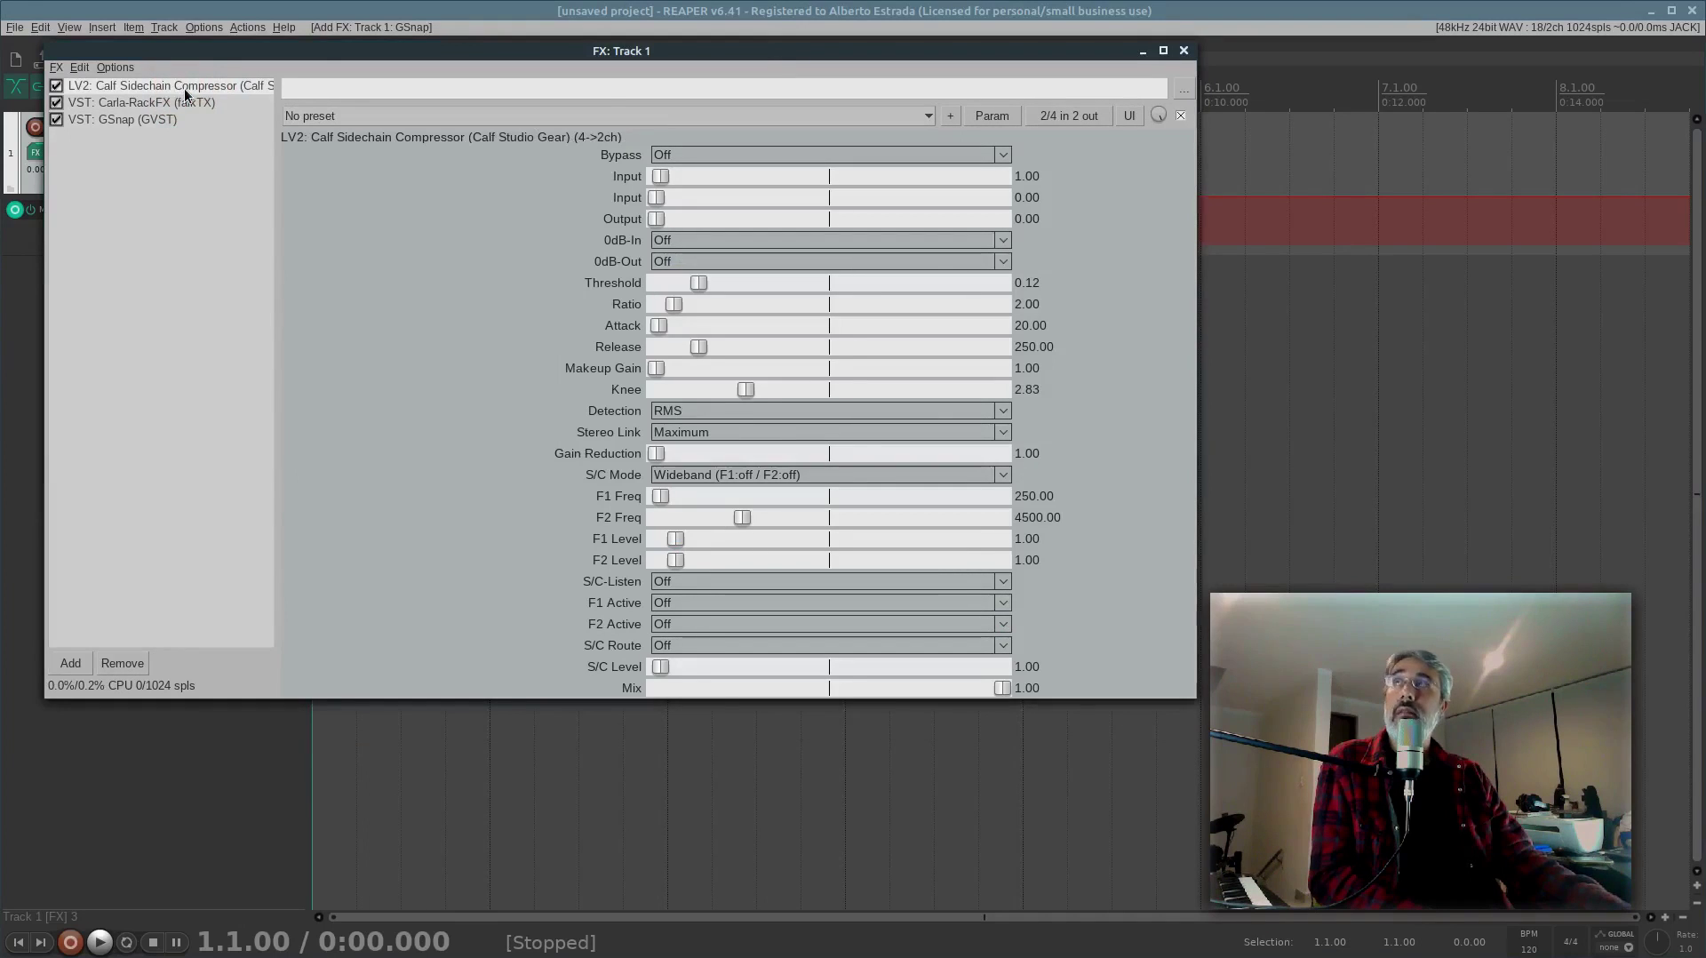
pyautogui.rightClick(185, 91)
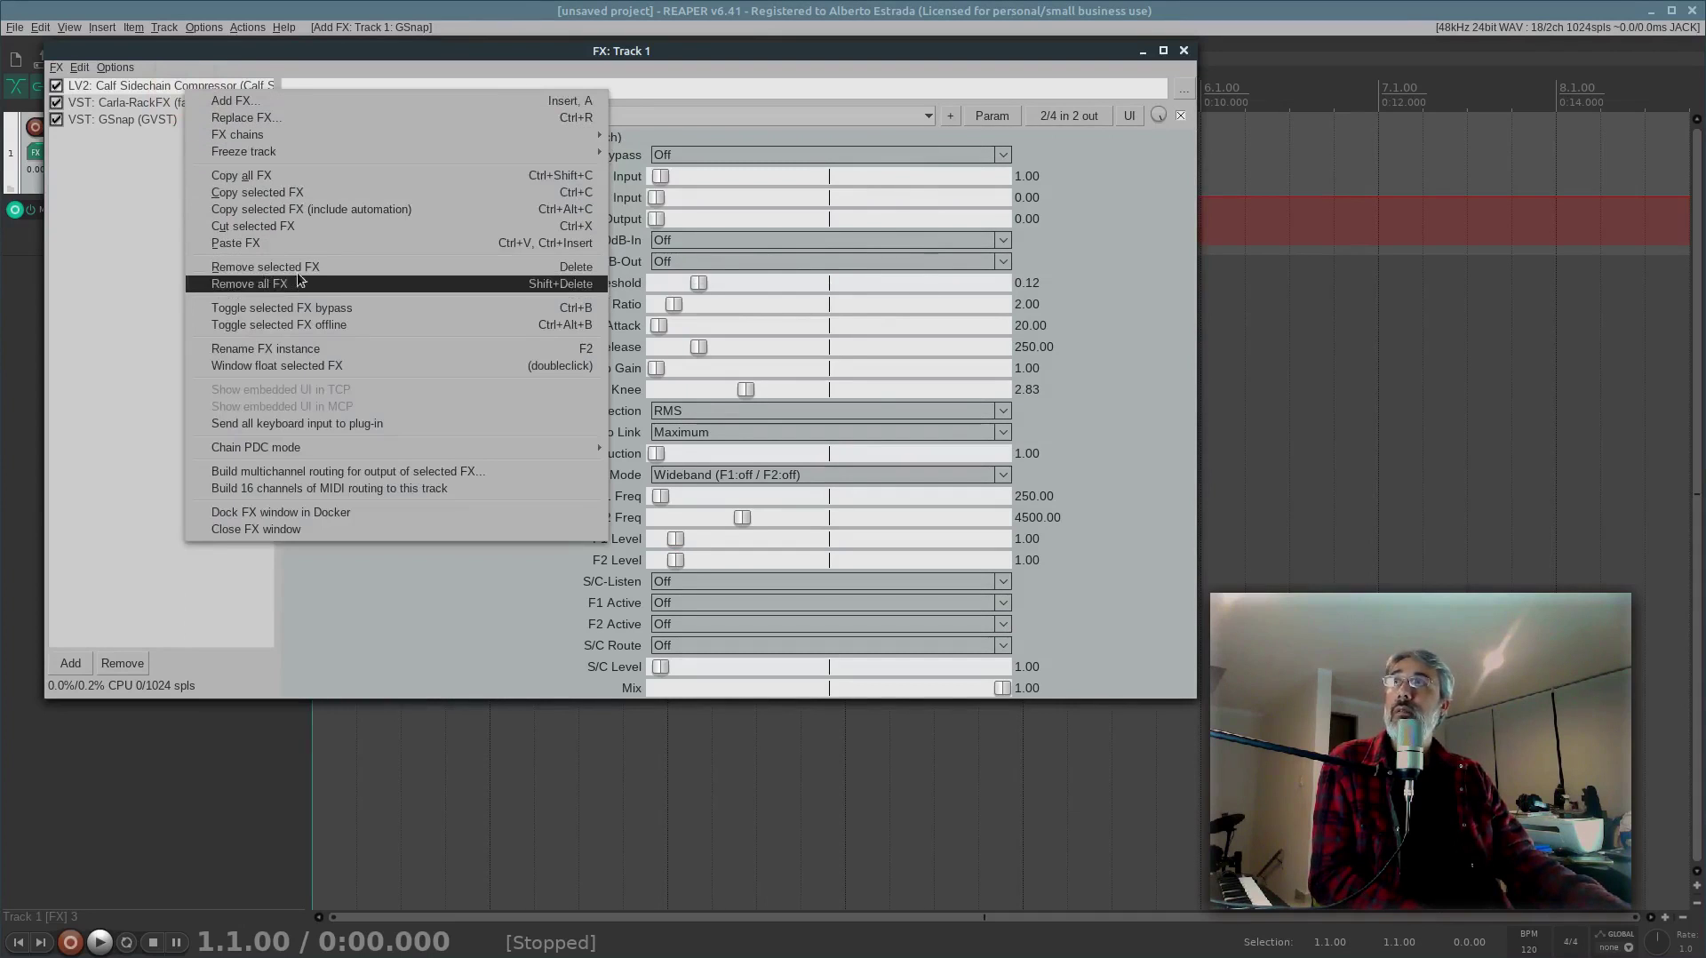
pyautogui.click(321, 266)
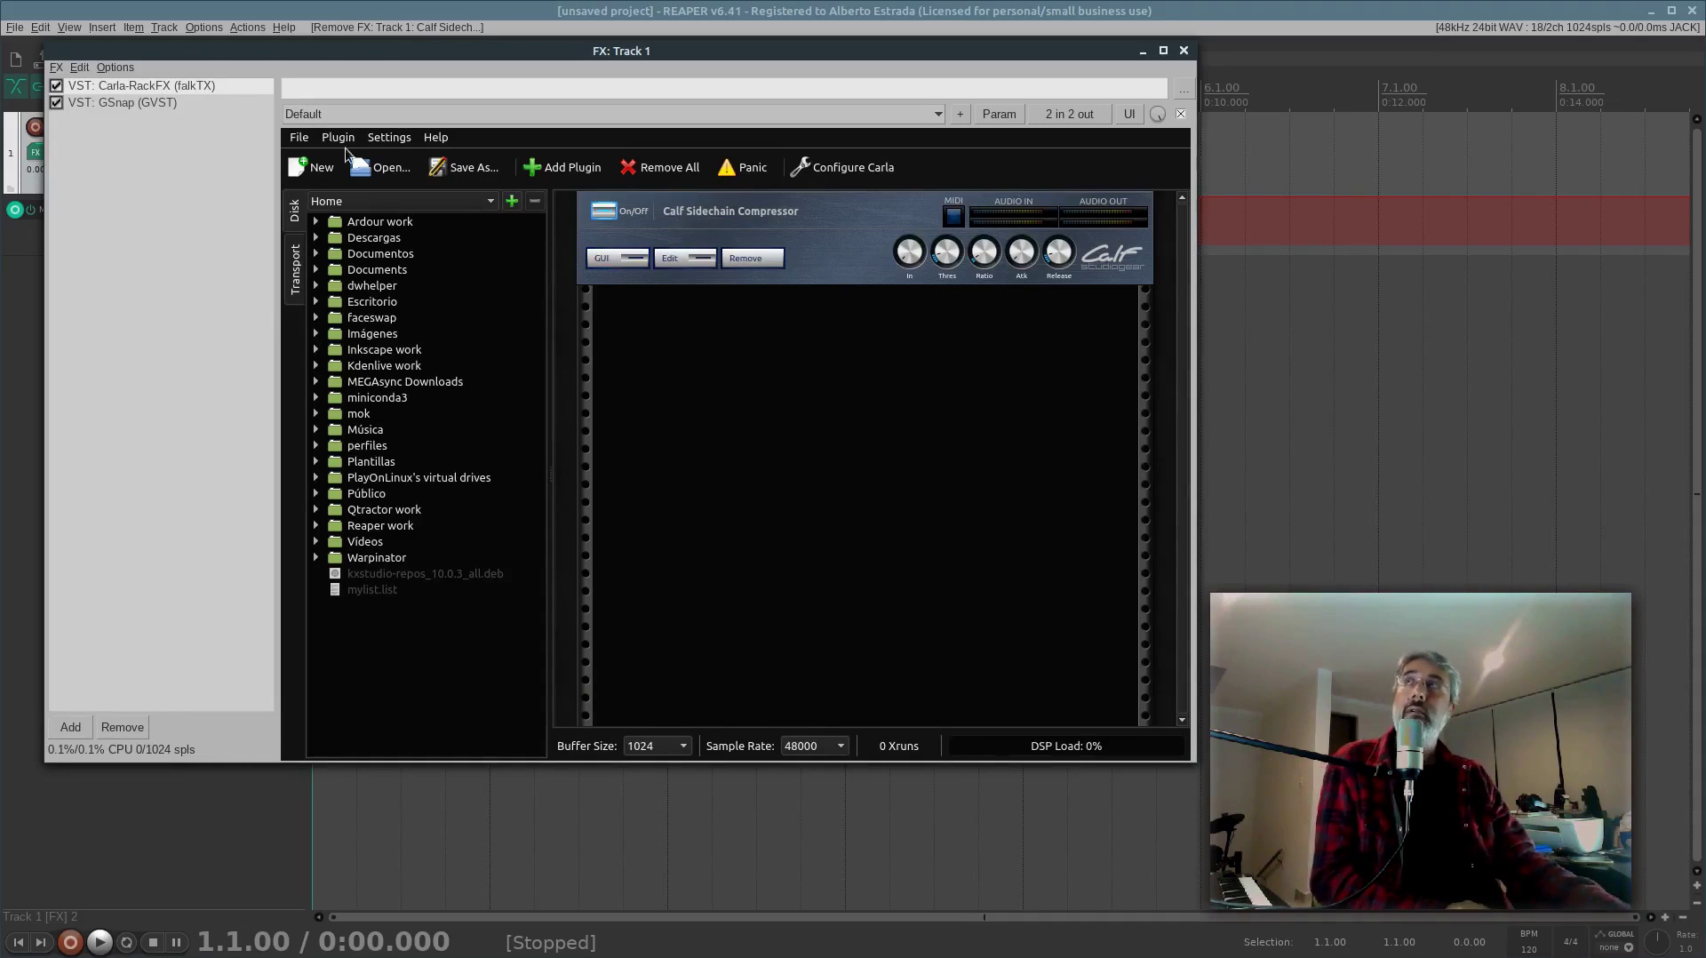
# Step: Add GSnap to the Carla-RackFX rack below the Calf Sidechain Compressor and view its graphical interface
pyautogui.click(124, 103)
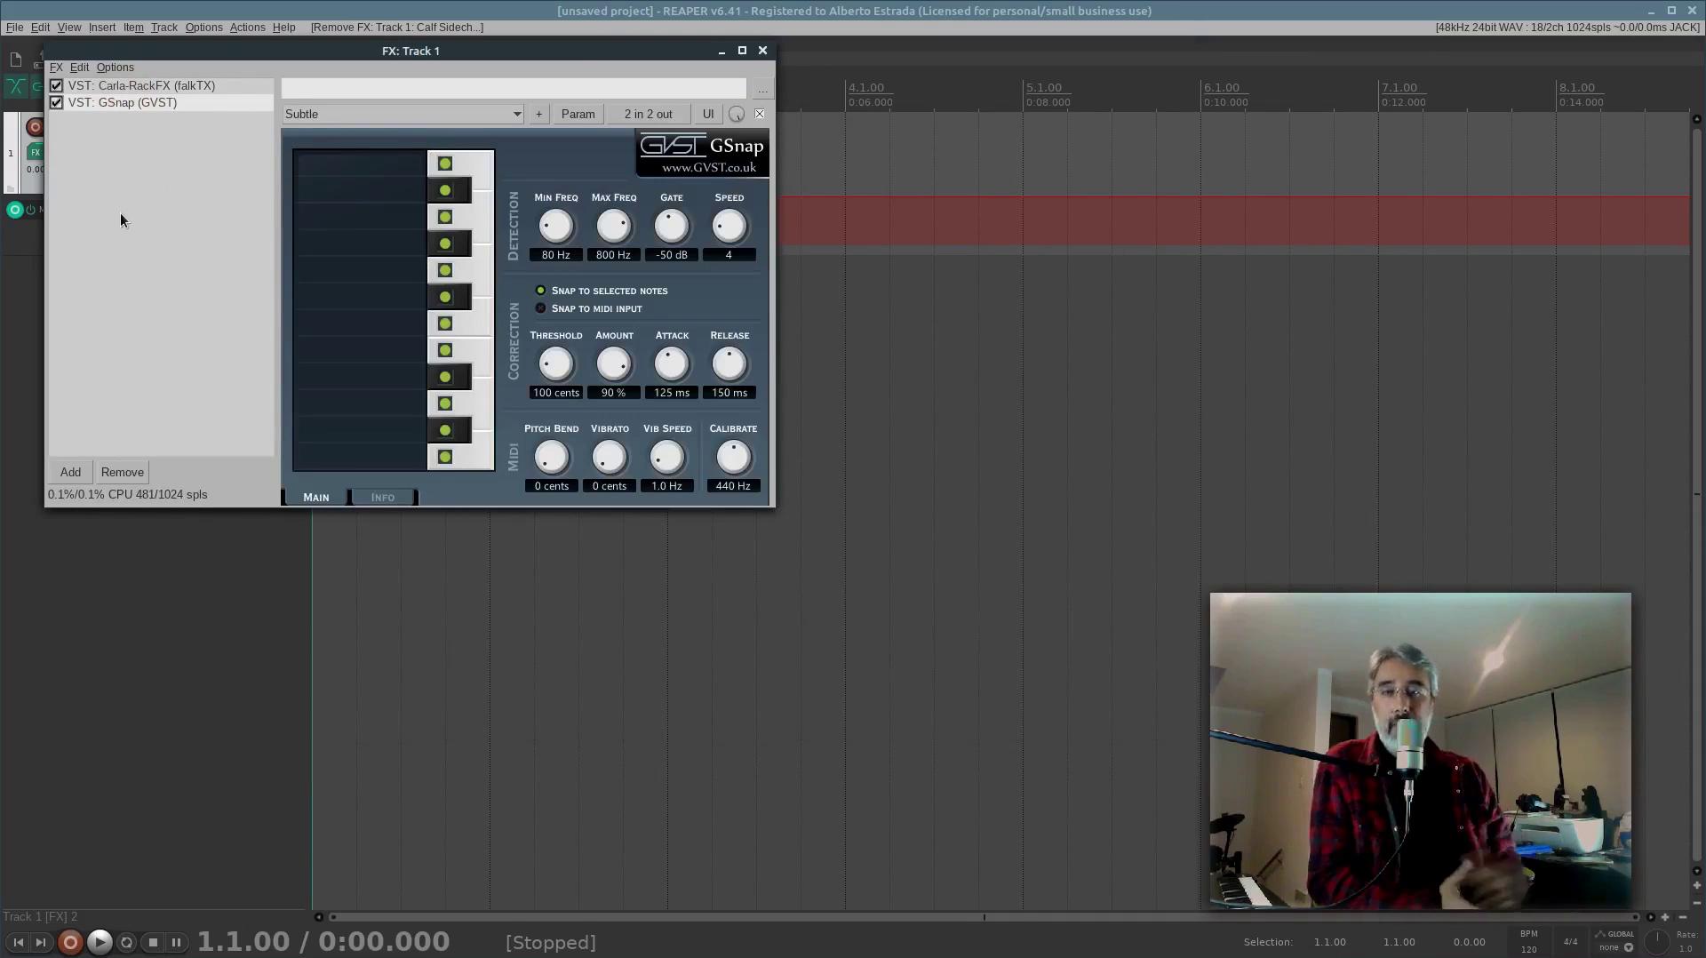
pyautogui.click(141, 87)
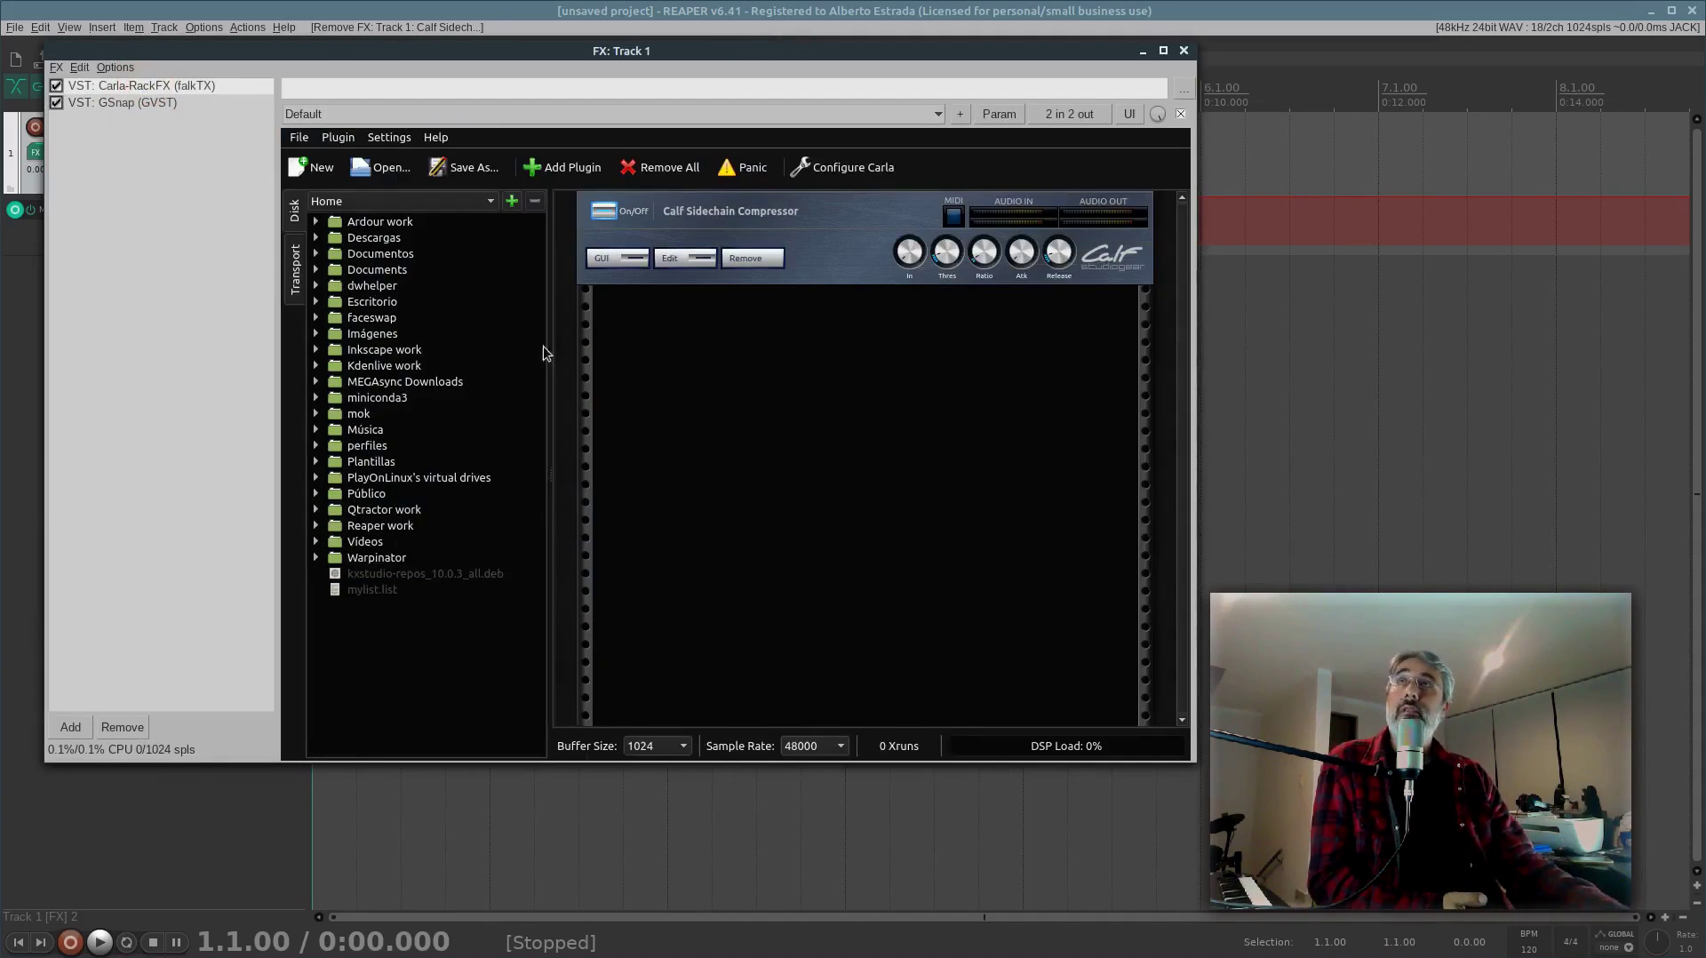
pyautogui.click(560, 174)
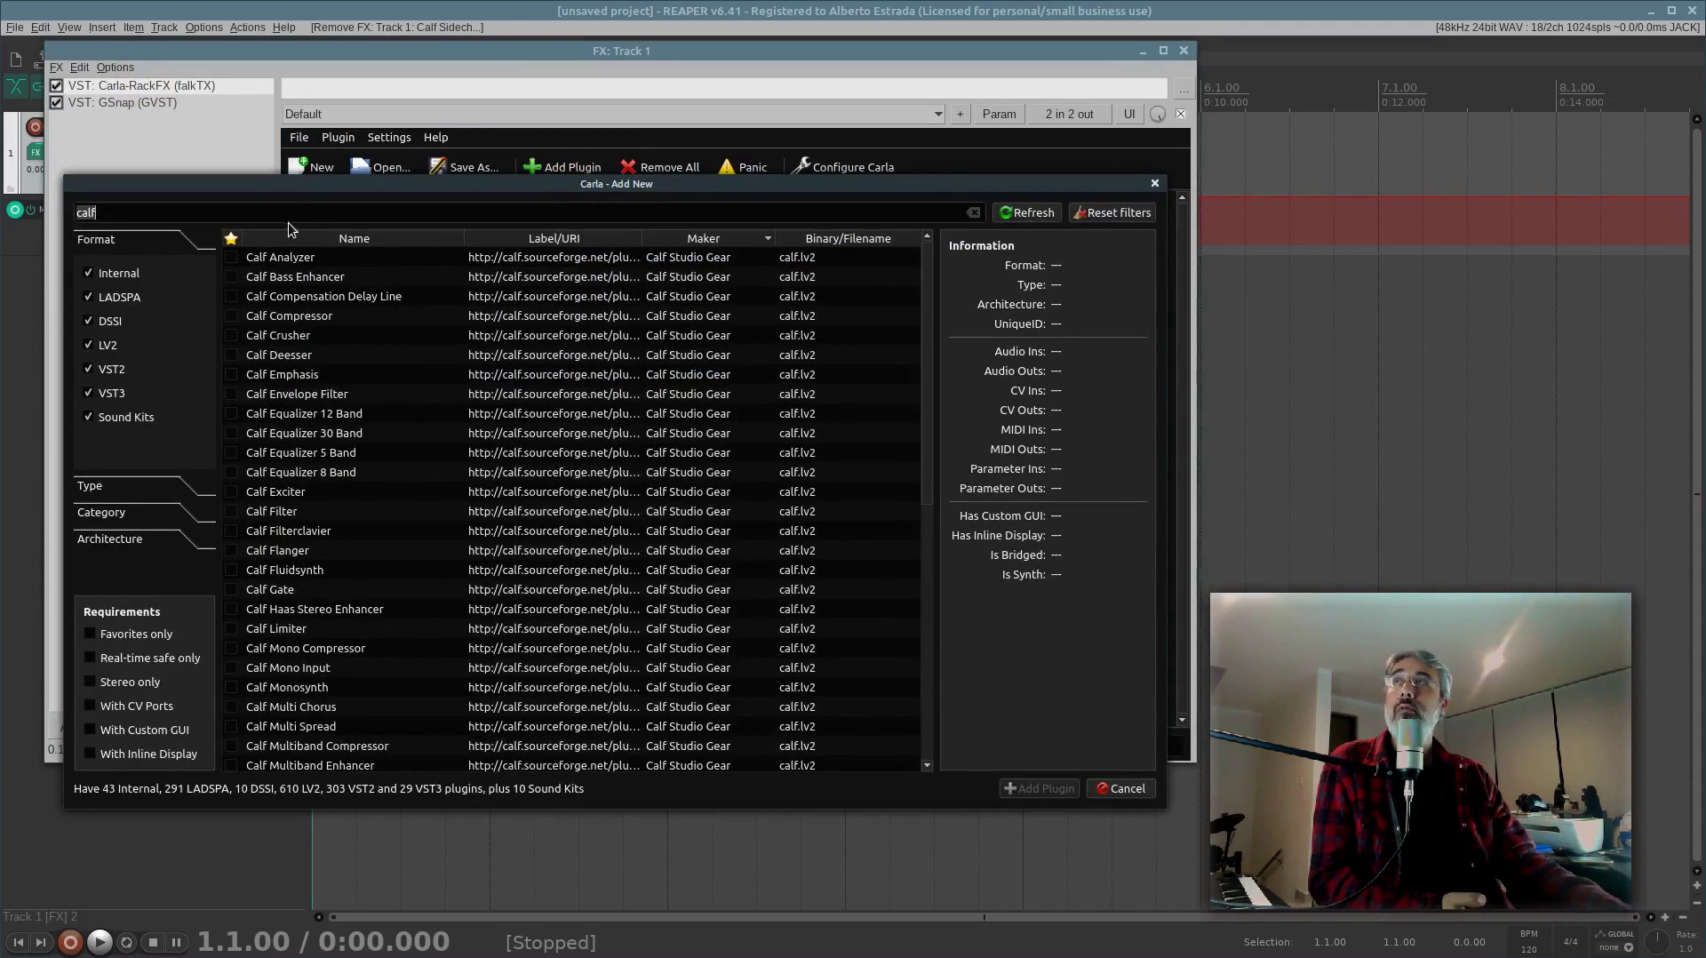
pyautogui.write('gs')
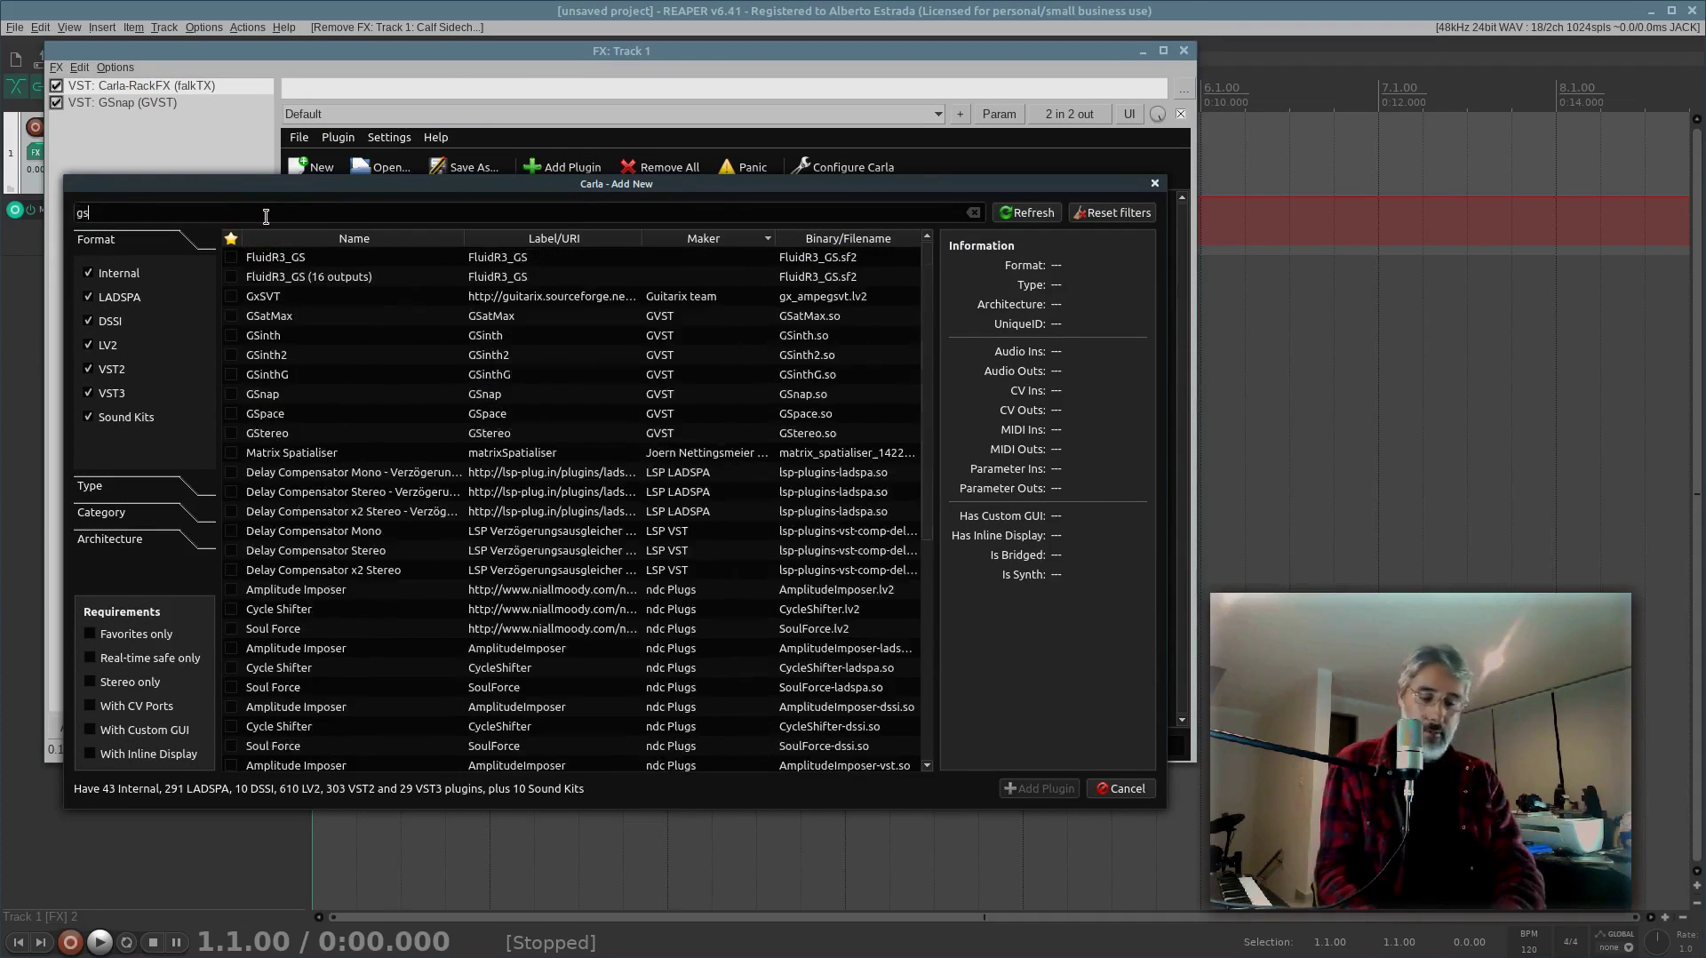
pyautogui.write('nap')
pyautogui.click(270, 263)
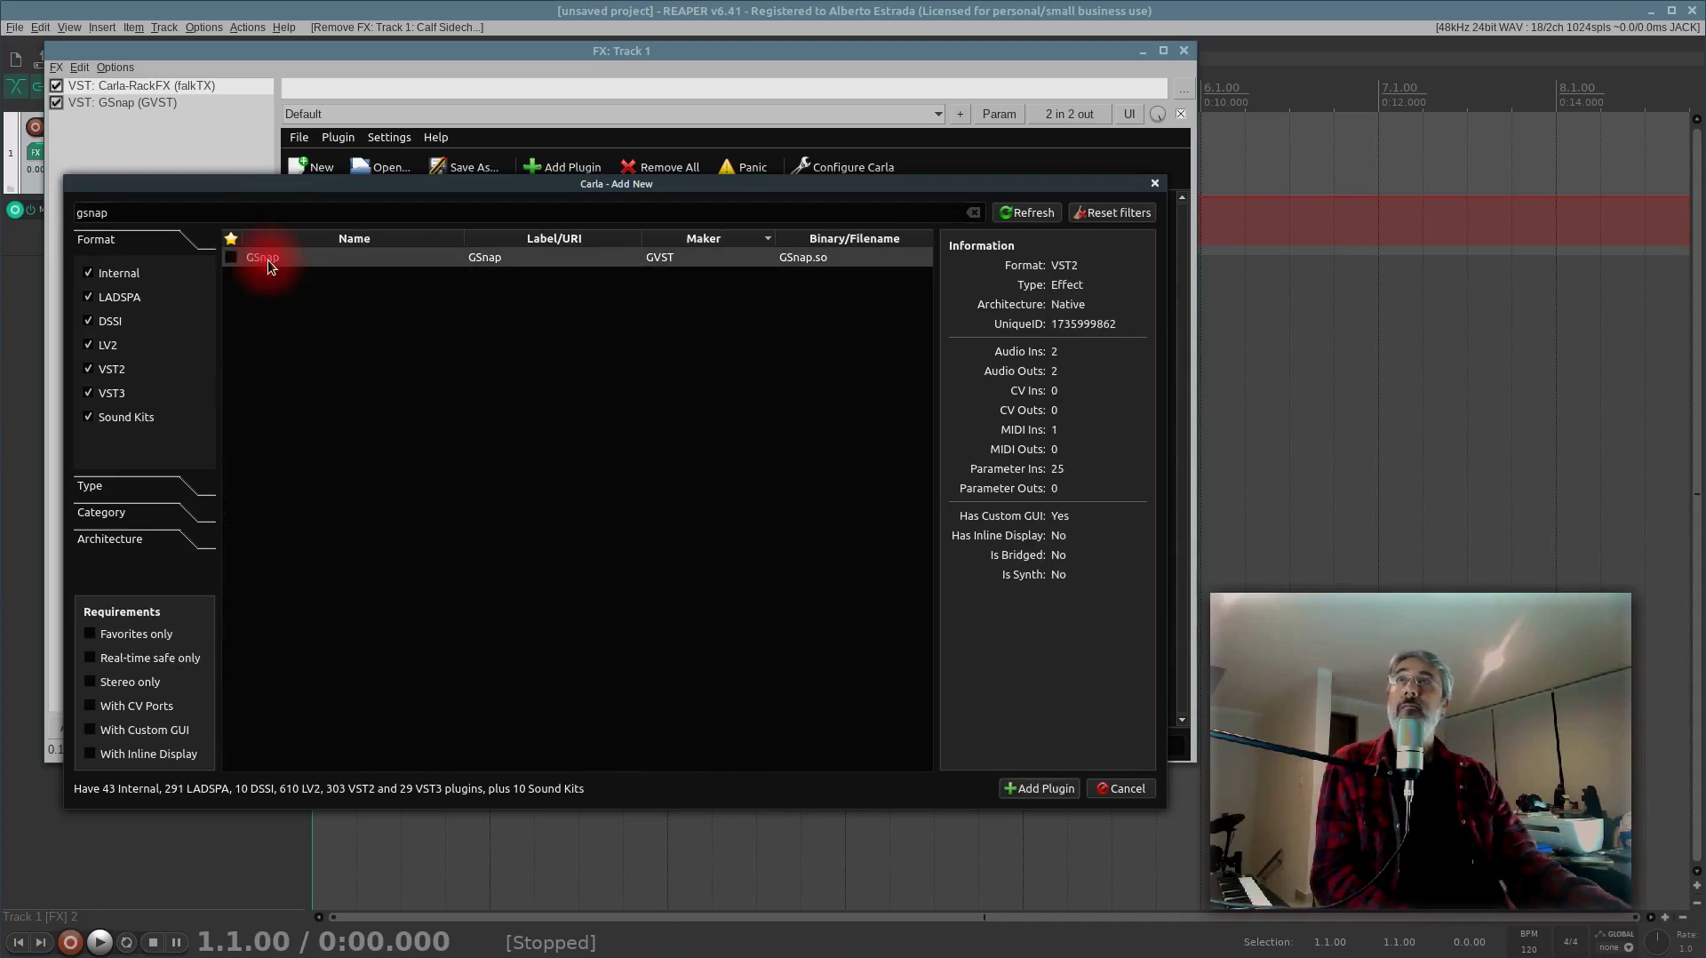
pyautogui.click(1020, 789)
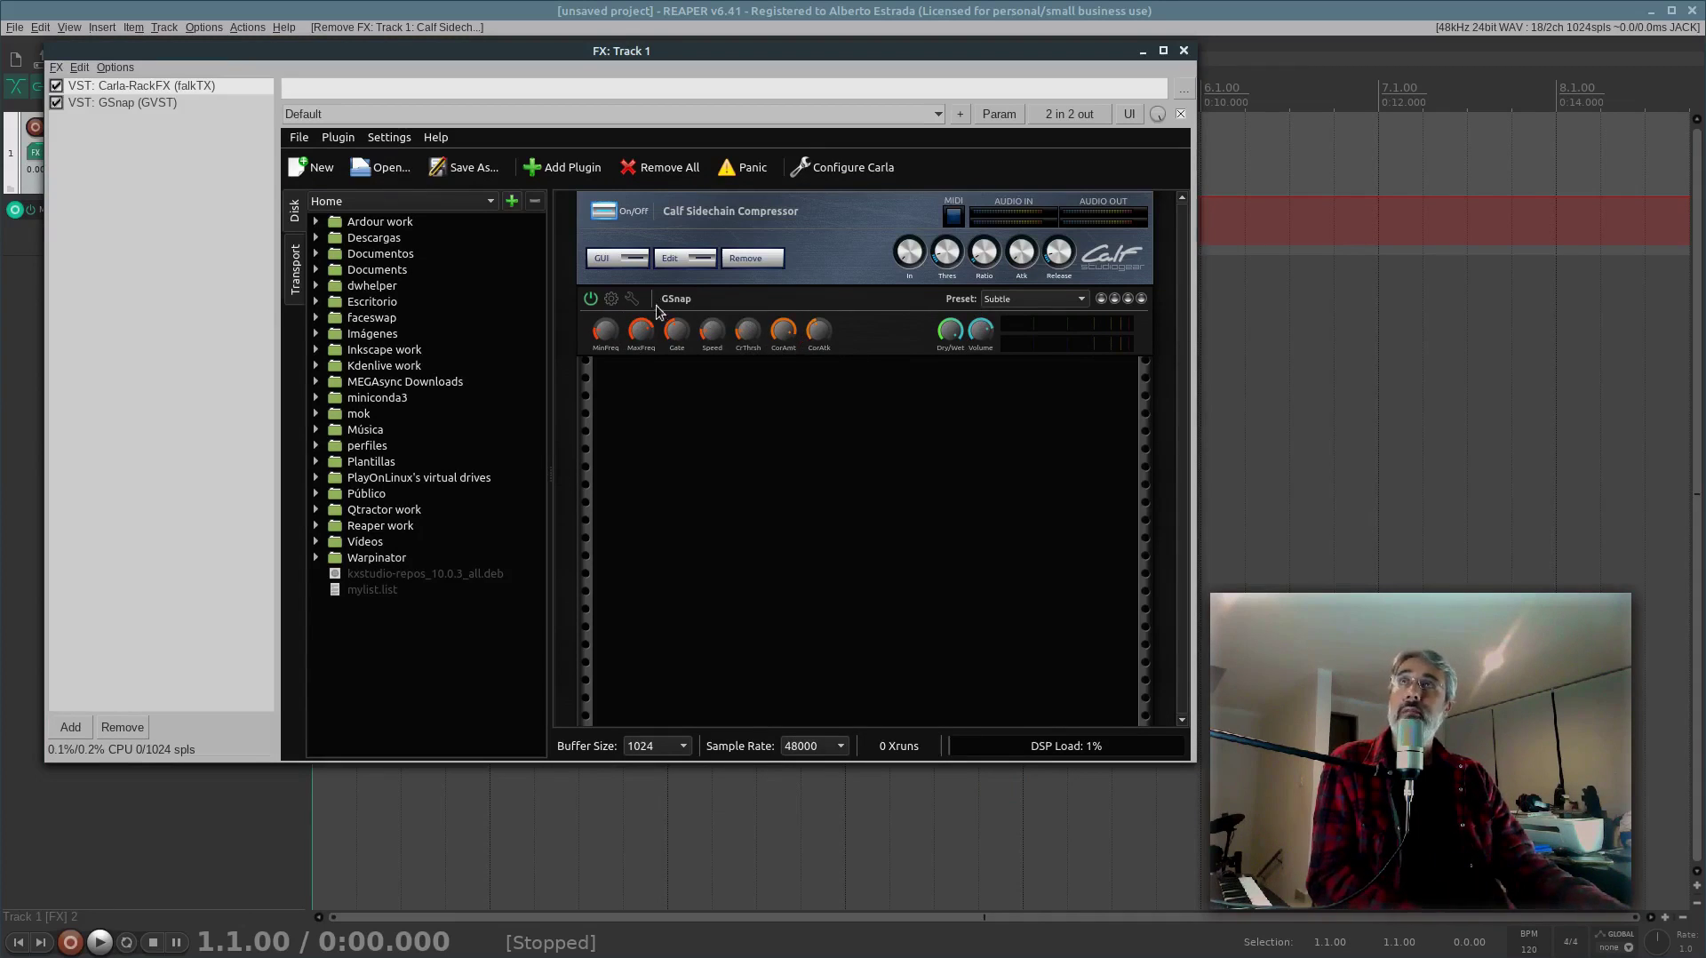
pyautogui.click(612, 300)
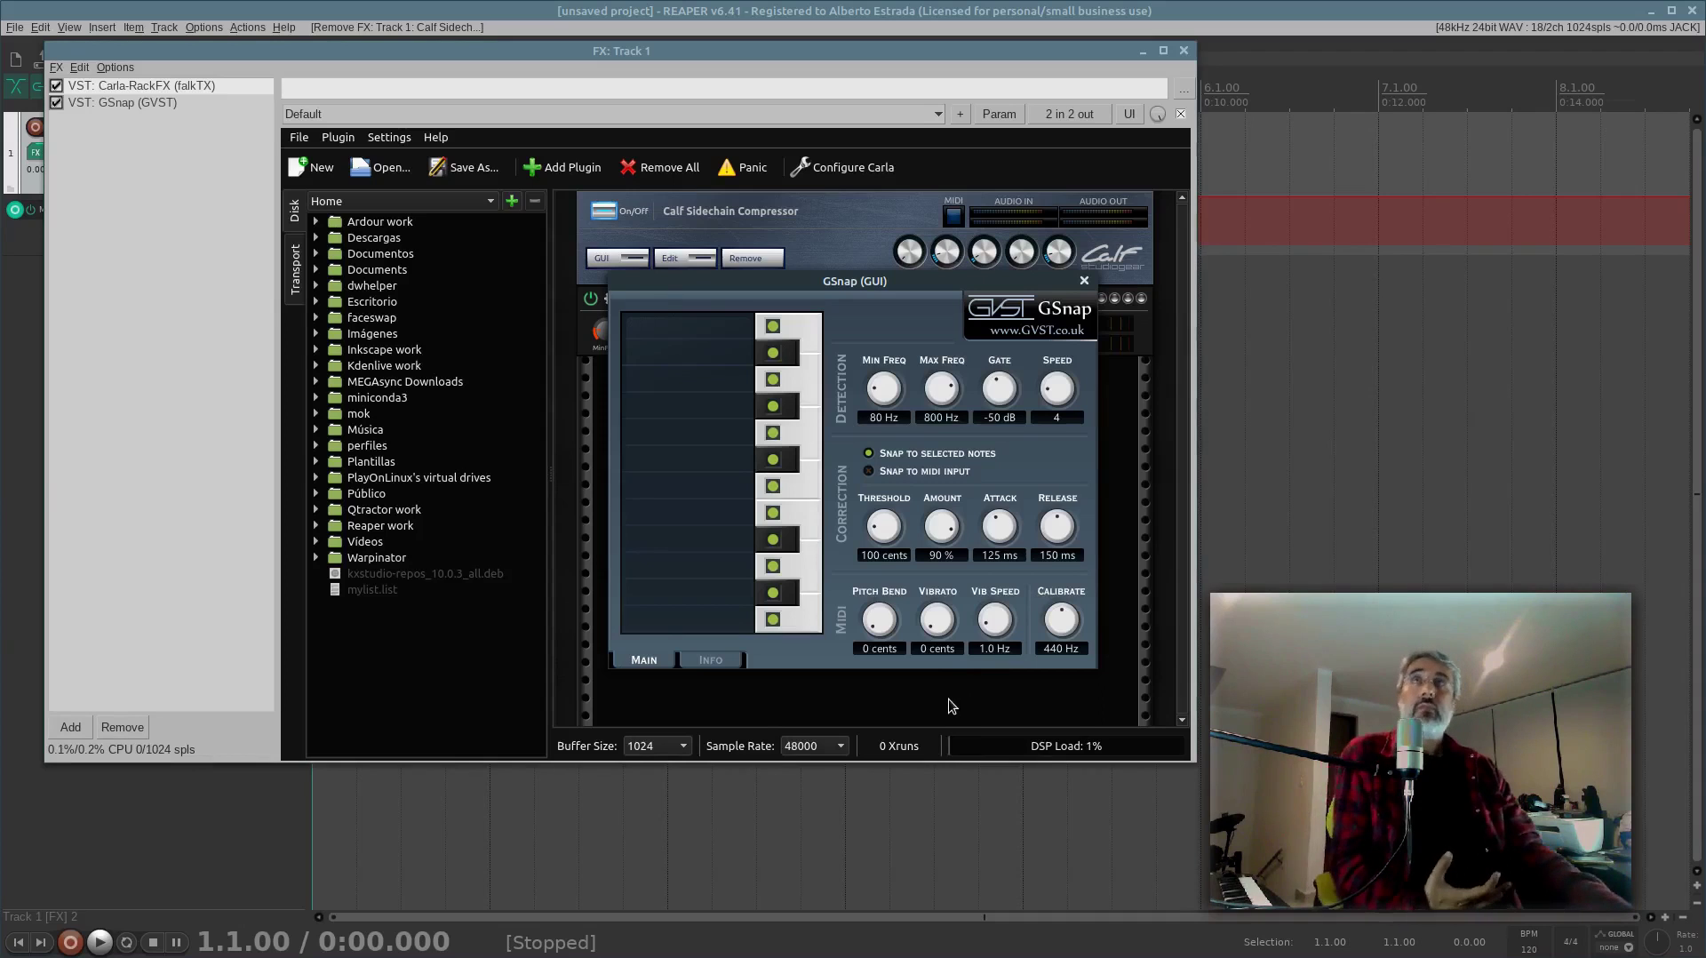
pyautogui.click(1083, 282)
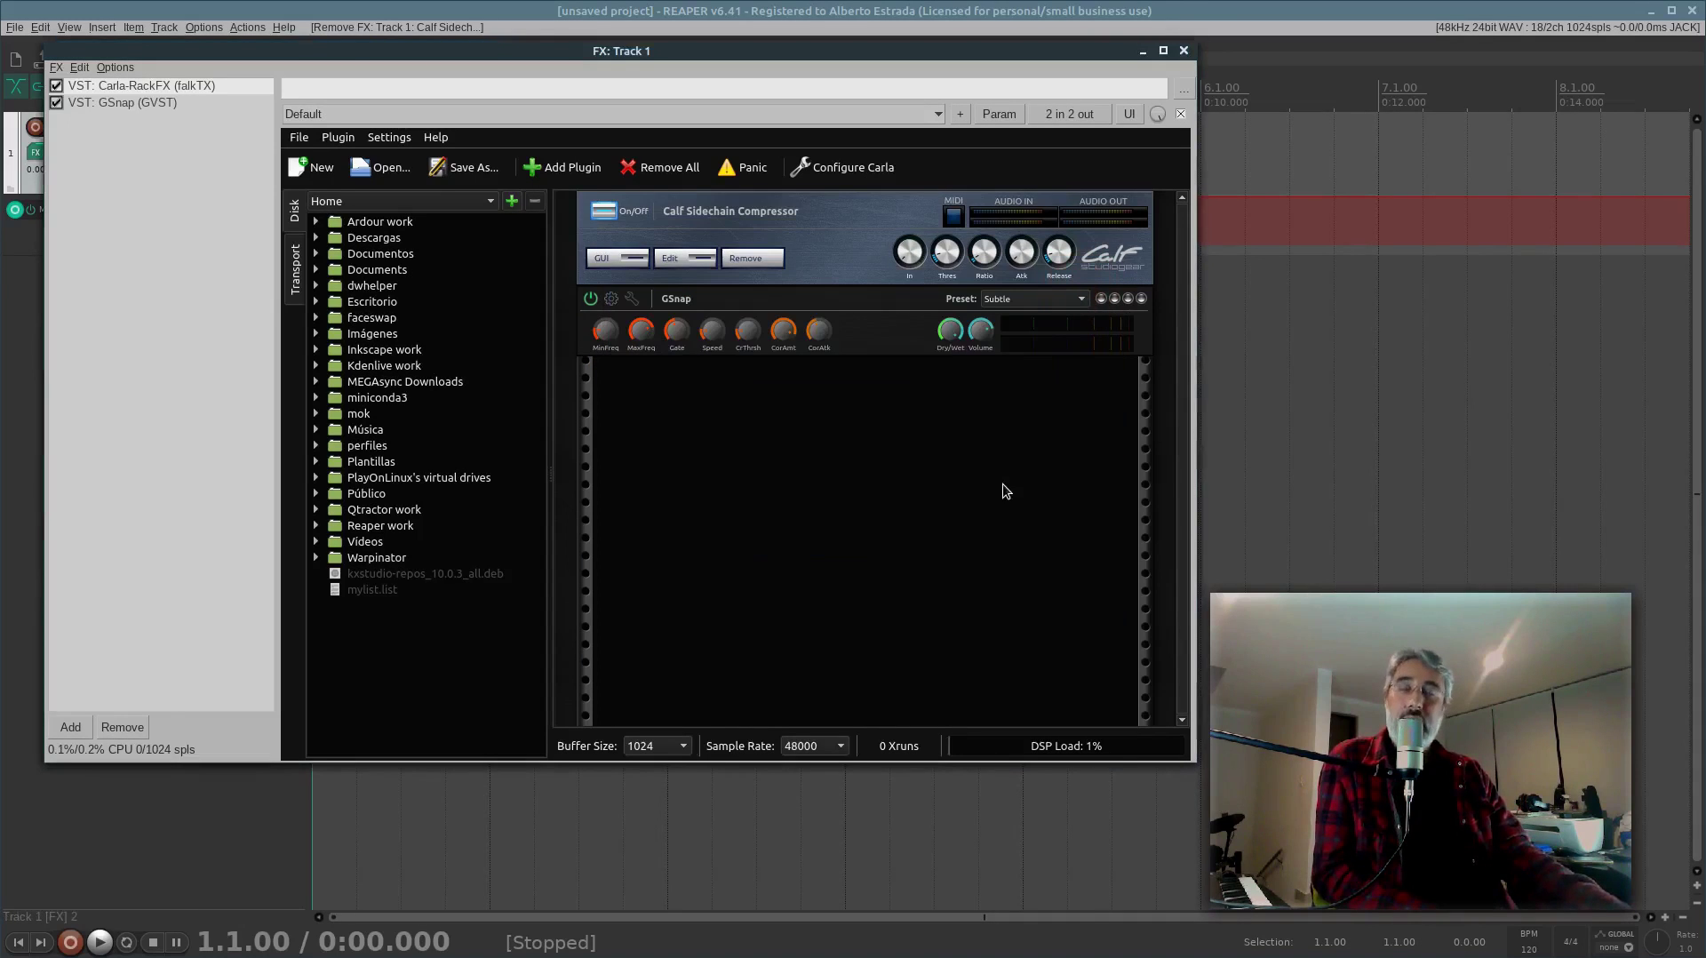
# Step: Remove GSnap from the Carla-RackFX rack
pyautogui.rightClick(885, 333)
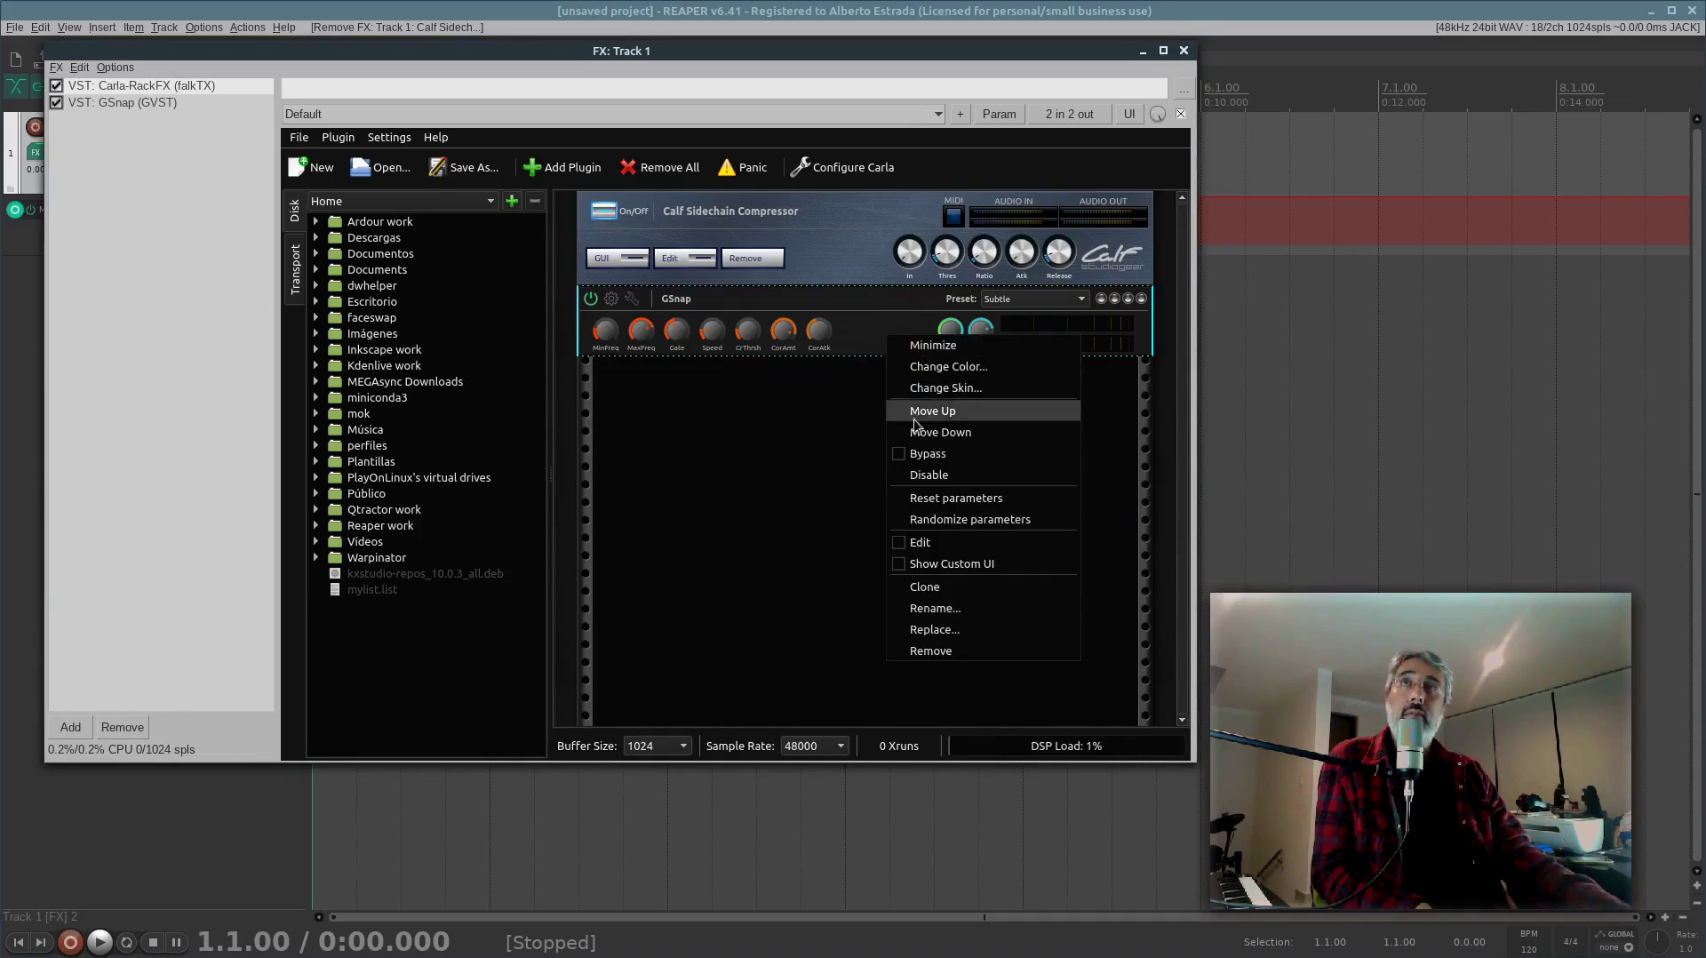
pyautogui.click(940, 613)
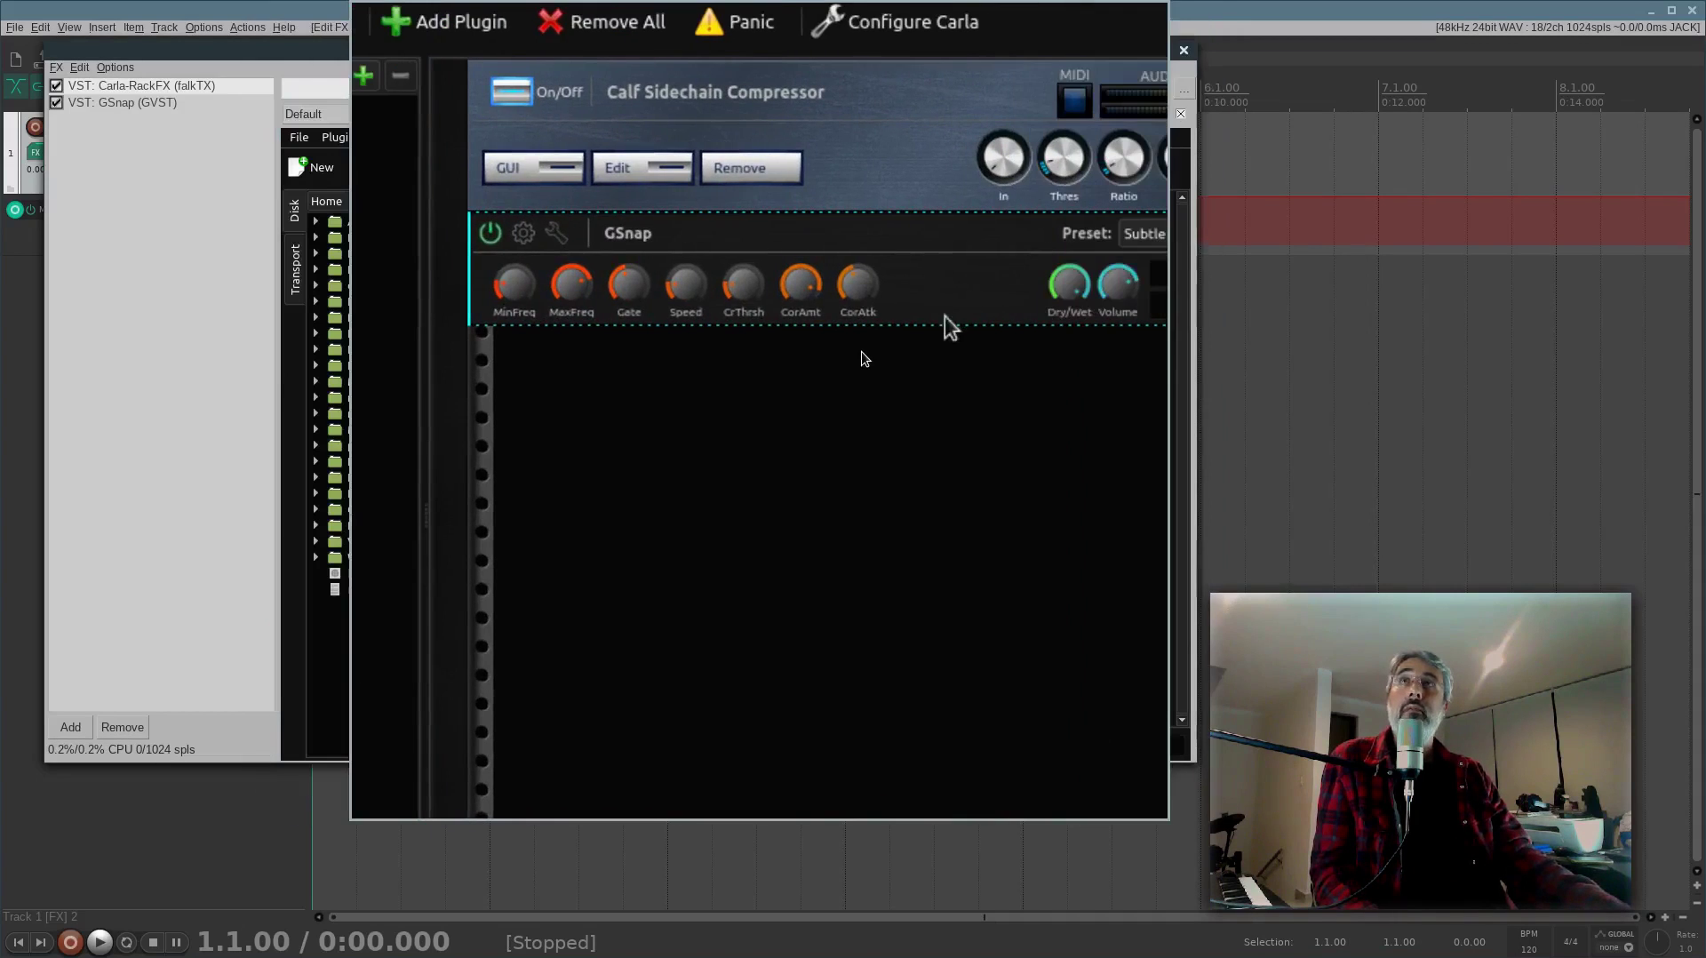
pyautogui.rightClick(962, 300)
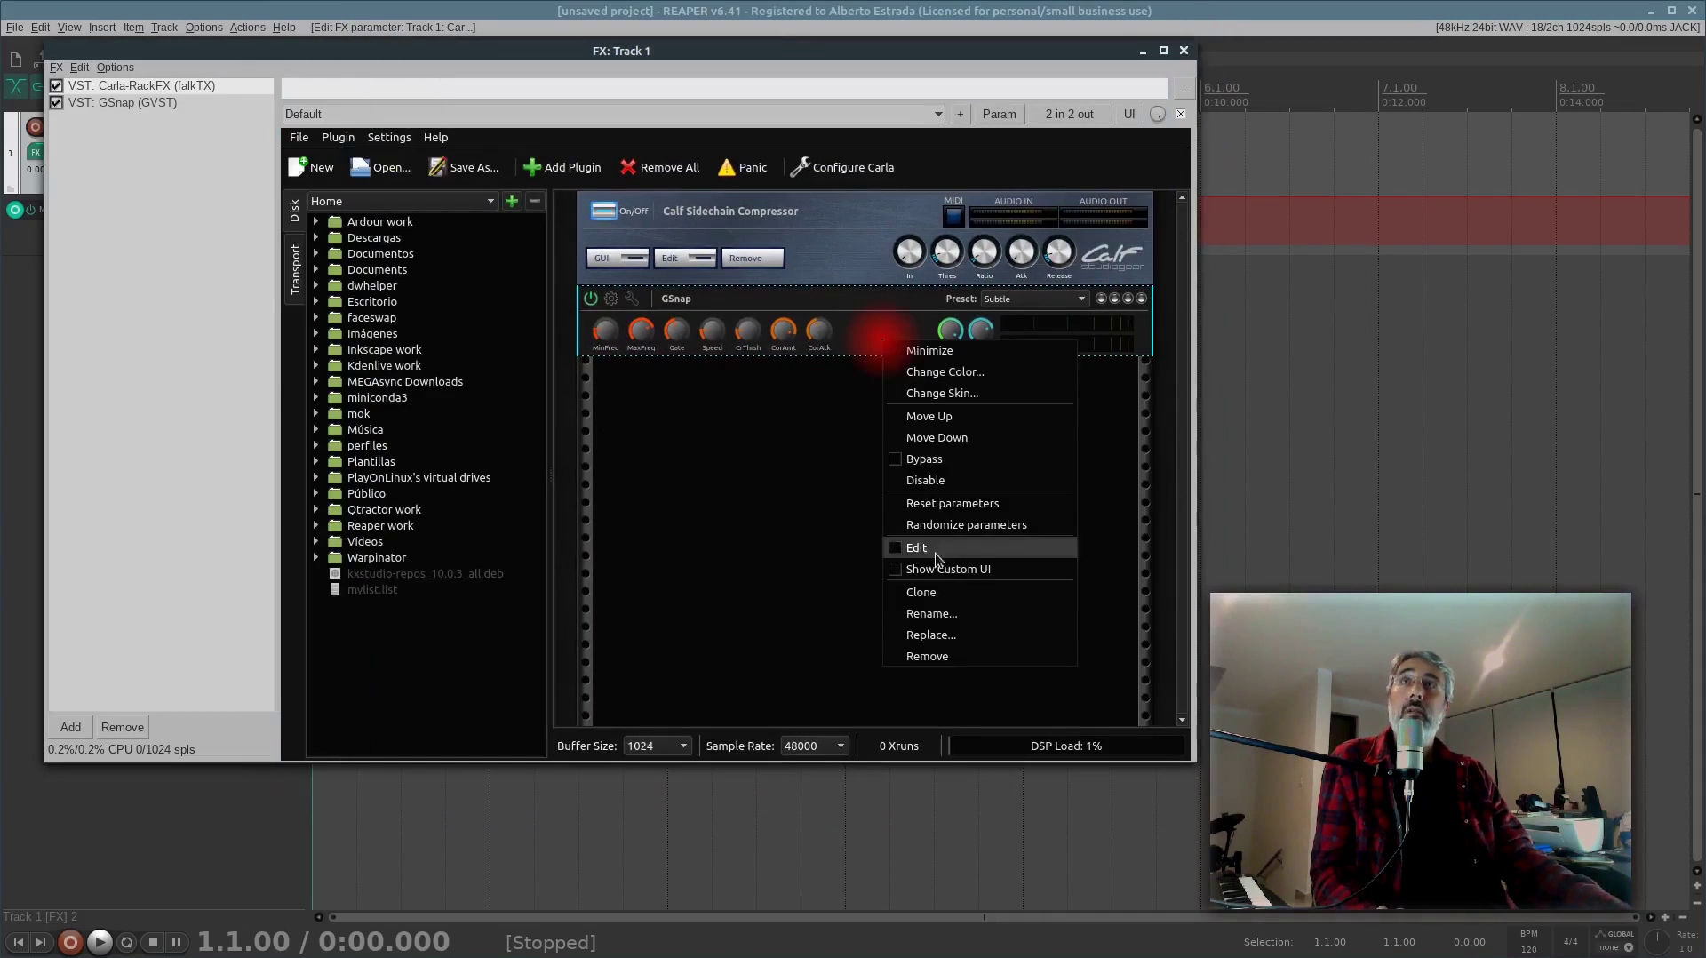
pyautogui.click(943, 656)
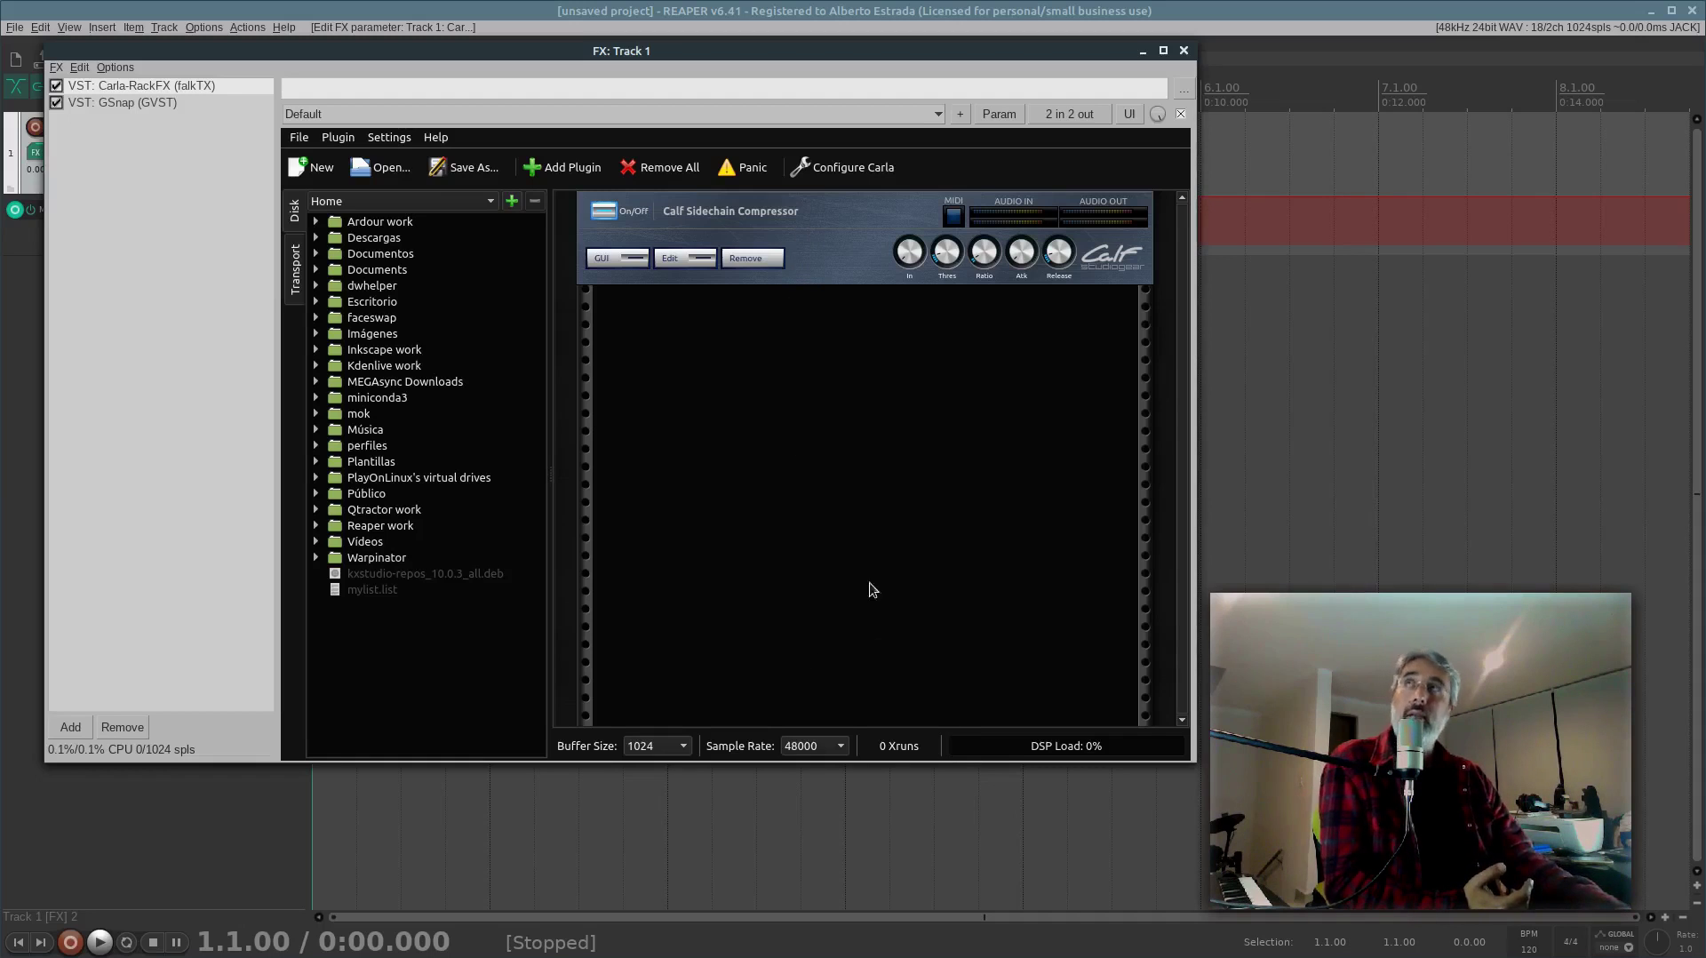
# Step: Add the VST version of DISTRHO's Harmless plugin to Track 1 and enlarge the FX window to view its parameters
pyautogui.click(158, 132)
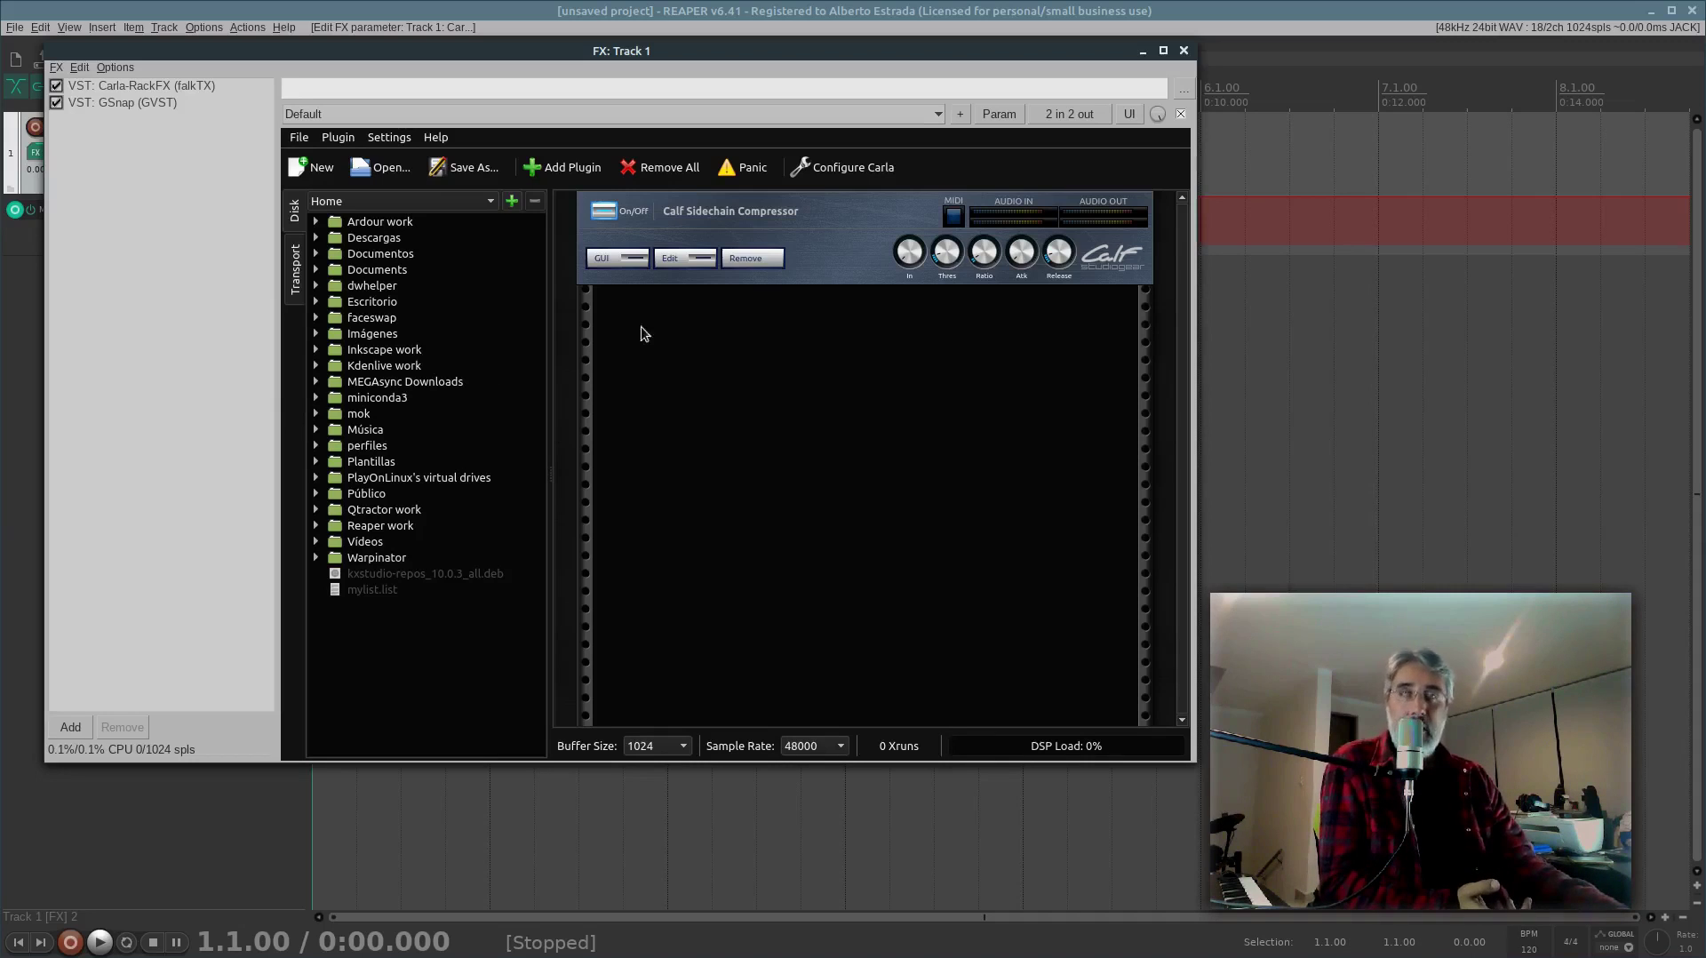
pyautogui.doubleClick(125, 130)
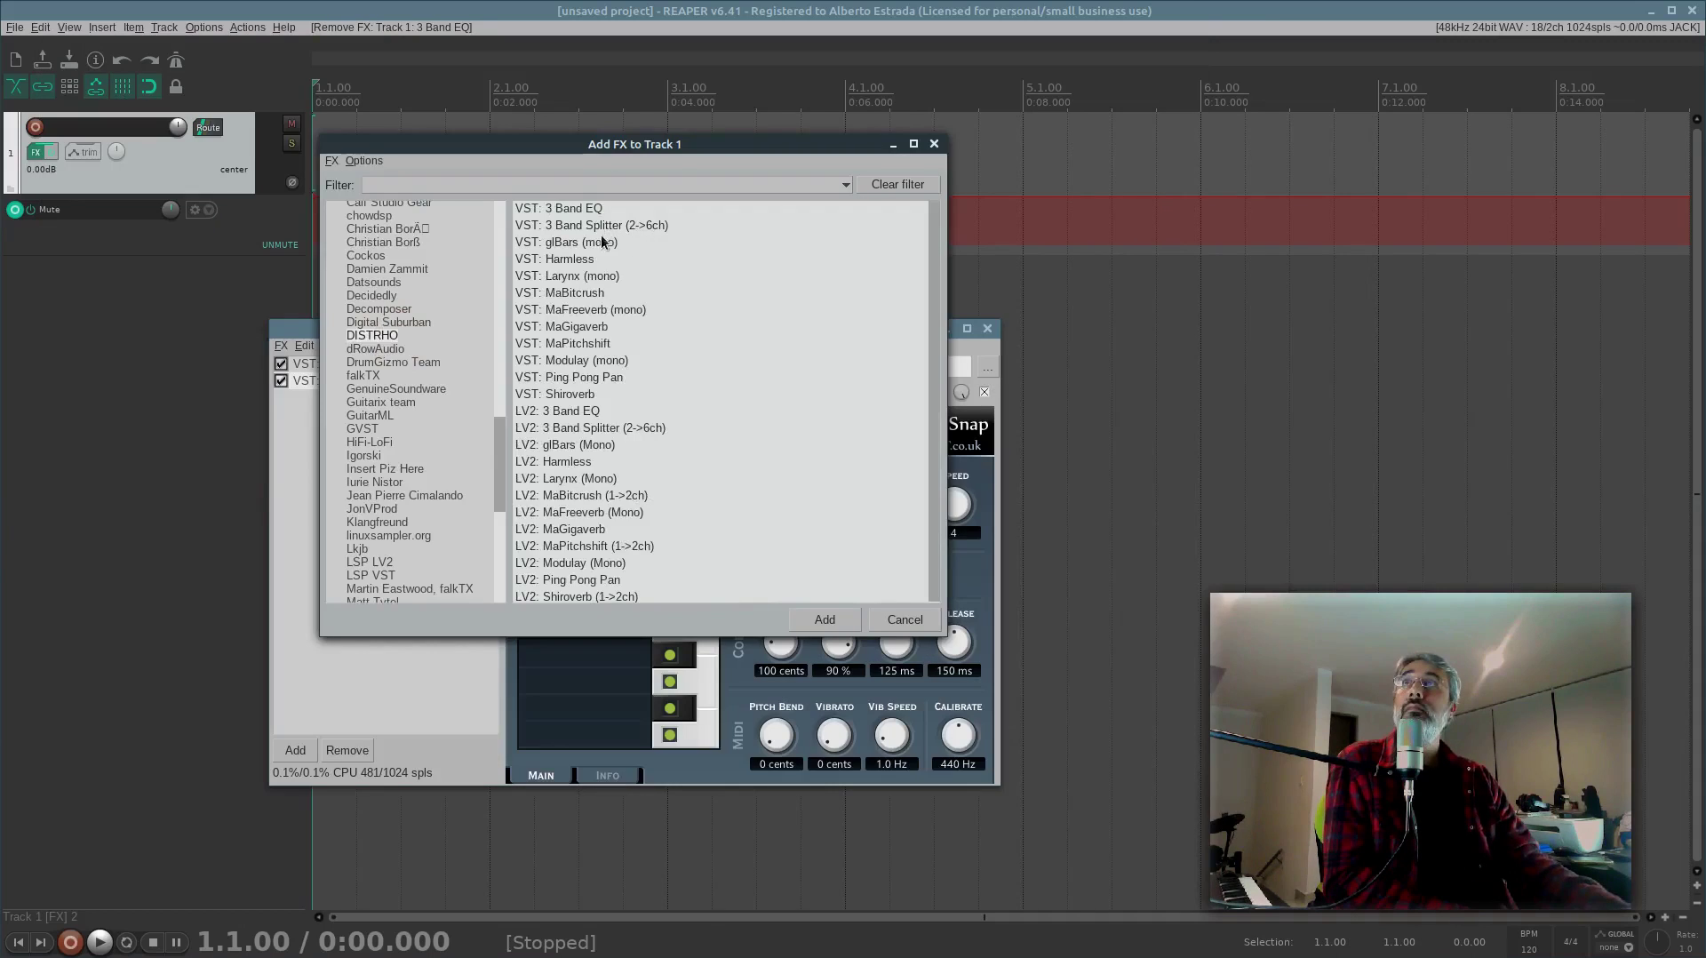
pyautogui.click(578, 261)
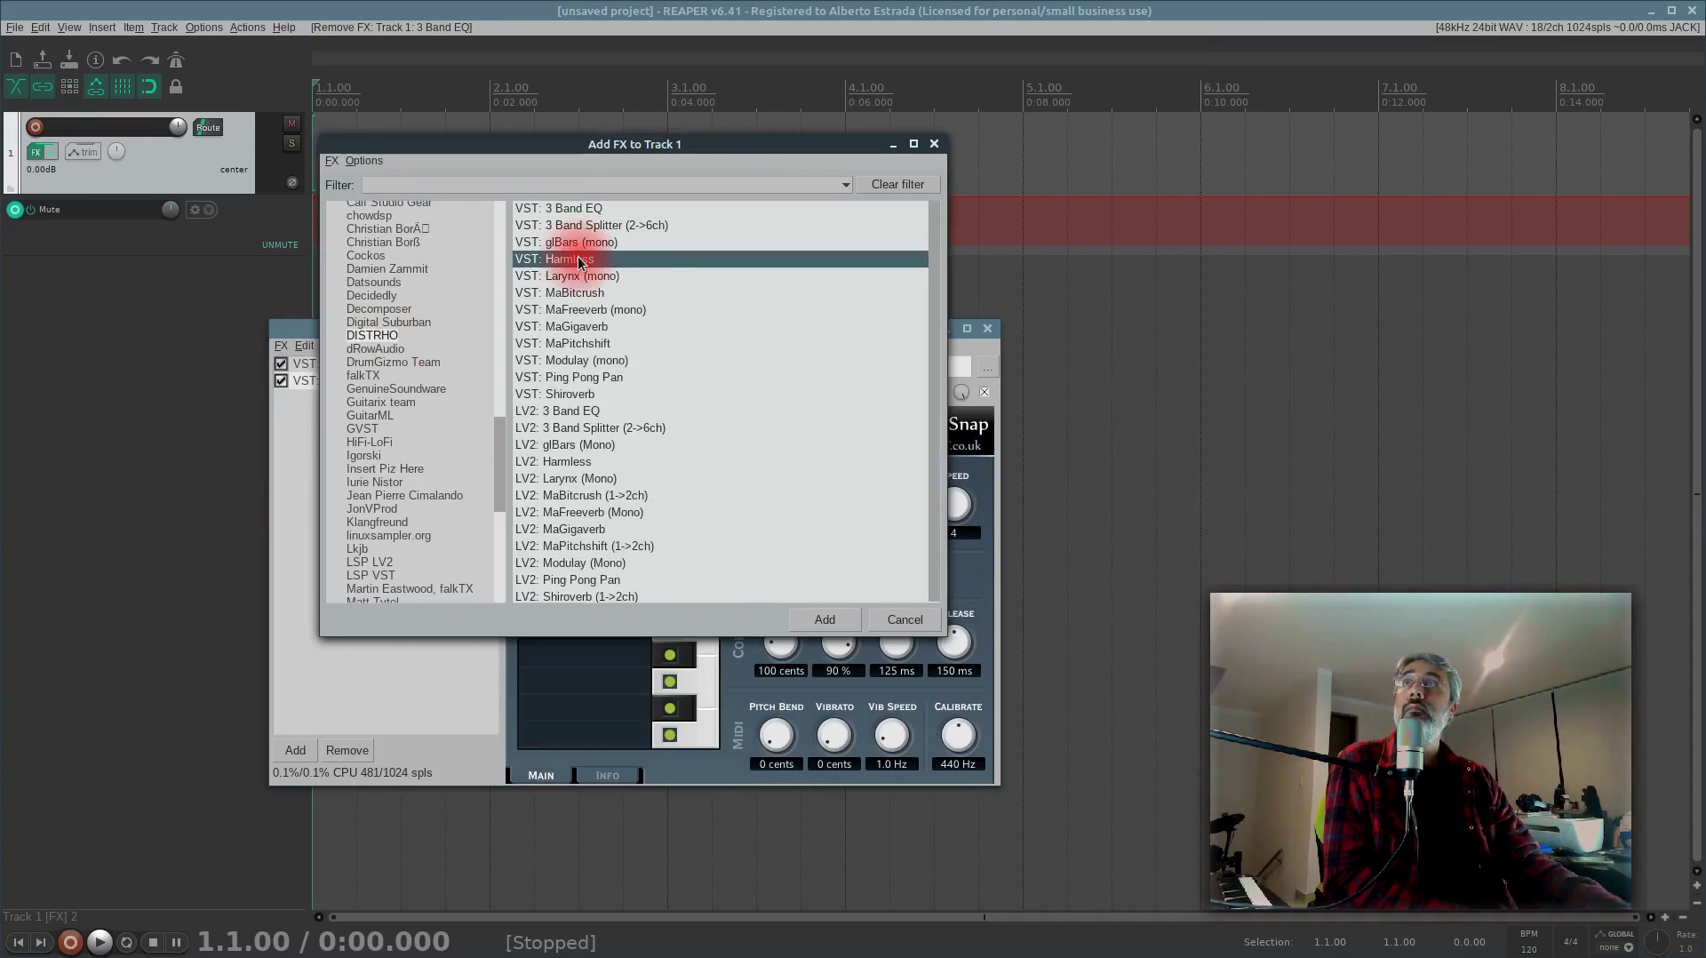
pyautogui.click(812, 621)
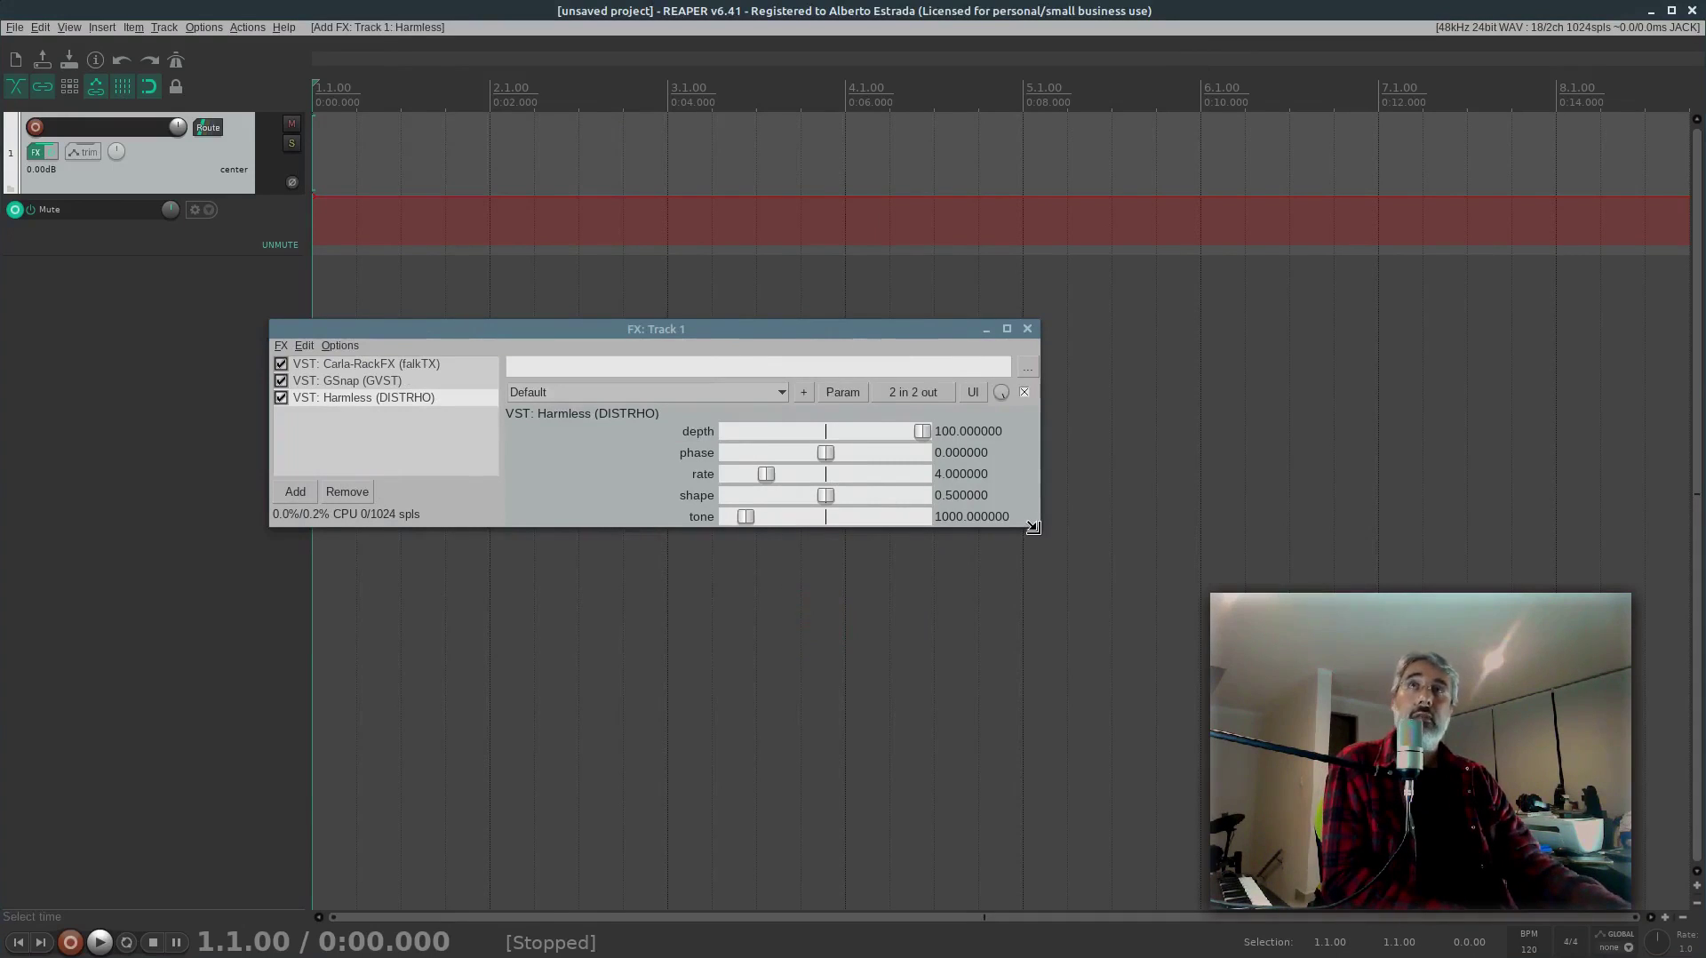
pyautogui.moveTo(1032, 527); pyautogui.dragTo(1055, 584)
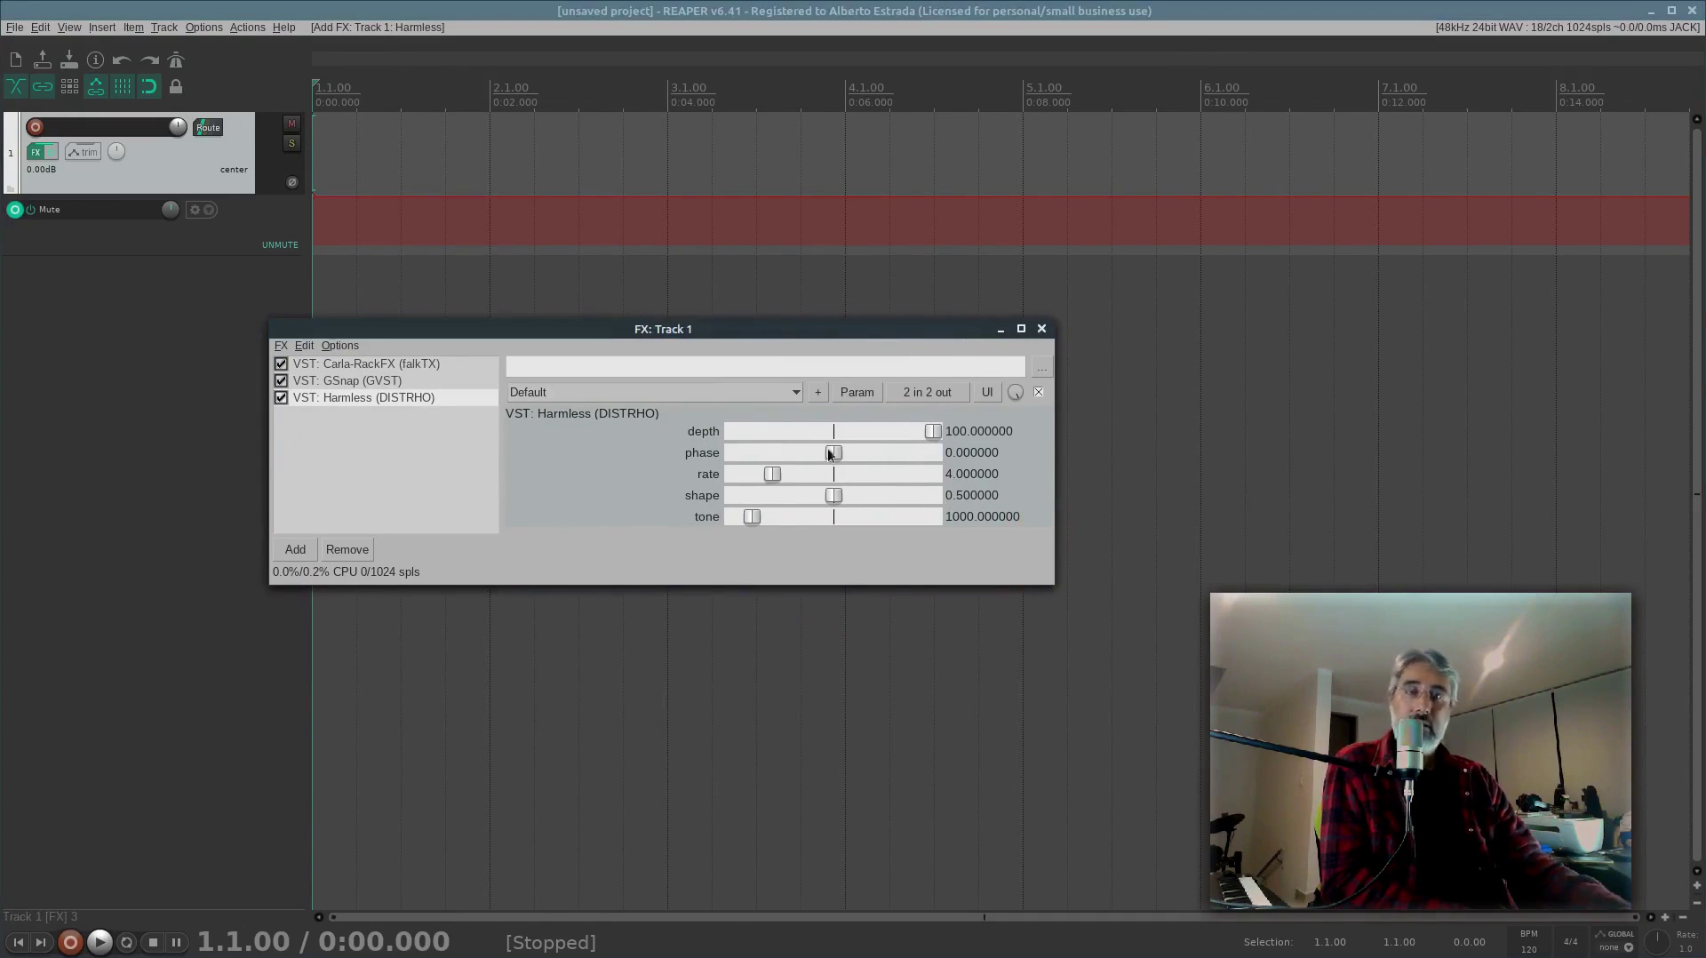
# Step: Remove the VST Harmless plugin from Track 1's FX chain
pyautogui.click(383, 438)
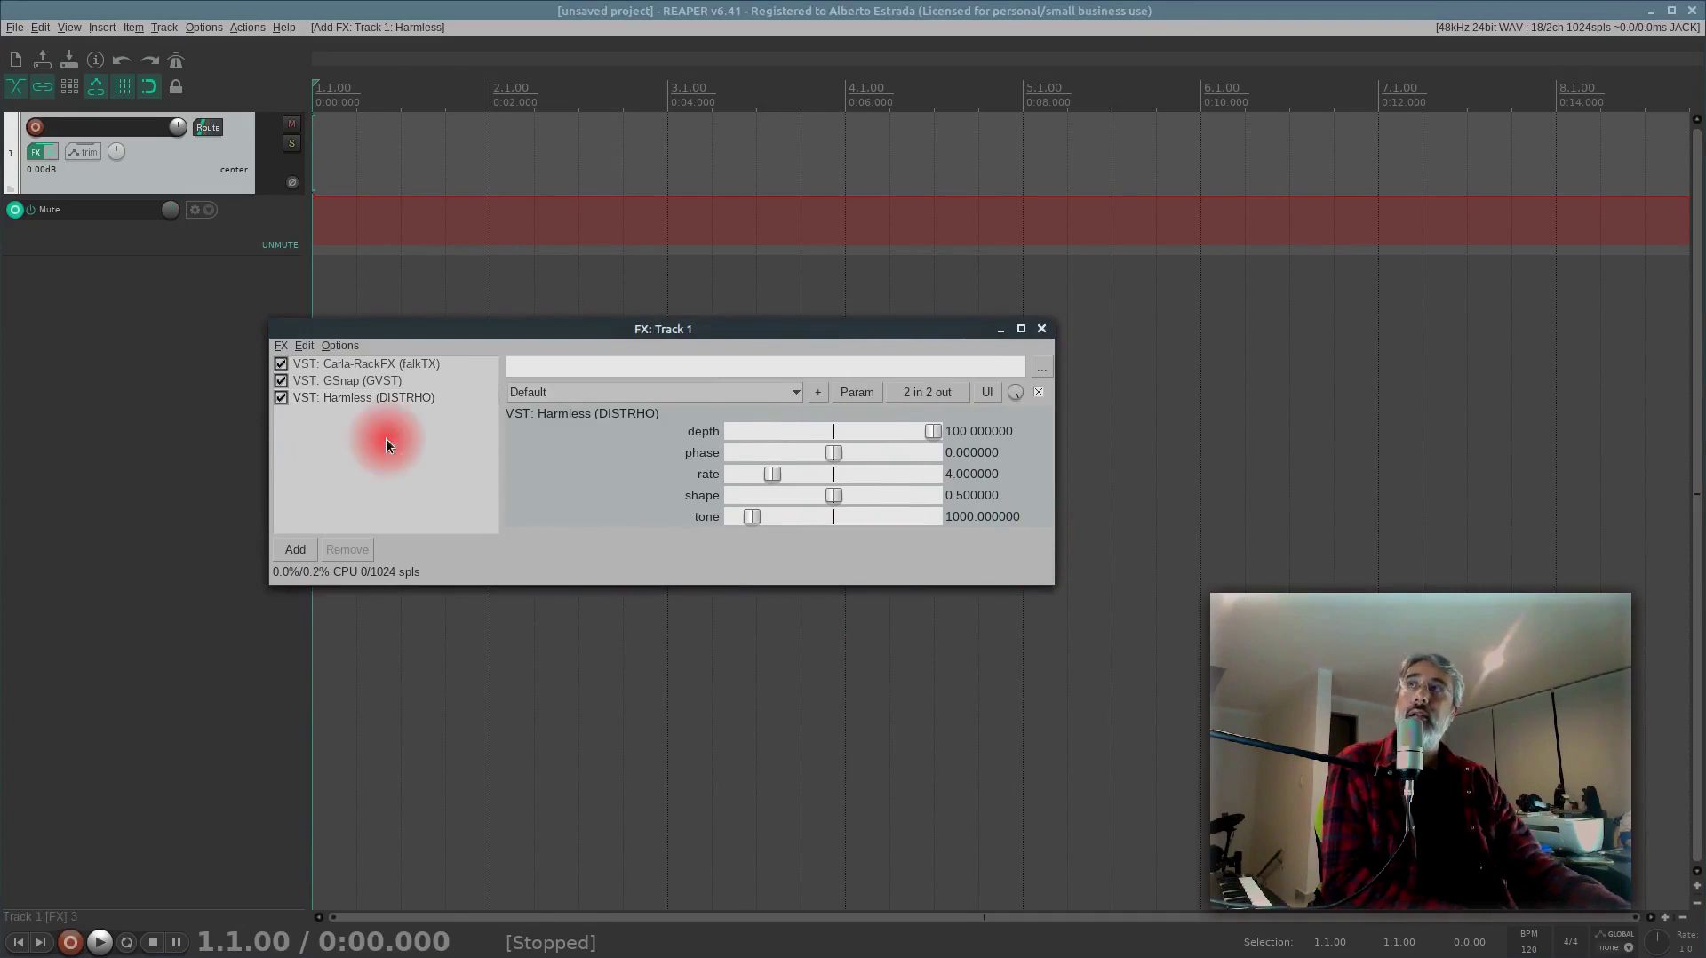
pyautogui.click(360, 397)
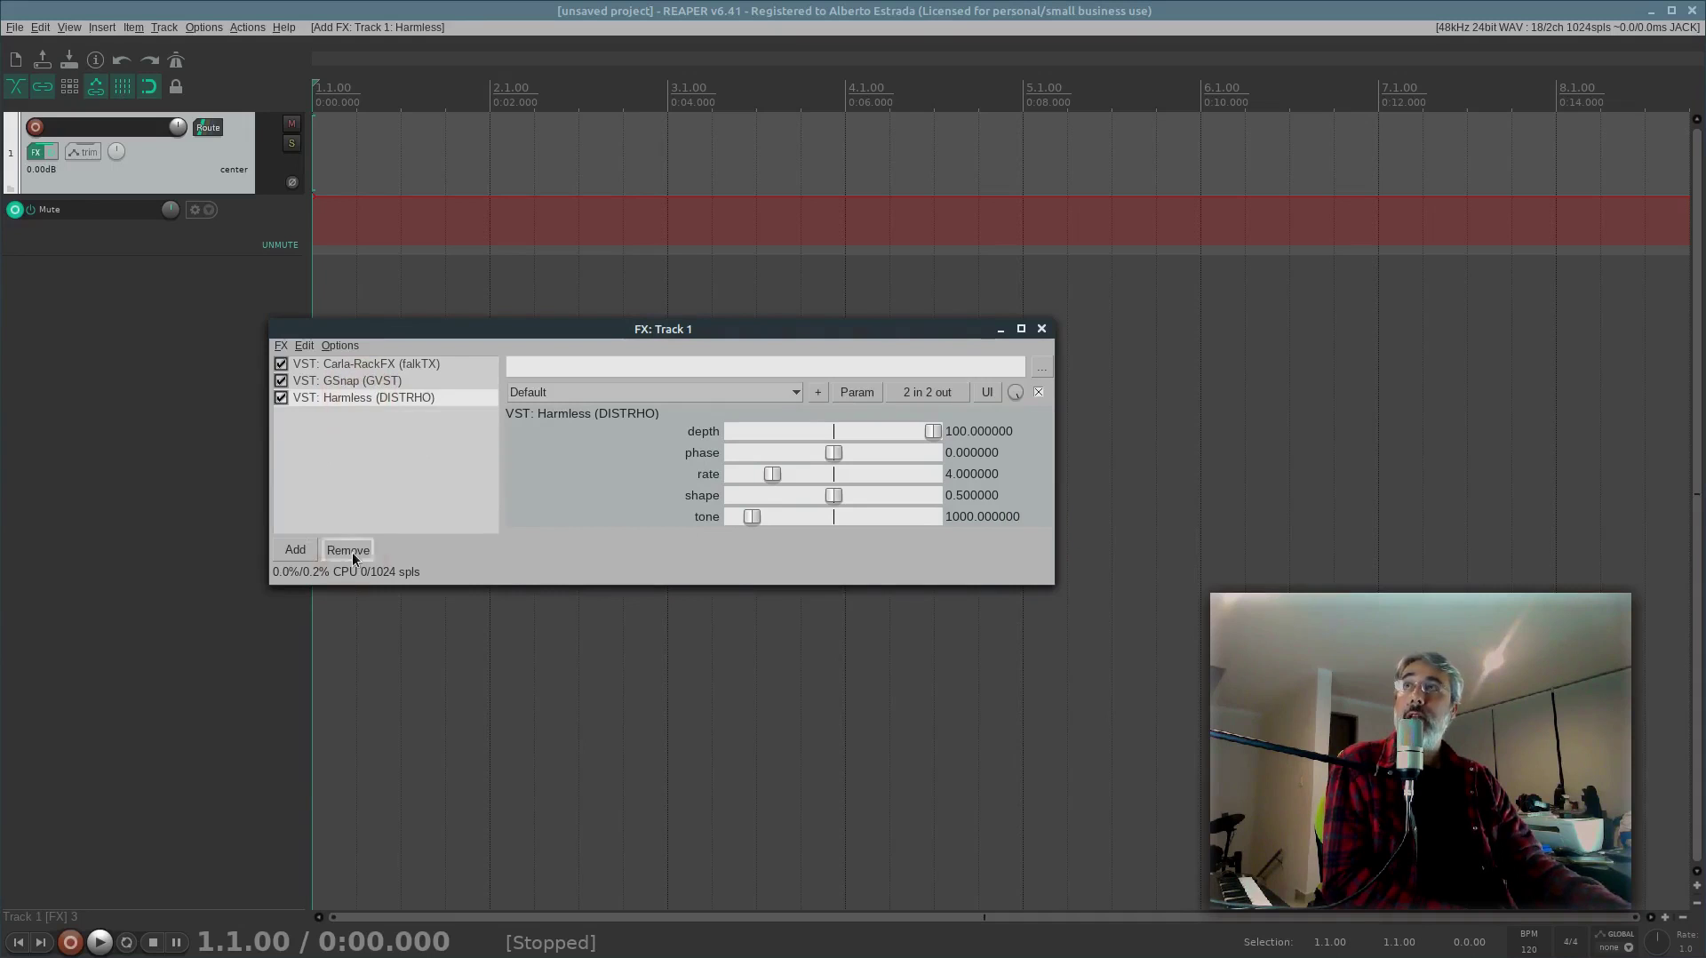
pyautogui.click(347, 549)
# Step: Search the Add FX browser for "carla" and add the LV2 Carla-Rack plugin to Track 1
pyautogui.click(295, 750)
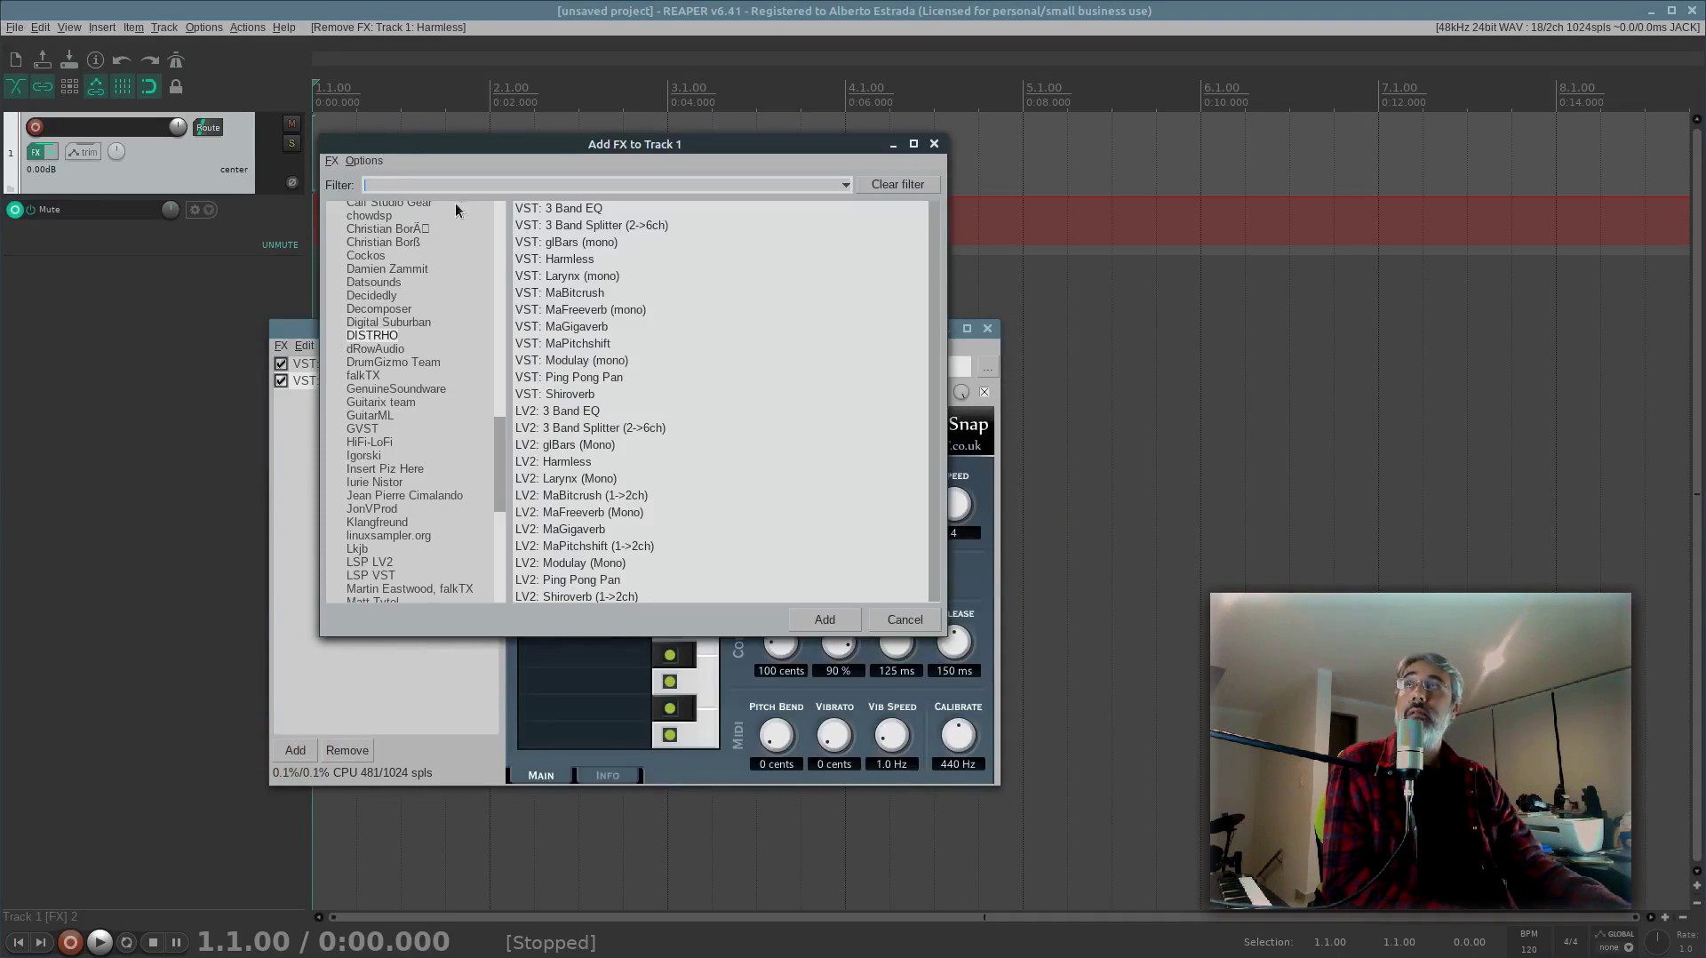
pyautogui.write('carla')
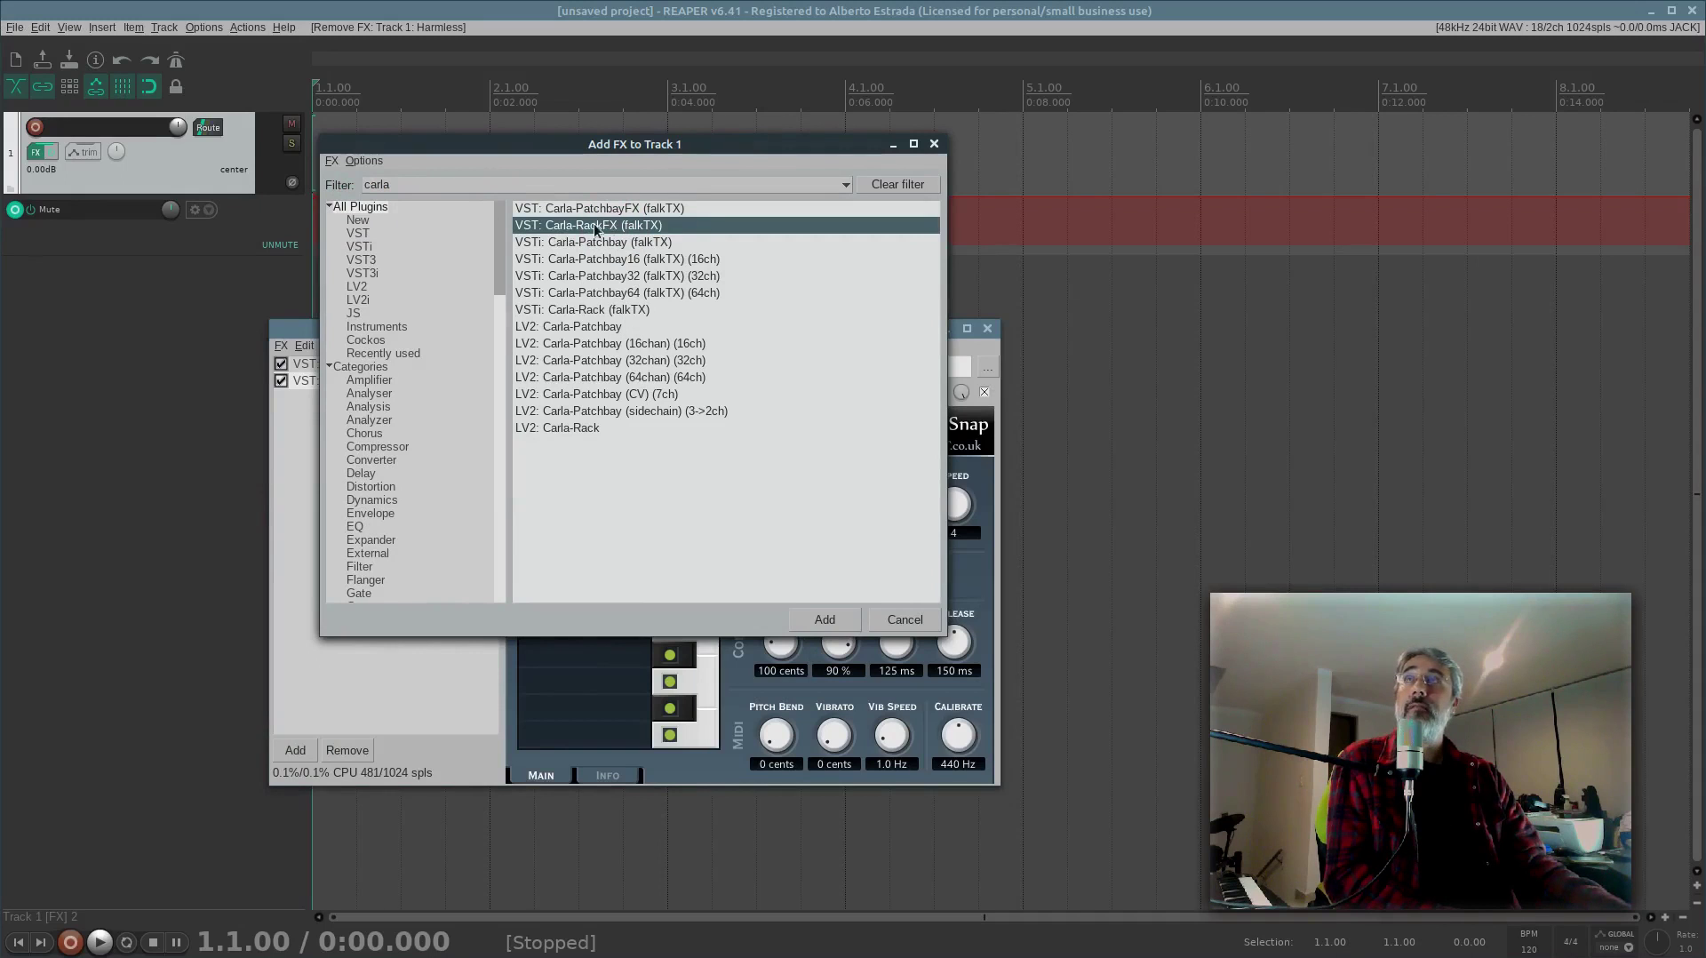
pyautogui.click(570, 428)
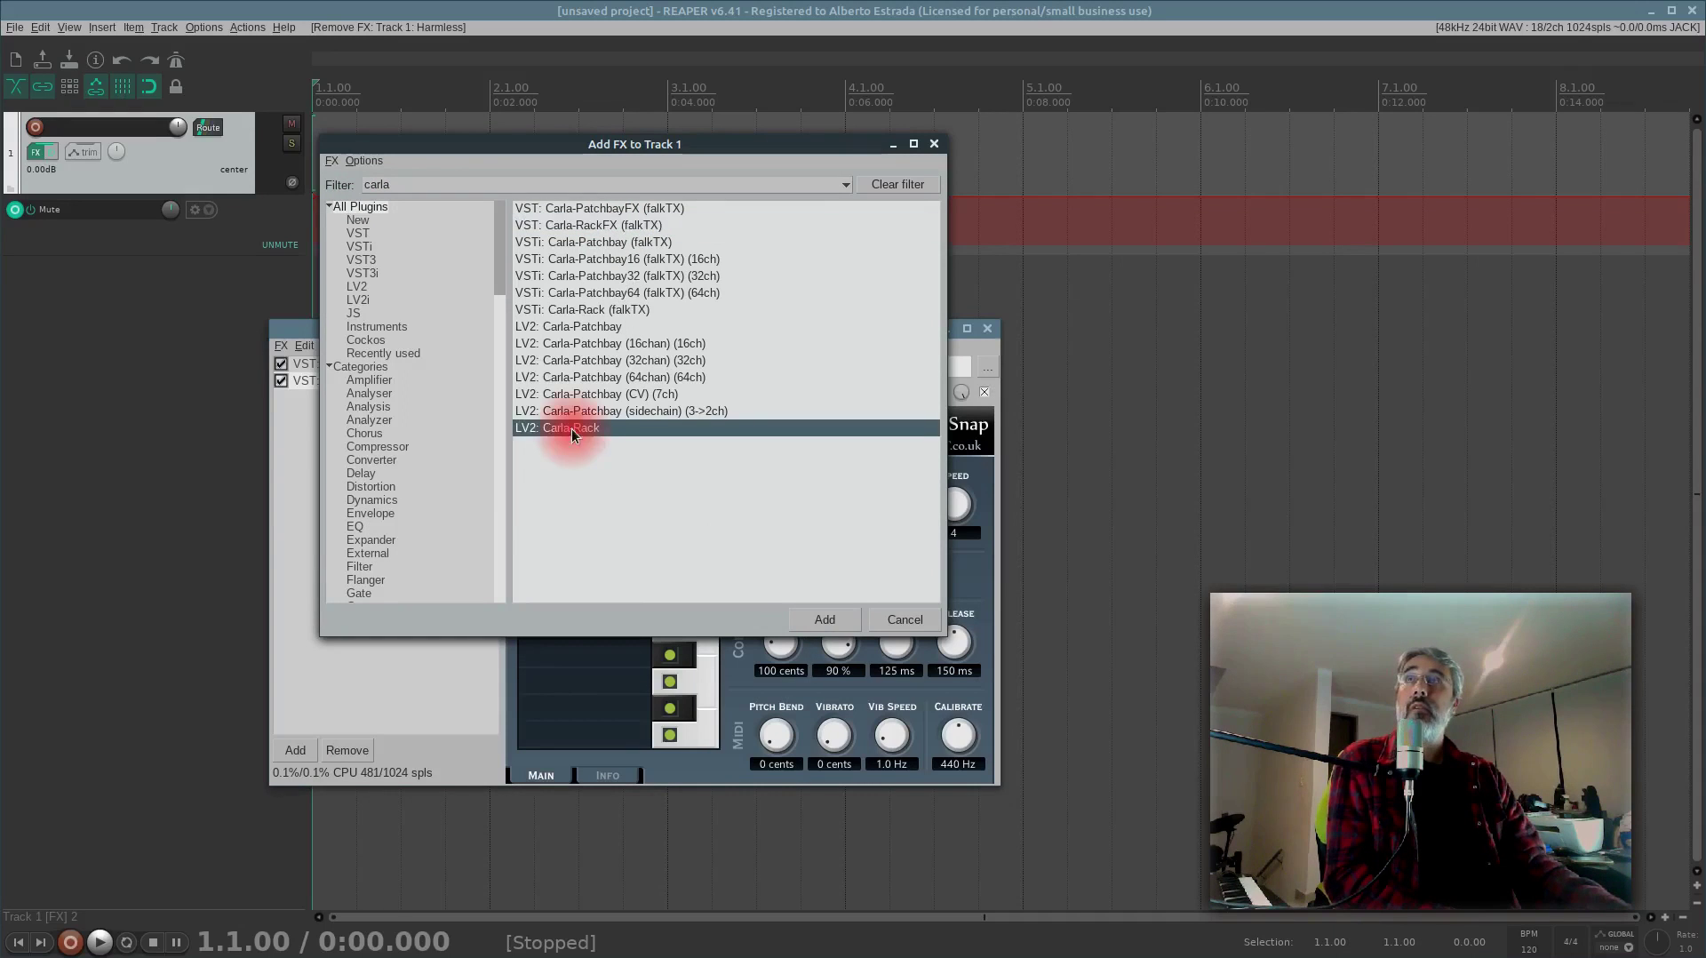
pyautogui.click(819, 613)
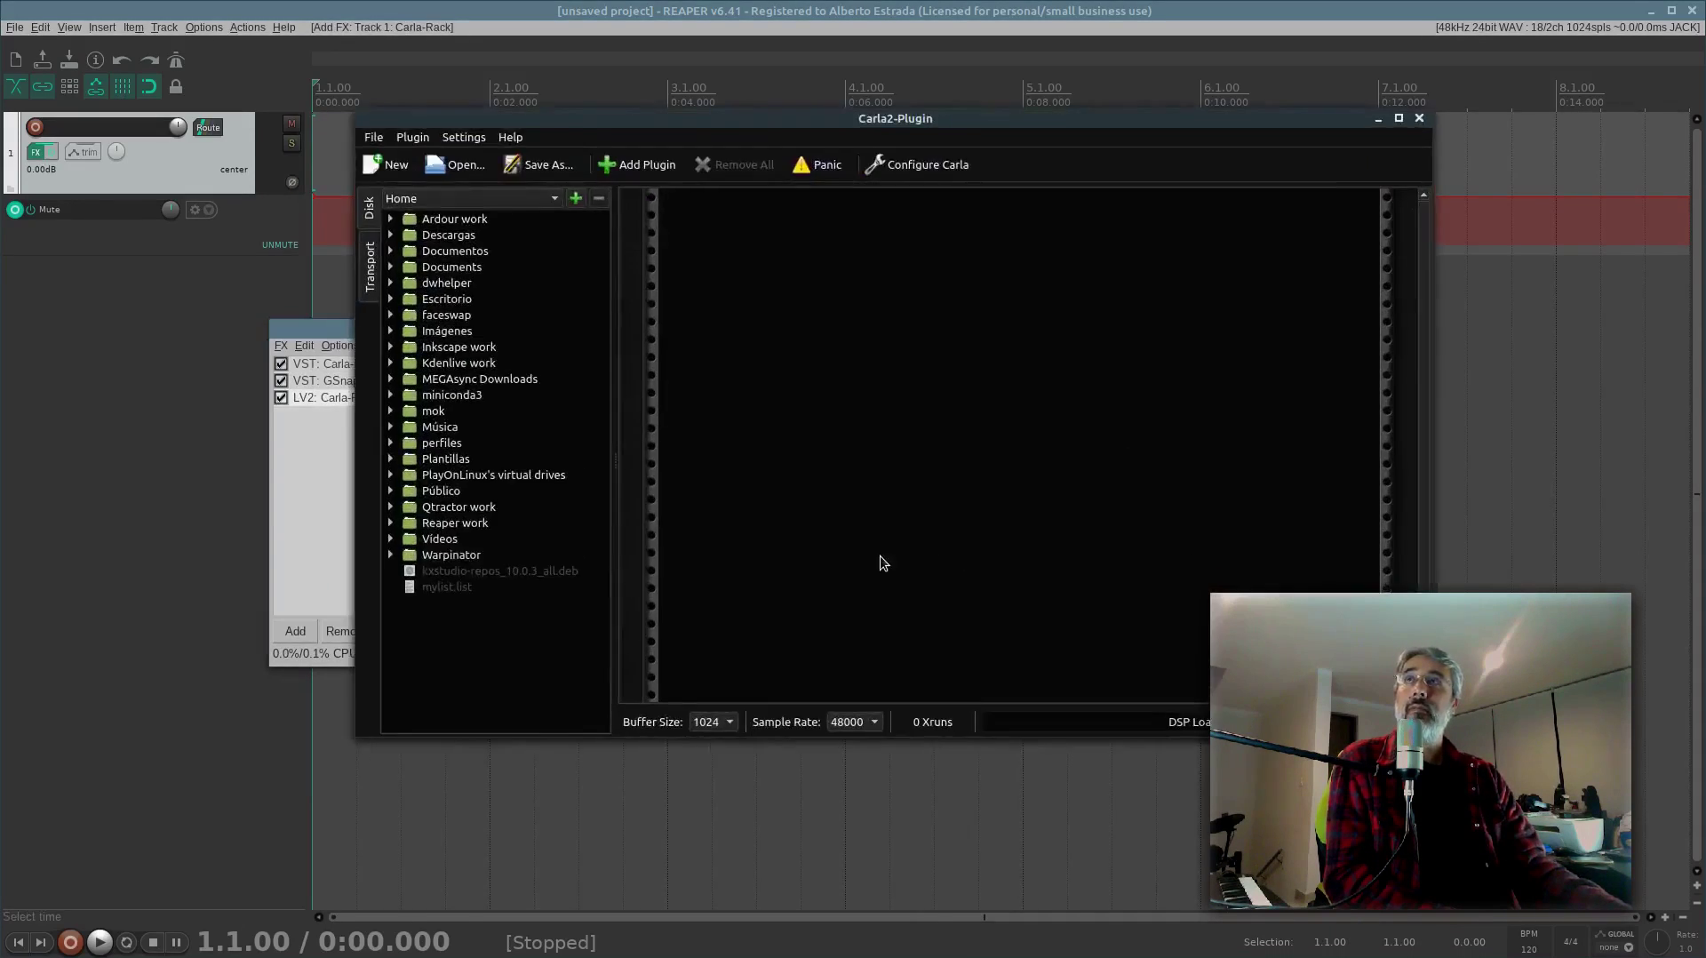
# Step: Search Carla's plugin list for "harm", add the LV2 version of Harmless to the new rack, and reposition the Carla window
pyautogui.click(651, 169)
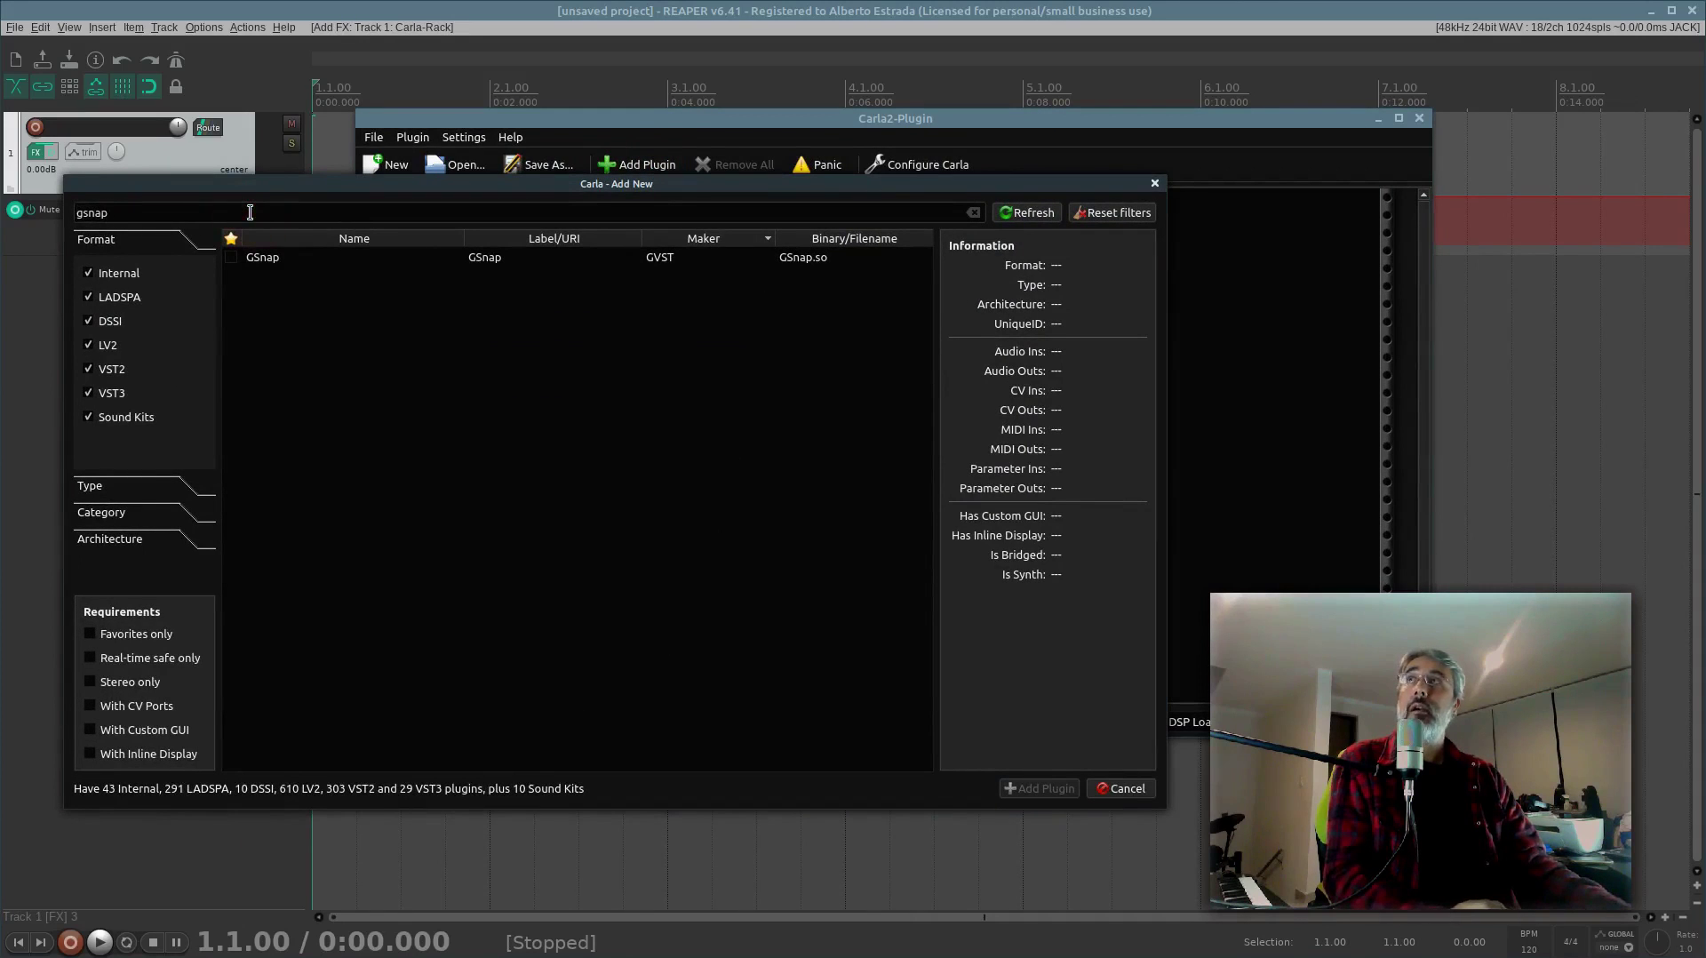
pyautogui.write('harm')
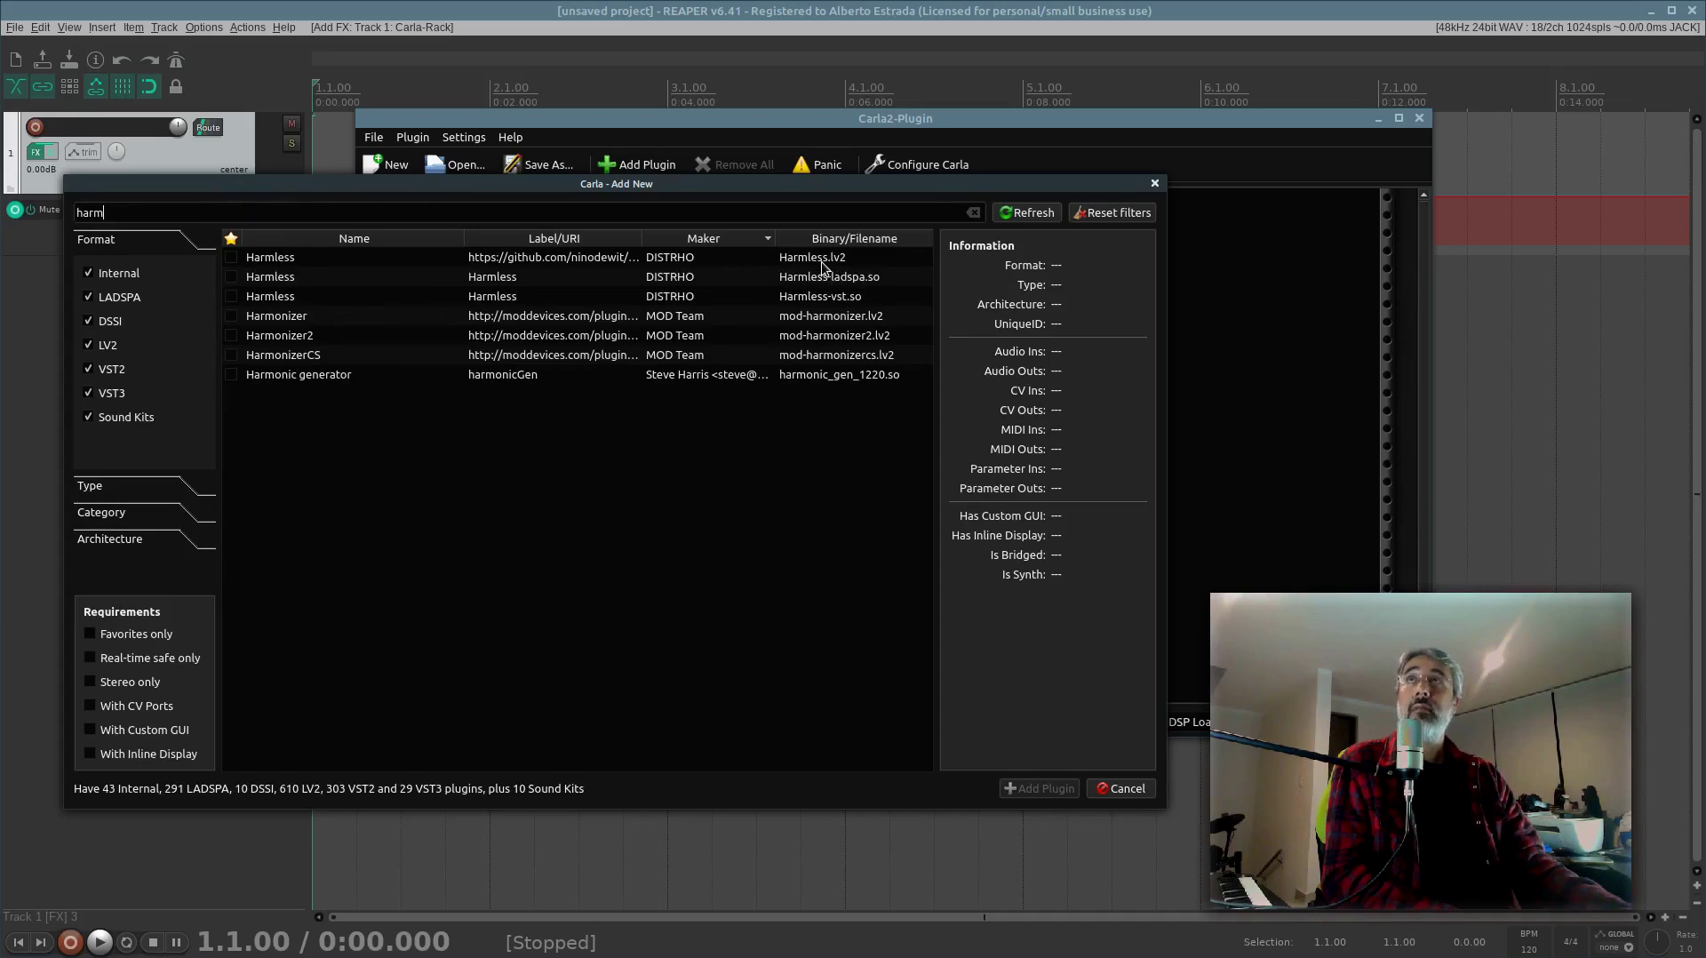
pyautogui.click(822, 259)
pyautogui.click(1049, 789)
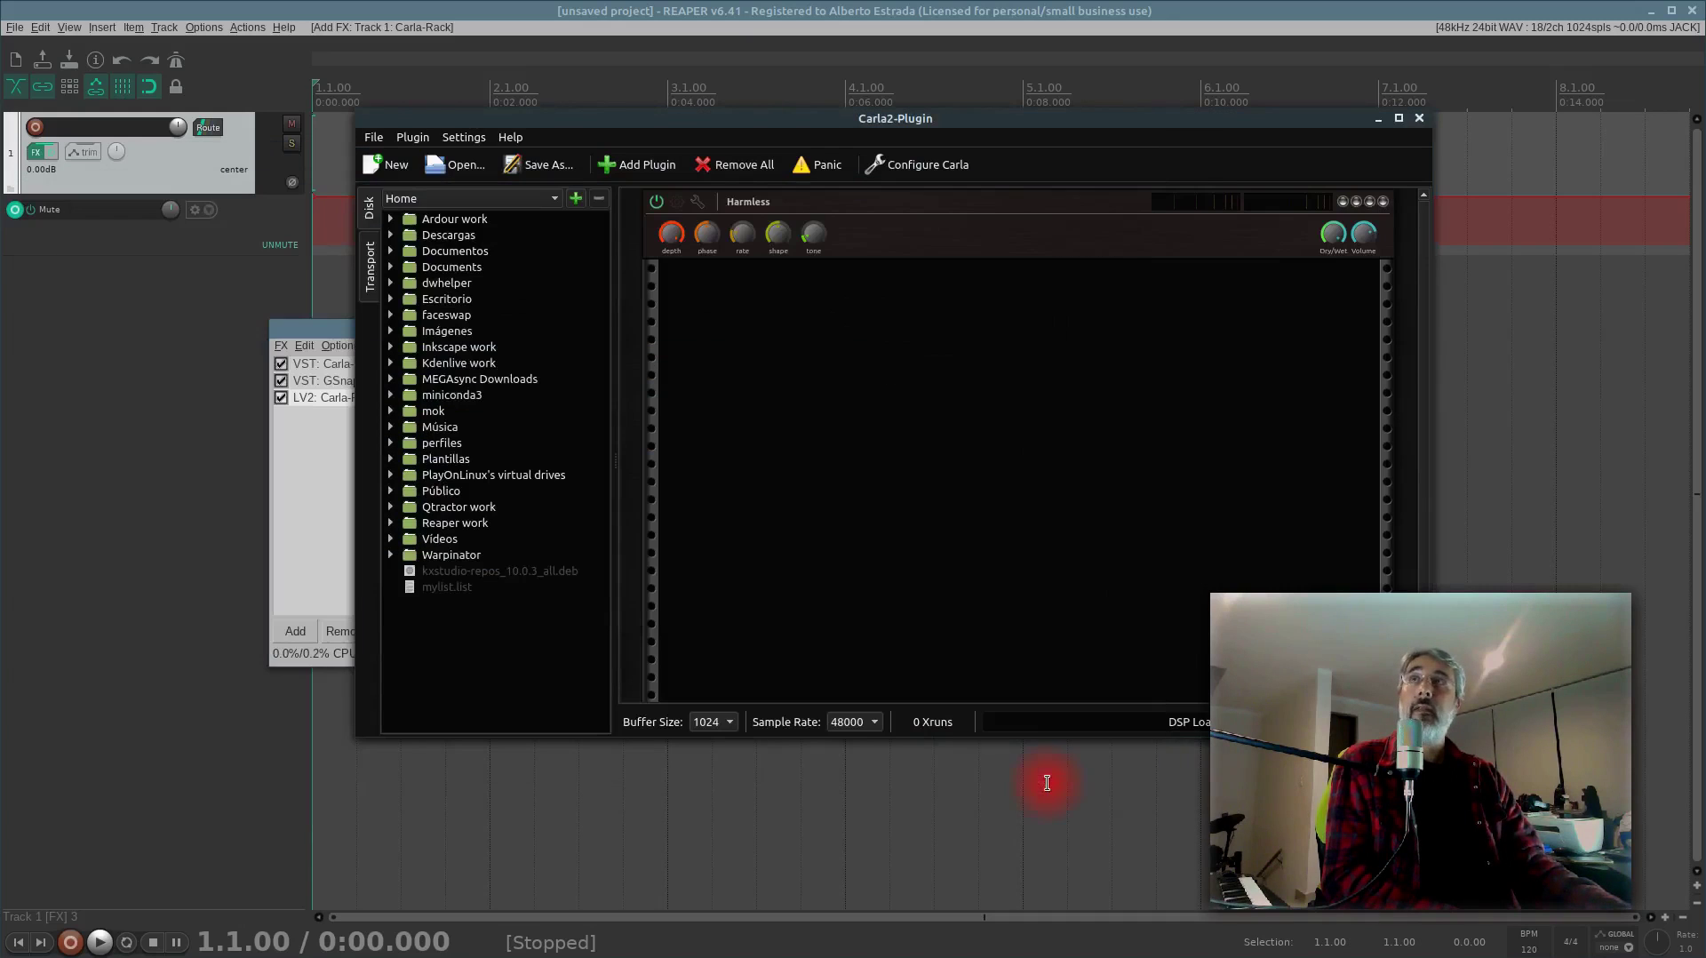
pyautogui.moveTo(1024, 118); pyautogui.dragTo(993, 239)
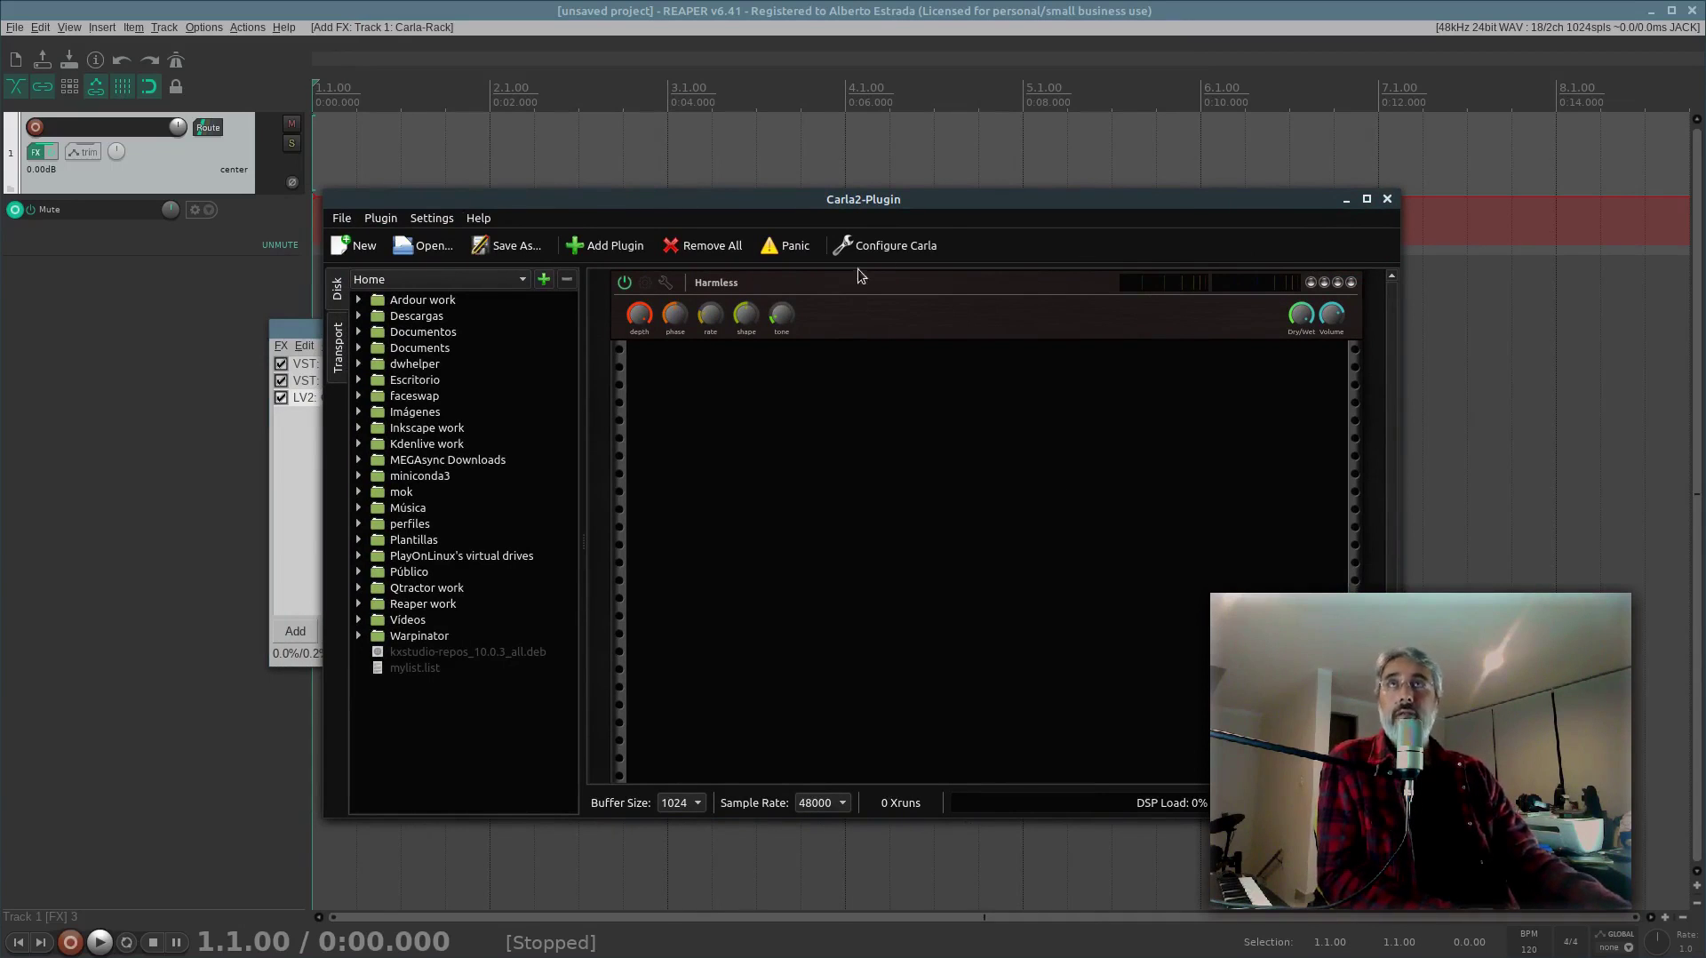
pyautogui.moveTo(940, 203); pyautogui.dragTo(910, 182)
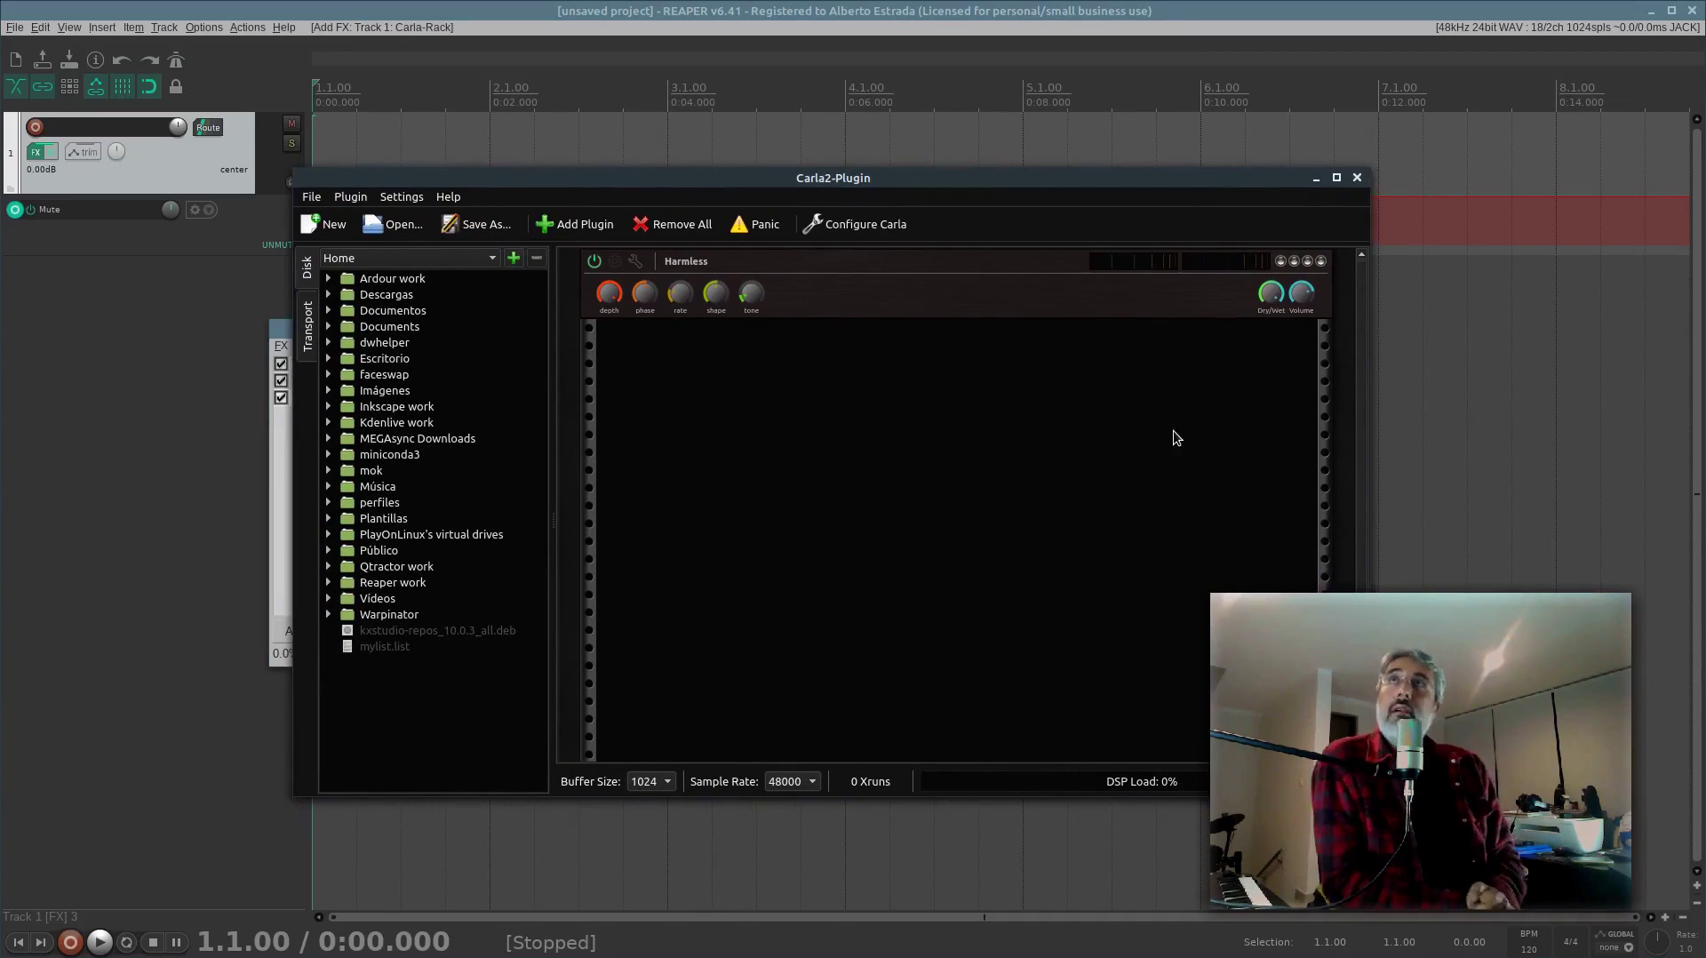